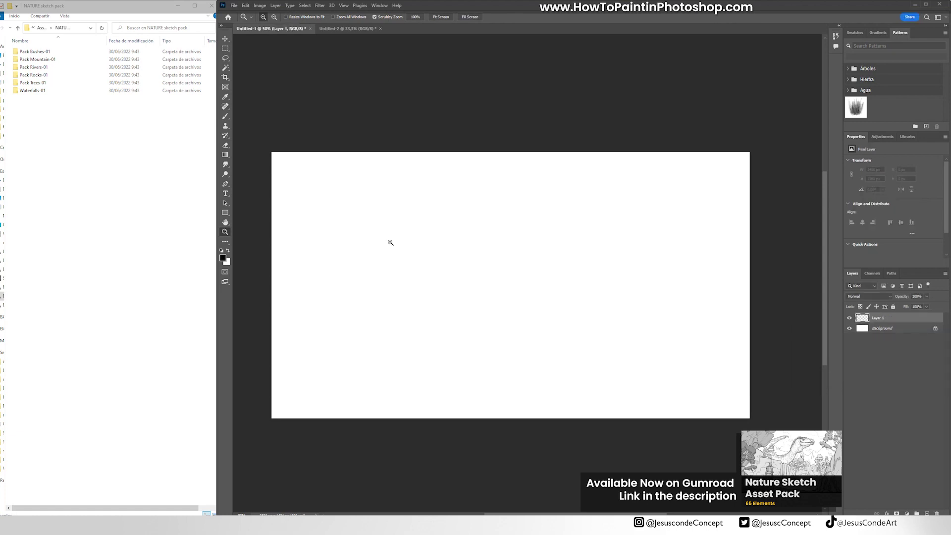
- Activate the Brush tool, close the Swatches, Gradients and Patterns panels, and dock the remaining panels again
key(b)
click(270, 20)
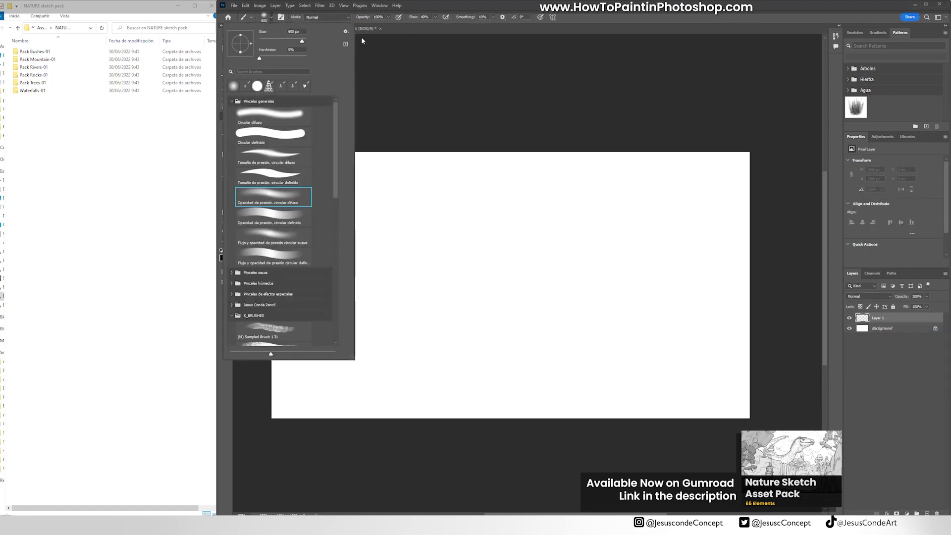
mouse_move(894, 26)
mouse_down()
mouse_move(796, 102)
mouse_move(619, 82)
mouse_up()
click(738, 106)
click(706, 74)
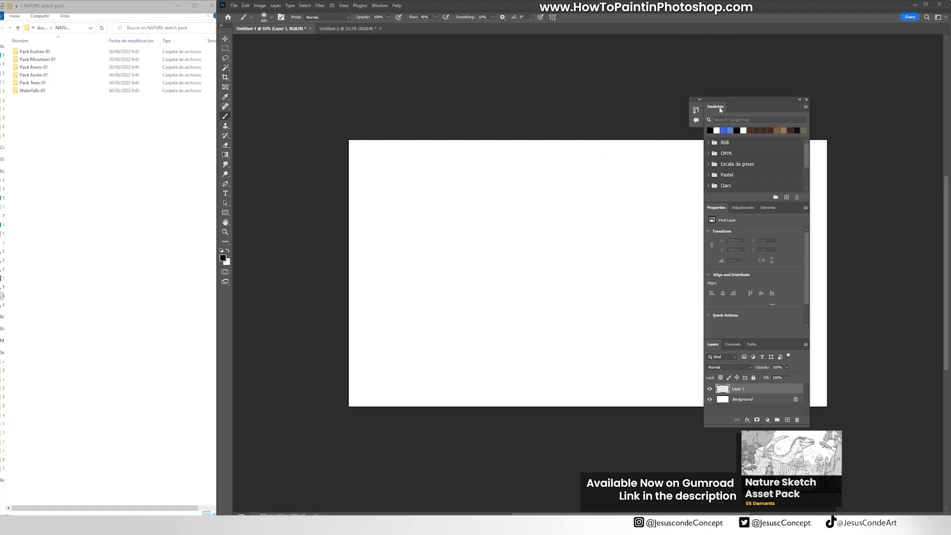
drag(721, 107, 634, 93)
click(719, 85)
drag(753, 100, 941, 39)
- Choose the "pencil 700" brush preset for sketching
click(264, 16)
scroll(339, 324, down, 5)
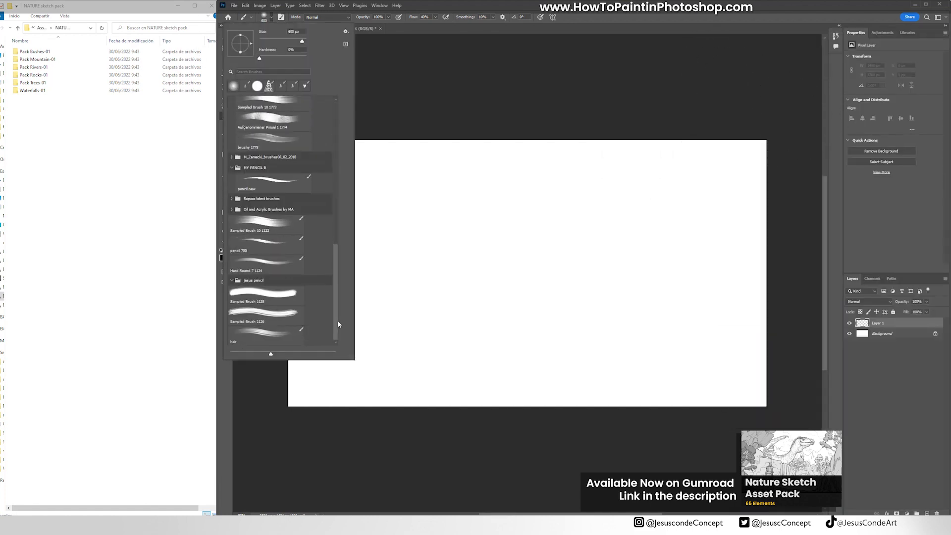
double_click(274, 246)
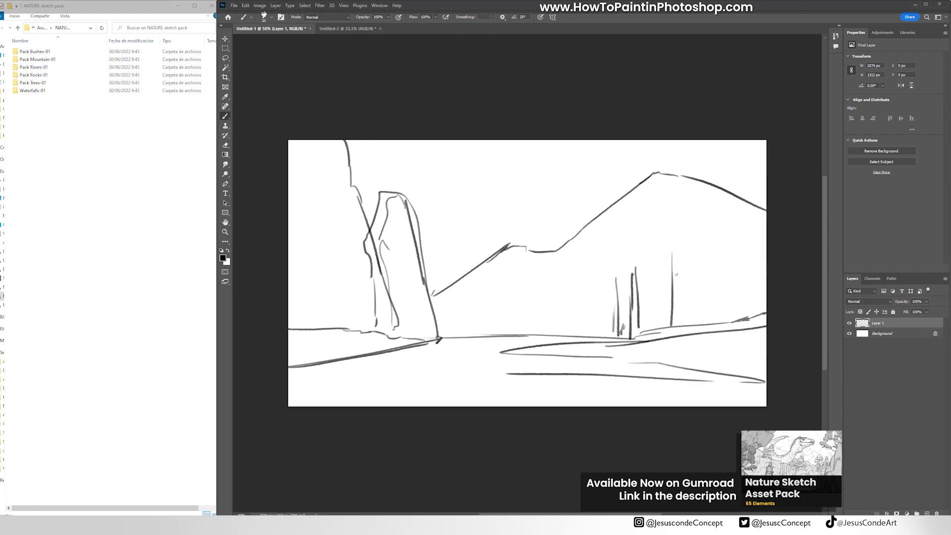
- Sketch tall vertical trunks and pointed pine shapes along the left bank, in front of the rock formation
drag(318, 232, 317, 341)
drag(321, 234, 322, 338)
drag(325, 239, 326, 333)
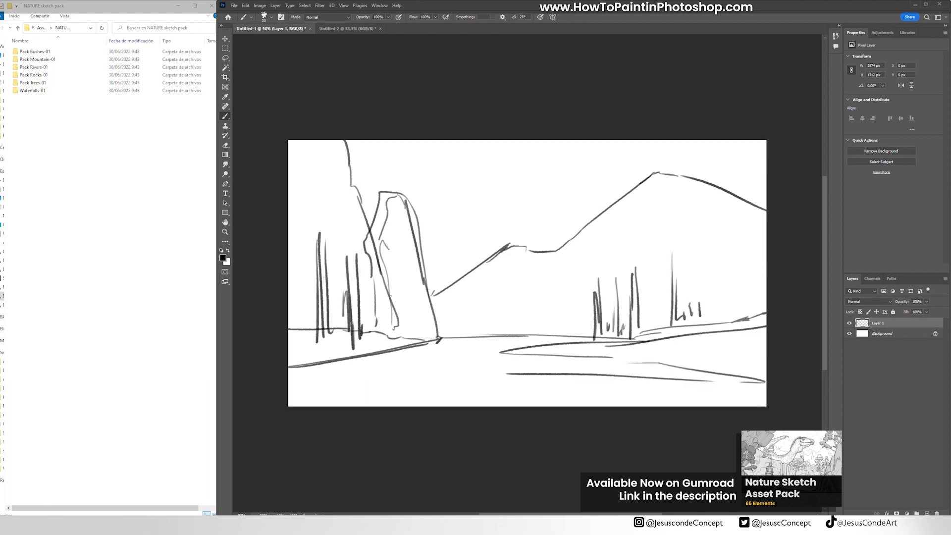
drag(397, 257, 387, 337)
drag(398, 257, 398, 341)
drag(402, 262, 404, 342)
drag(321, 235, 331, 338)
drag(317, 237, 303, 359)
drag(316, 243, 310, 354)
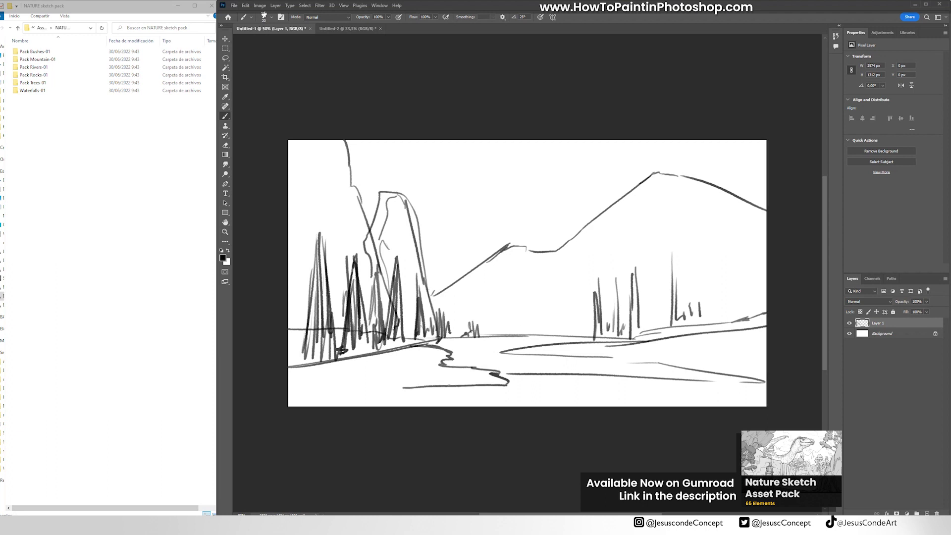
- Sketch long horizontal ground strokes across the lower left foreground, below the pines
drag(289, 368, 329, 365)
drag(290, 372, 391, 373)
drag(290, 384, 416, 385)
drag(290, 395, 475, 395)
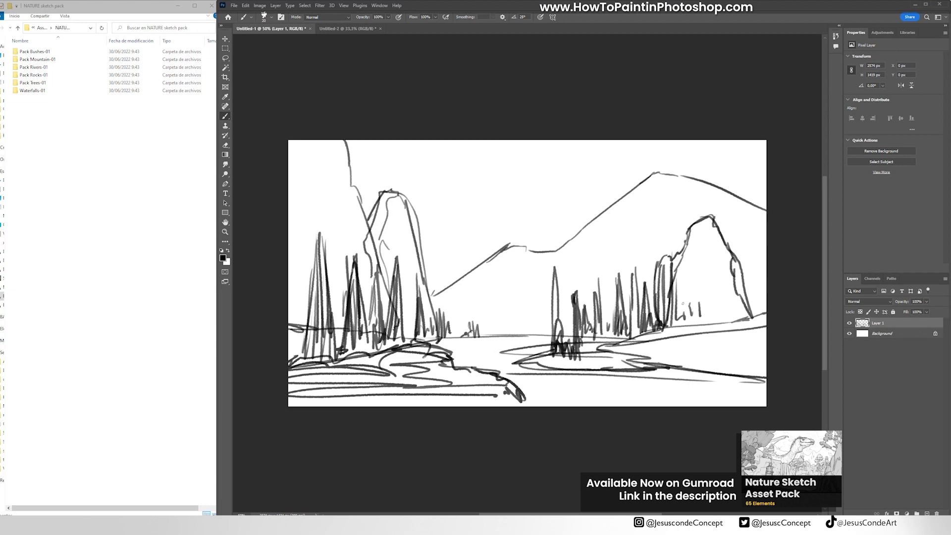
- Set the sketch layer to 30% opacity and the Multiply blend mode
key(h)
key(3)
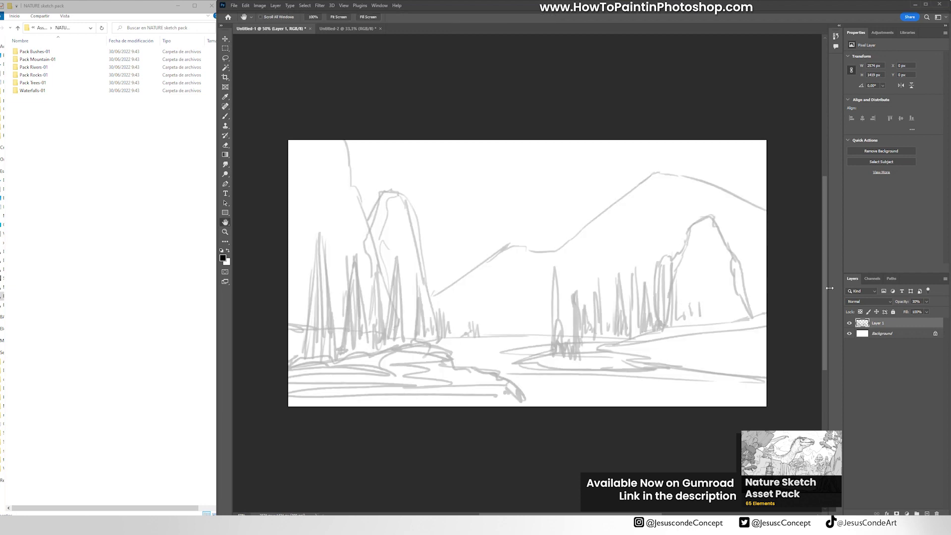
click(874, 300)
click(861, 330)
click(893, 312)
click(884, 332)
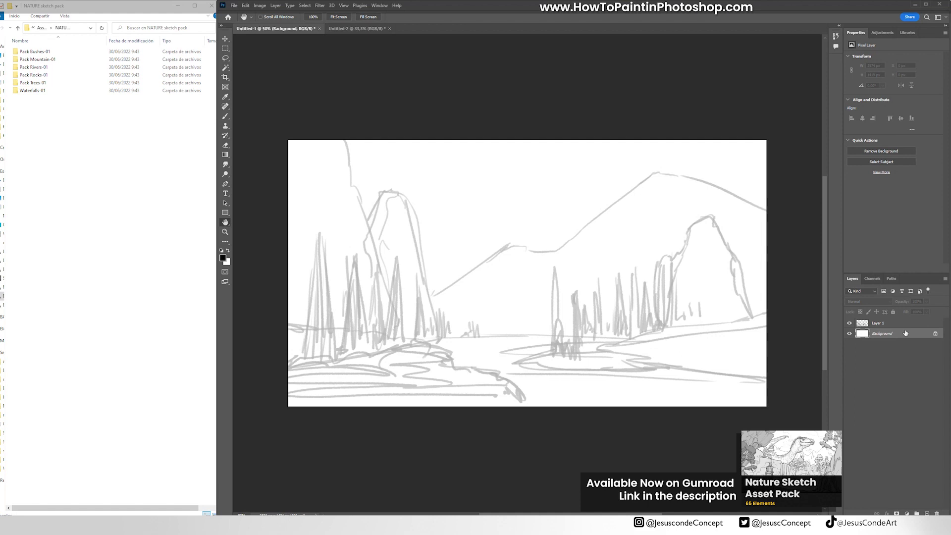
click(278, 525)
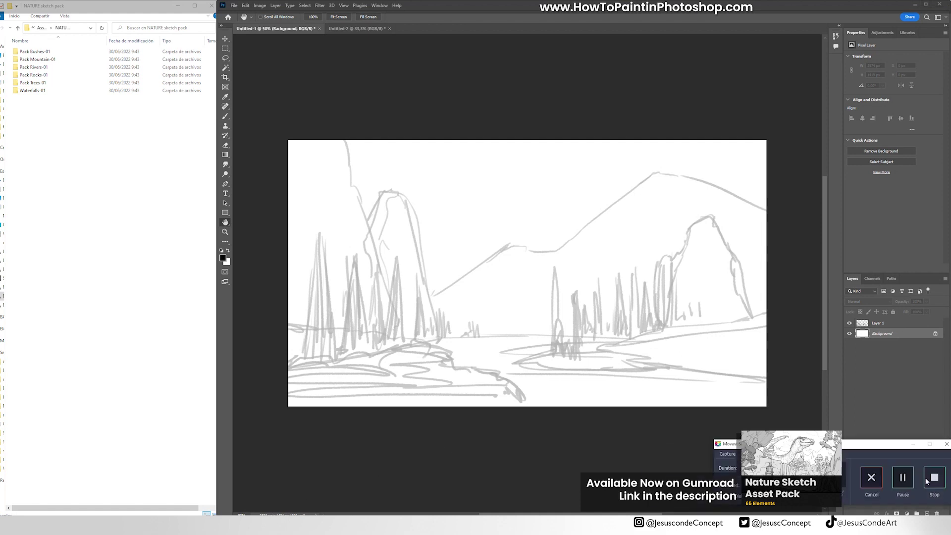
- Colorize Layer 1 pale teal with Hue/Saturation at saturation +100 and lightness +24, lock it, and make Background the active layer
click(878, 323)
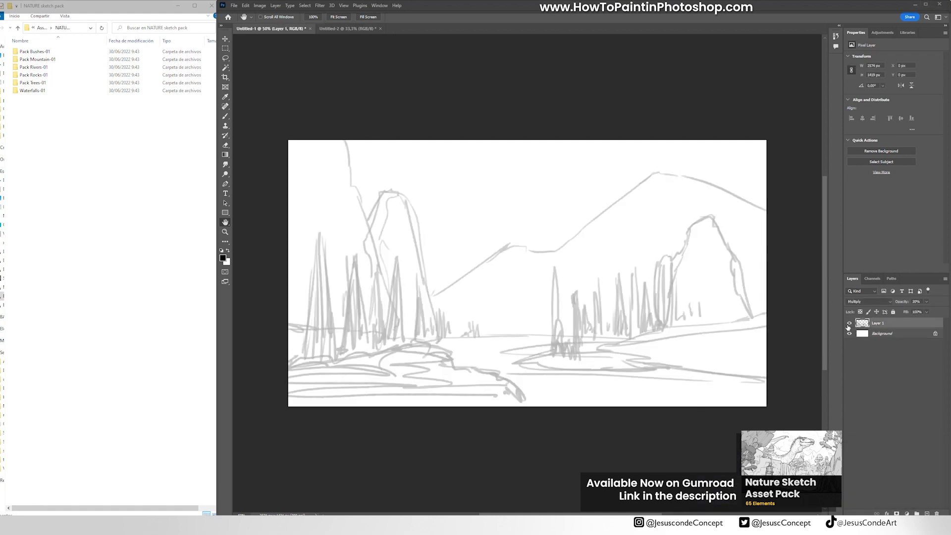
key(ctrl+u)
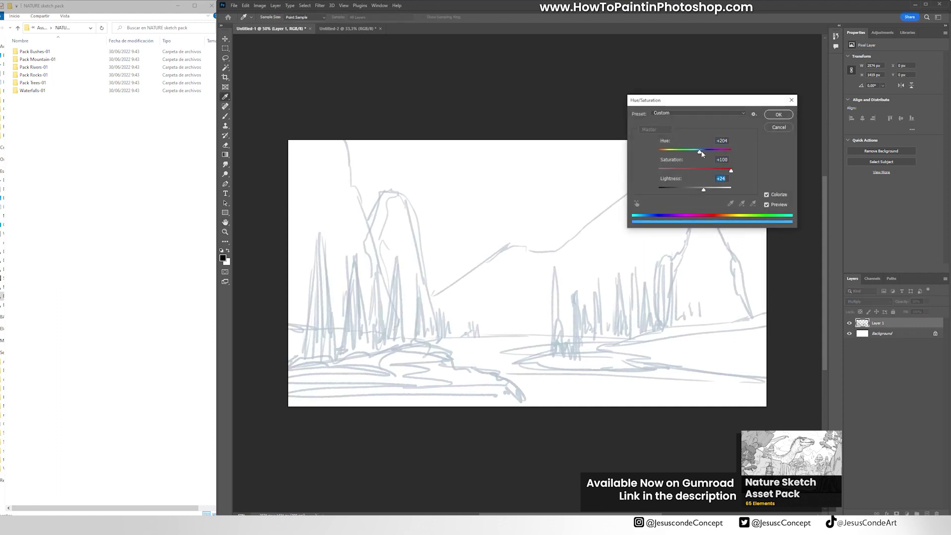
drag(702, 154, 698, 153)
click(778, 115)
click(892, 311)
click(873, 334)
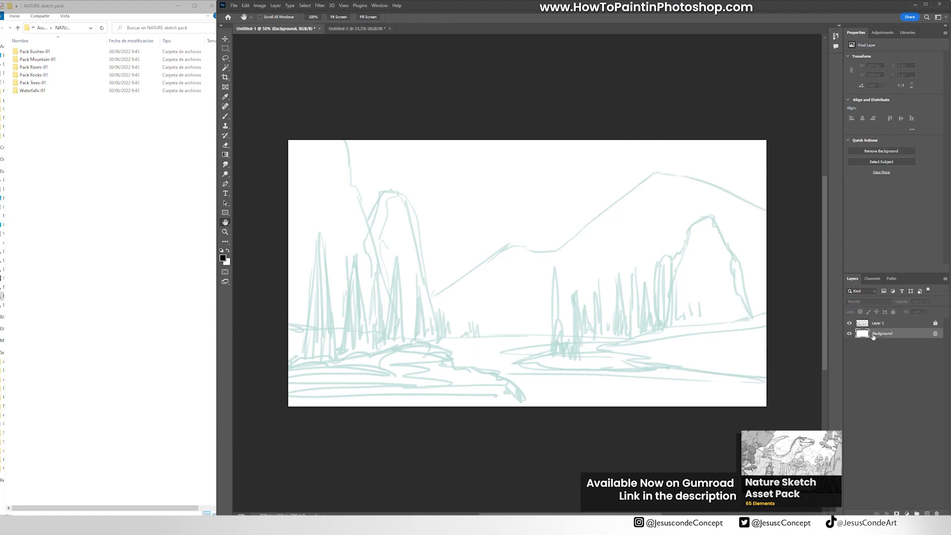
- Place Asset-pack-Mountain1-11.png from the Pack Mountain-01 folder, scaled and positioned over the large peak of the sketch
click(39, 51)
double_click(42, 60)
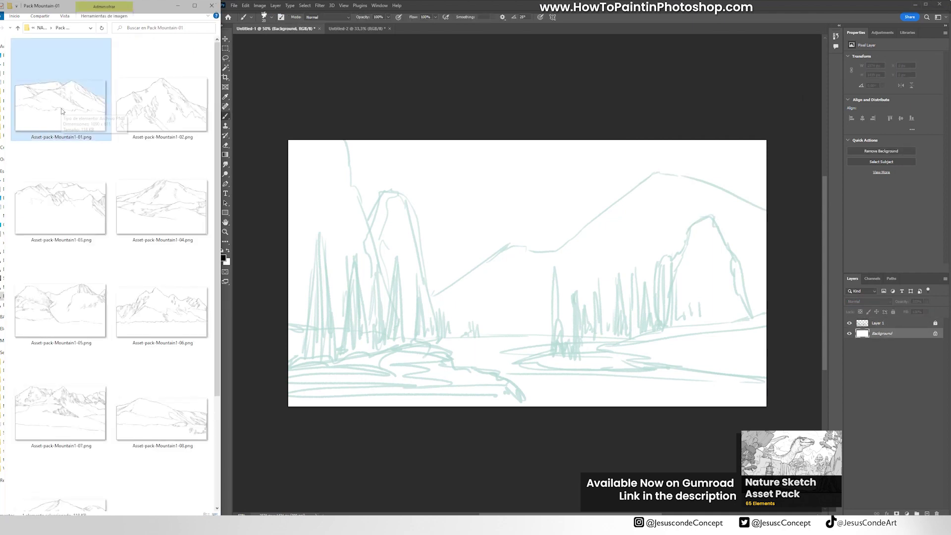
scroll(59, 347, down, 3)
drag(60, 471, 607, 311)
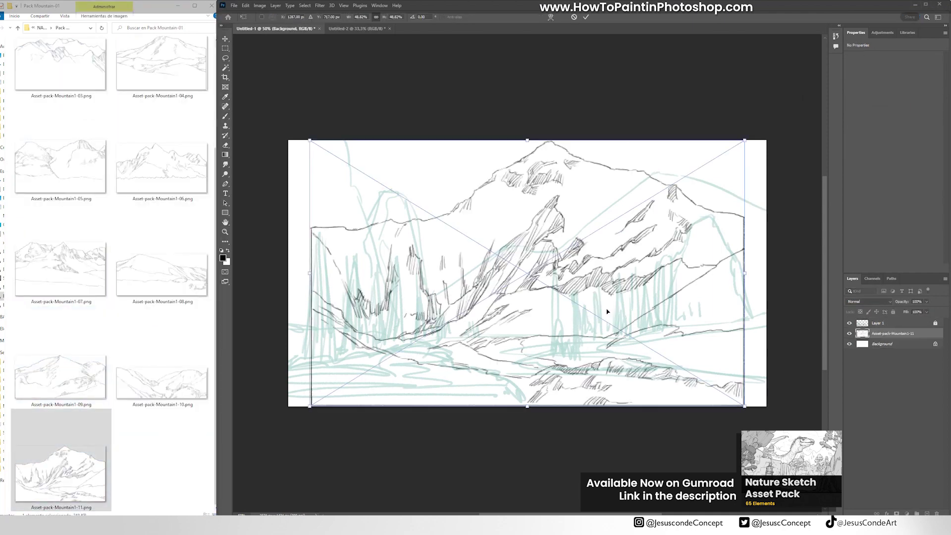
drag(743, 141, 617, 219)
mouse_move(552, 260)
mouse_down()
mouse_move(747, 215)
mouse_move(738, 208)
mouse_up()
drag(648, 355, 648, 425)
drag(648, 167, 648, 157)
key(Return)
- Transform the placed mountain so its left ridge and summit follow the sketched peak more closely
key(ctrl+t)
drag(513, 246, 505, 260)
drag(665, 165, 657, 163)
key(Return)
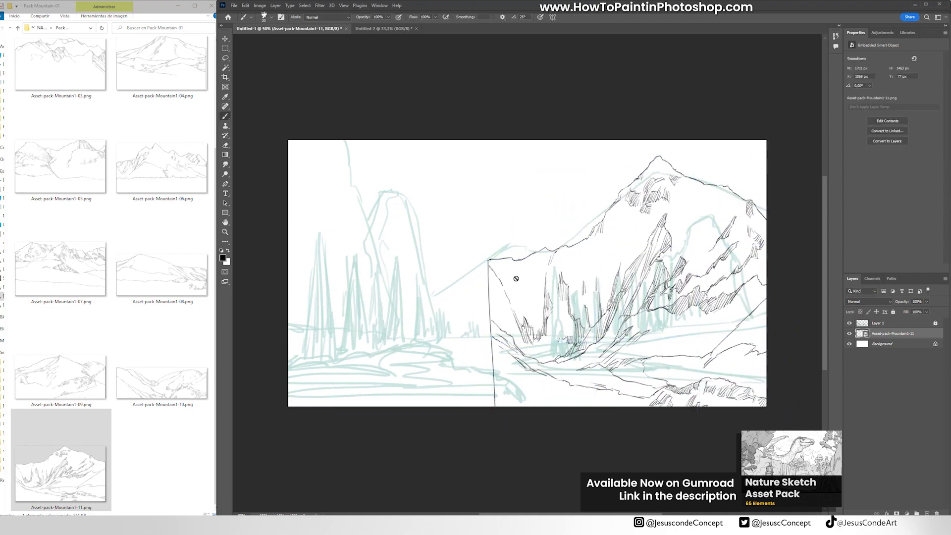
- Rasterize the Mountain1-11 layer and erase the straight border line along its left edge
key(e)
click(494, 282)
key(Return)
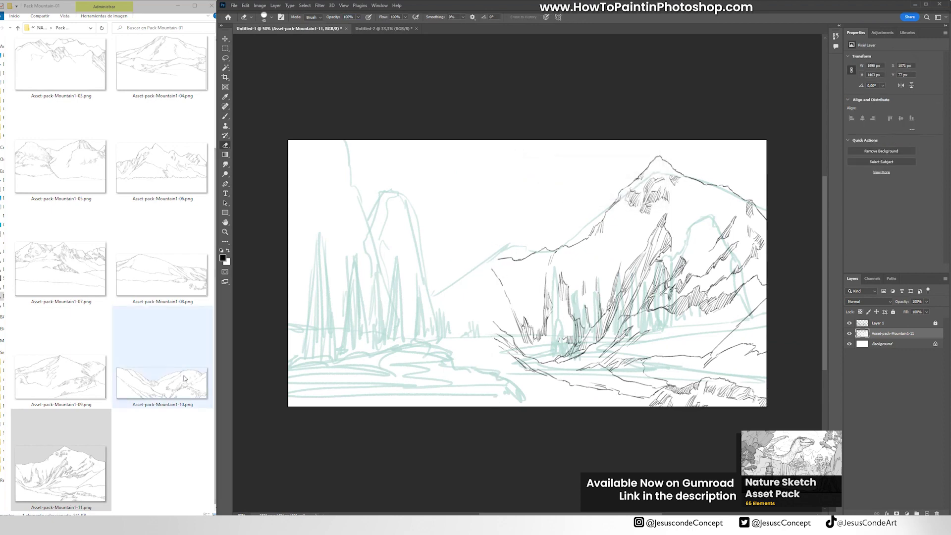
- Place Asset-pack-Mountain1-09.png, scaled down and positioned as the middle mountain in front of the large peak
click(177, 390)
drag(66, 368, 548, 278)
drag(616, 271, 577, 338)
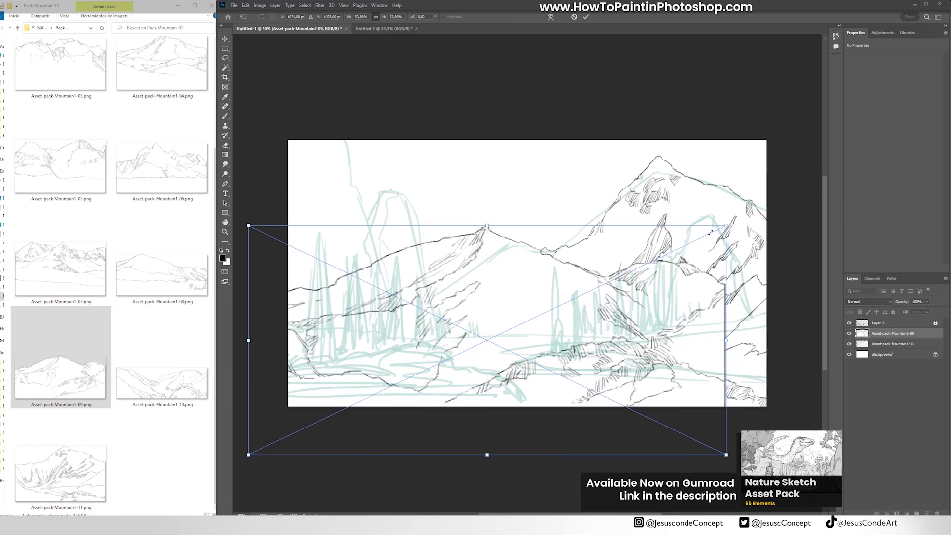
drag(726, 226, 618, 278)
drag(542, 323, 623, 289)
key(Return)
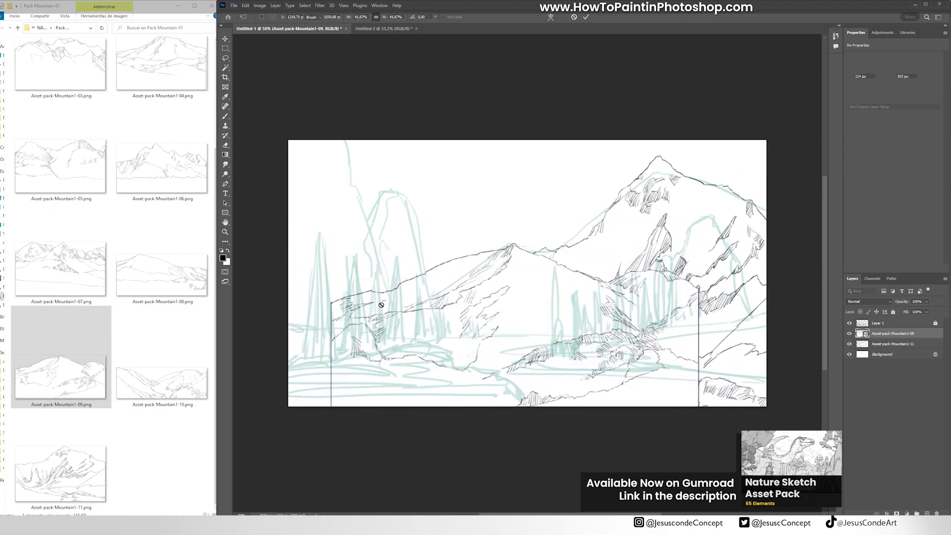
- Warp the middle mountain so its left slope drops lower and its summit rises slightly
key(ctrl+t)
drag(335, 300, 358, 322)
drag(498, 287, 510, 251)
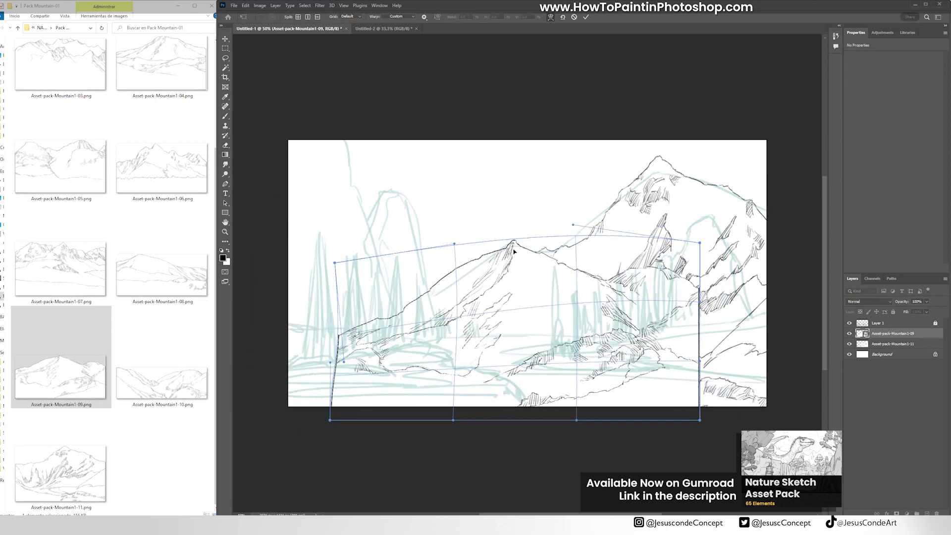
key(Return)
- Rasterize the Mountain1-09 layer
click(225, 48)
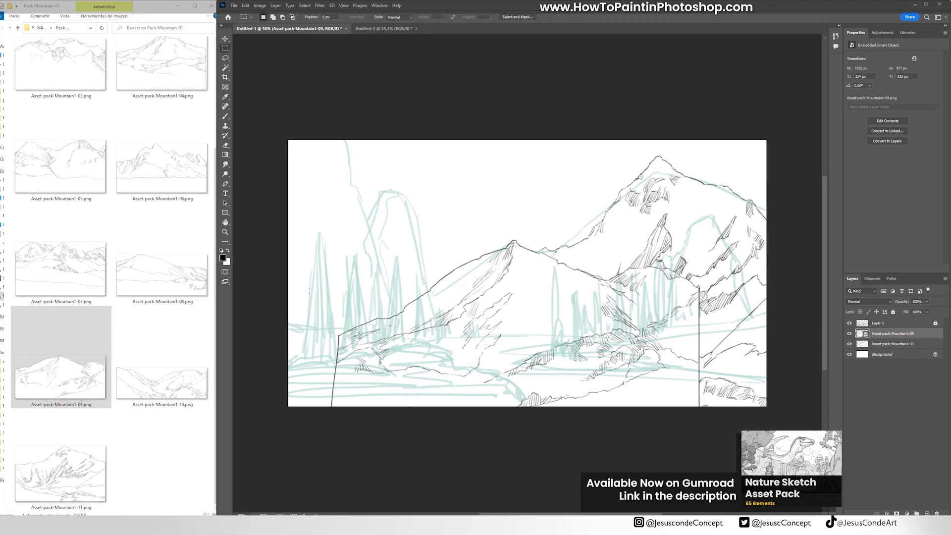
key(e)
click(450, 330)
click(580, 196)
- Select the left end of the middle mountain, stretch it out to the canvas's left edge, and deselect
click(226, 48)
drag(328, 294, 423, 426)
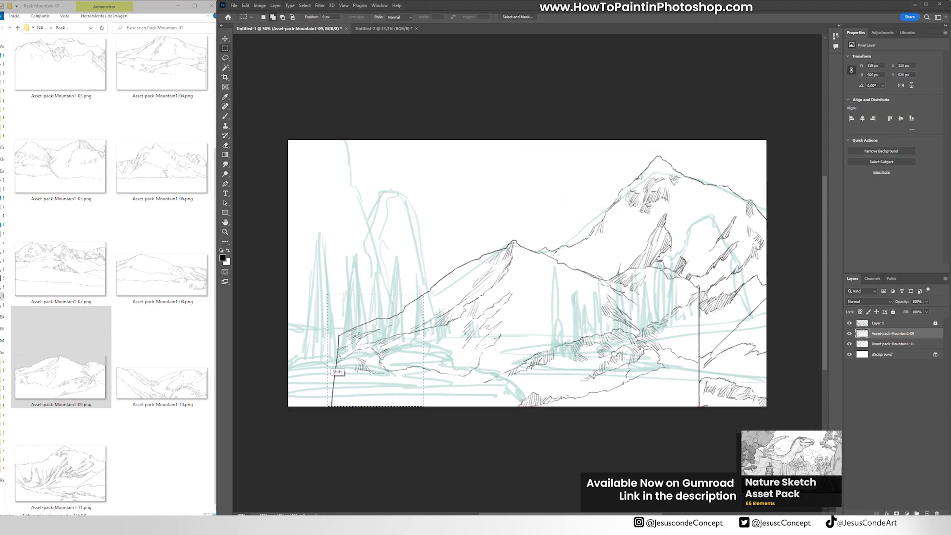
key(ctrl+t)
drag(328, 352, 266, 352)
key(Return)
key(ctrl+d)
- Place Asset-pack-Mountain1-10.png, squashed vertically into a full-width strip of ground below the mountains
click(169, 385)
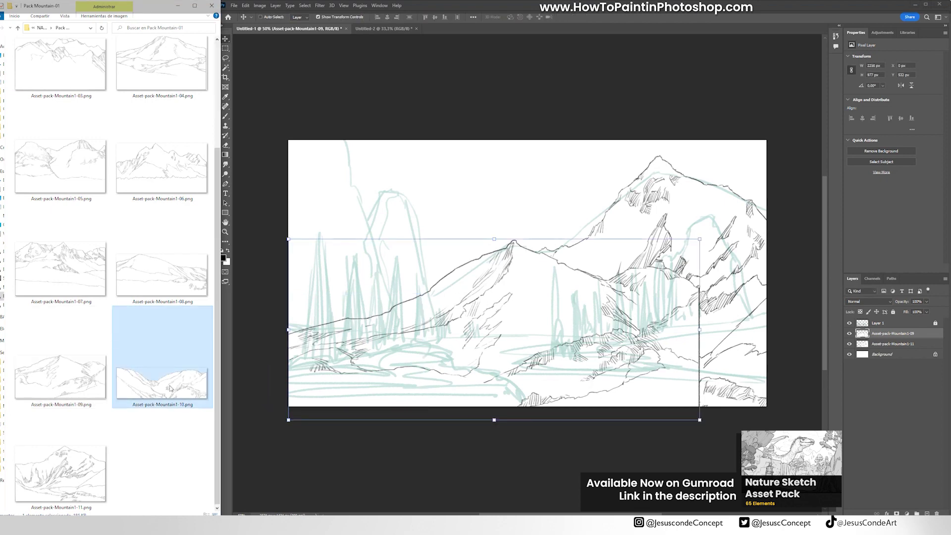
drag(170, 388, 247, 376)
drag(528, 240, 517, 338)
drag(573, 379, 572, 346)
key(Return)
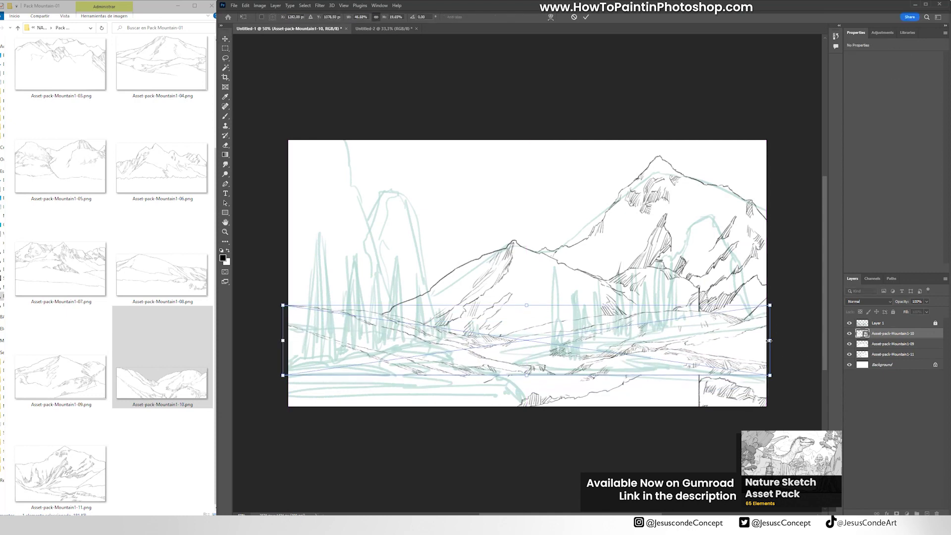
- Erase the straight vertical border line on the right side of the Mountain1-09 layer
click(854, 343)
key(e)
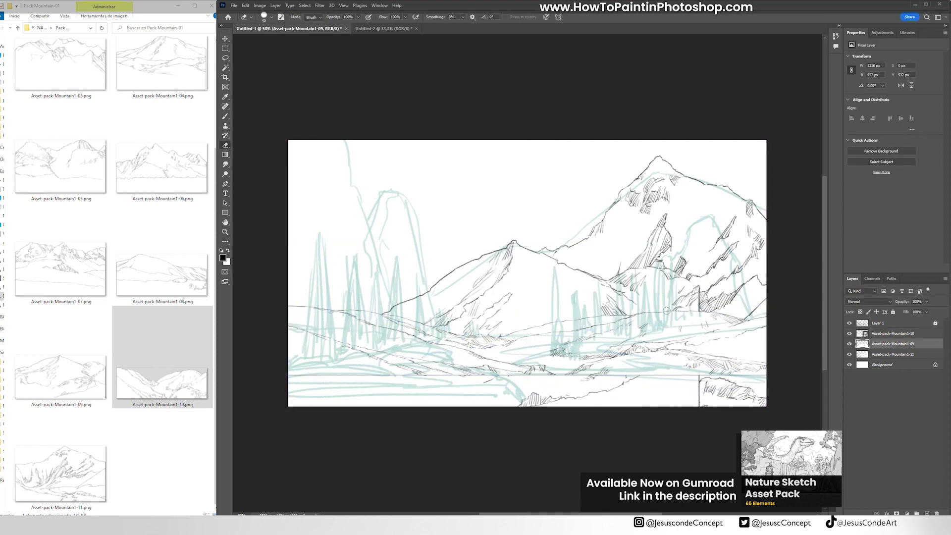
- Duplicate the Mountain1-10 ground strip, rotate the copy 180°, and position it along the bottom of the canvas
click(870, 336)
key(v)
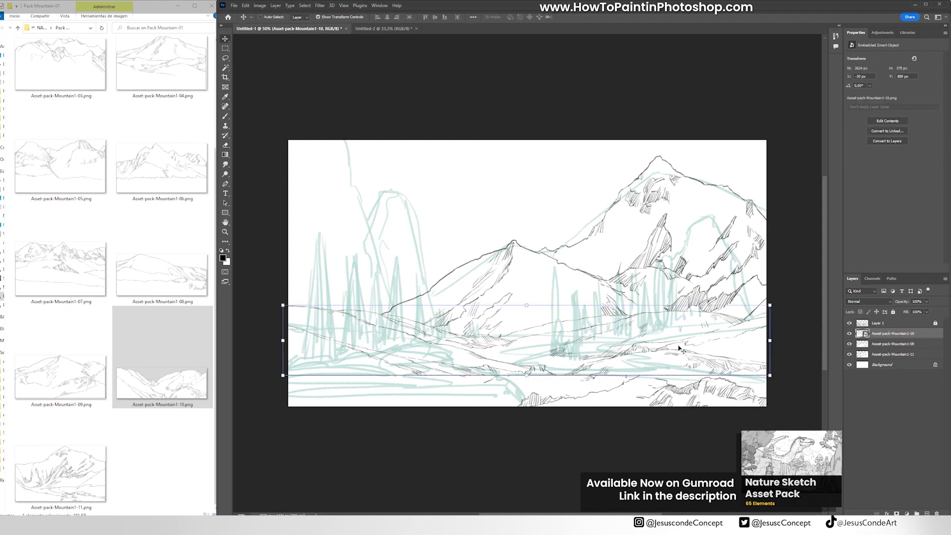
drag(679, 347, 689, 364)
key(ctrl+z)
key(ctrl+shift+h)
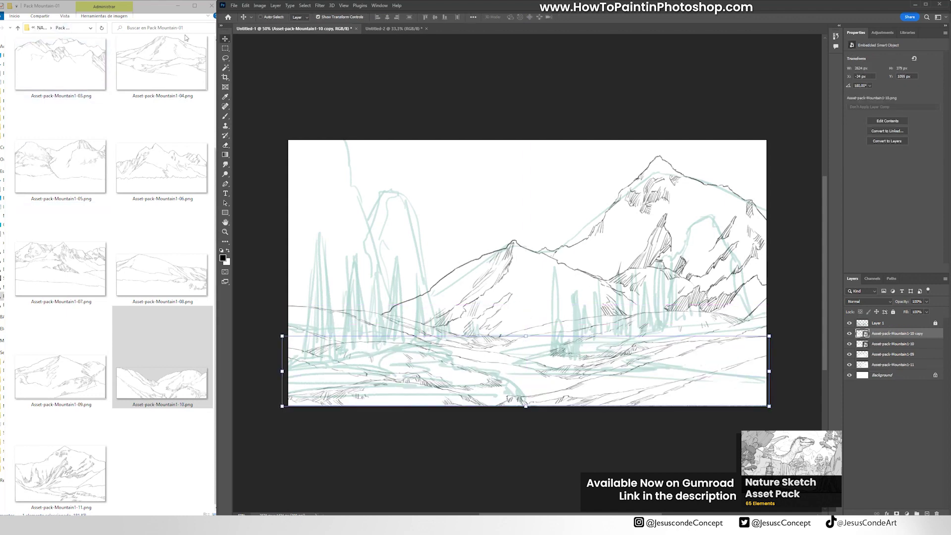
- Open the Pack Rivers-01 folder of the asset pack and look through its river sketches
click(18, 28)
double_click(50, 74)
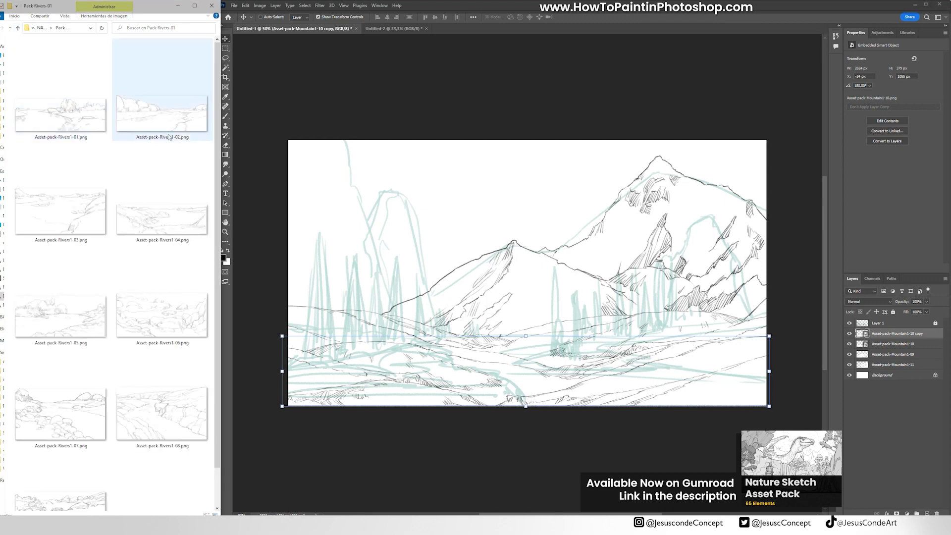
scroll(169, 346, down, 1)
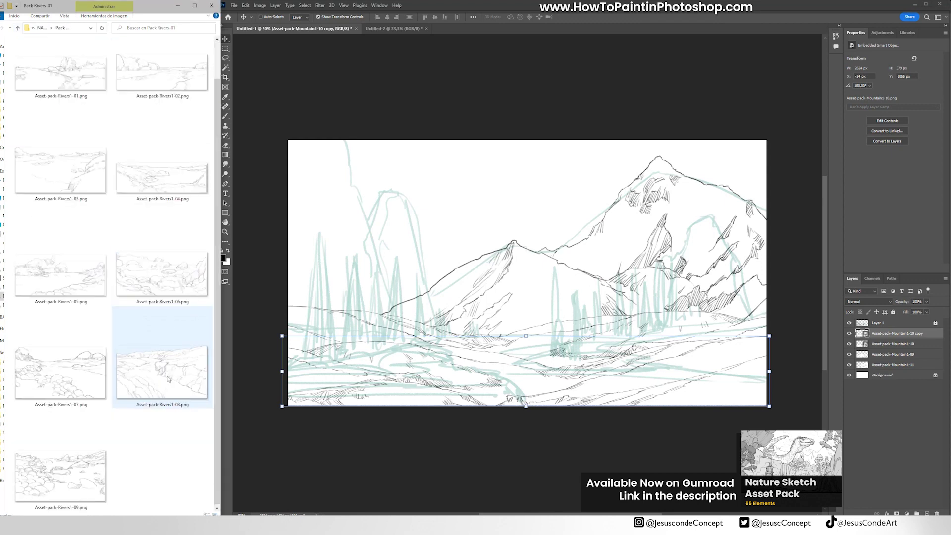
- Try Asset-pack-Rivers1-07.png as the foreground river, squashed vertically and widened to the canvas width
drag(65, 371, 429, 360)
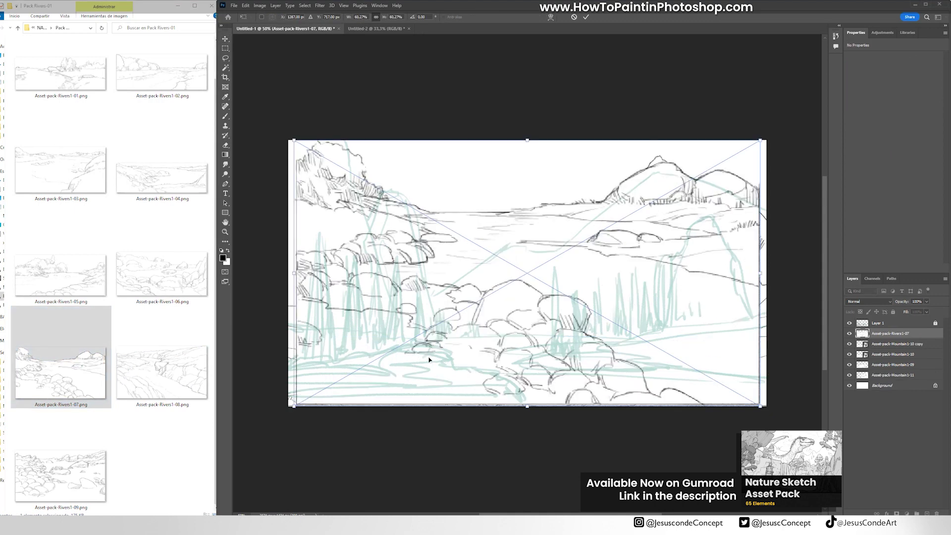
drag(529, 139, 528, 268)
drag(294, 335, 283, 336)
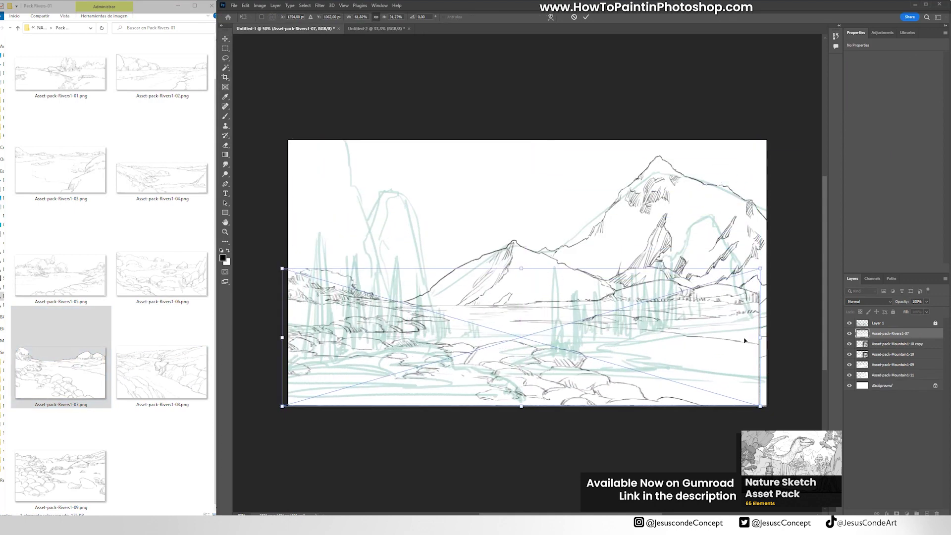
drag(761, 337, 770, 338)
drag(617, 327, 619, 361)
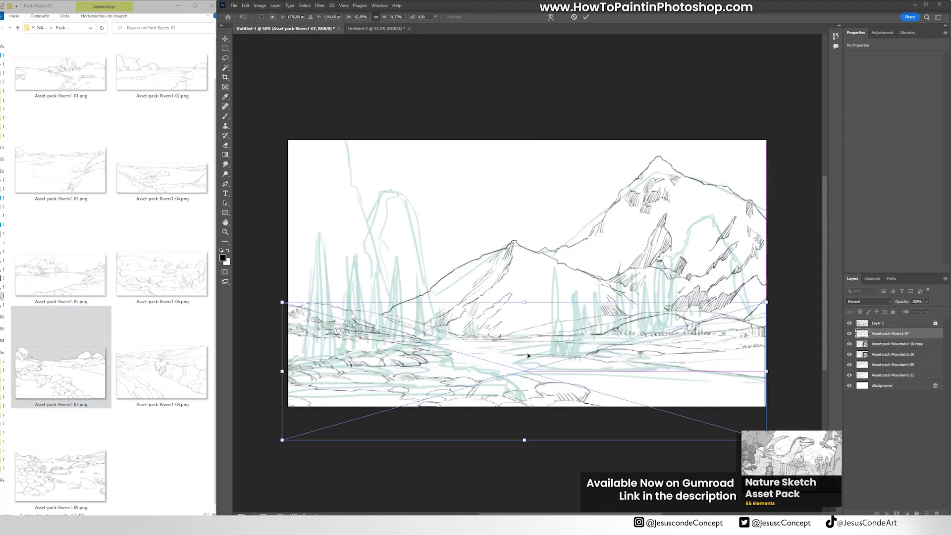
drag(767, 371, 770, 372)
key(Return)
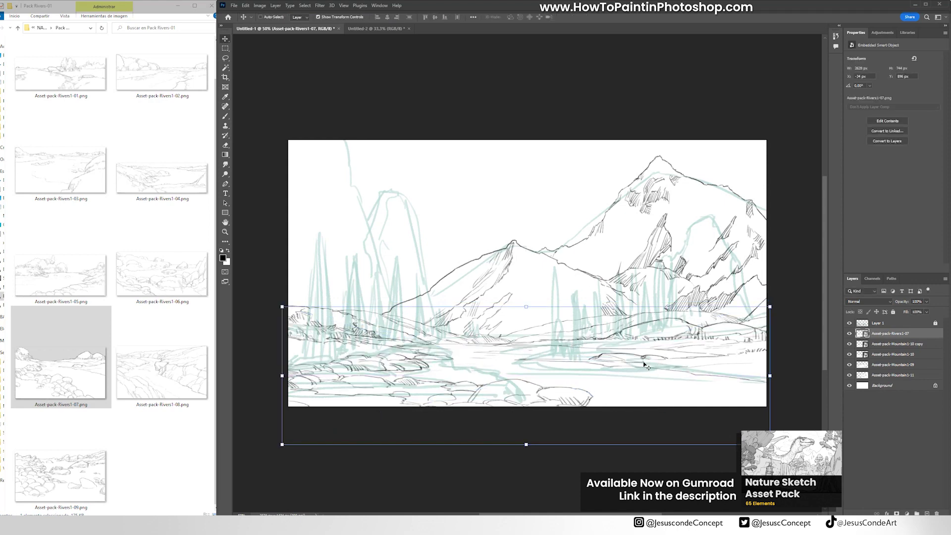
key(Delete)
- Replace the Rivers1-07 river with Asset-pack-Rivers1-01.png, squashed and widened to about 2600 × 700 px, and lower it over the foreground
click(78, 83)
drag(68, 112, 447, 272)
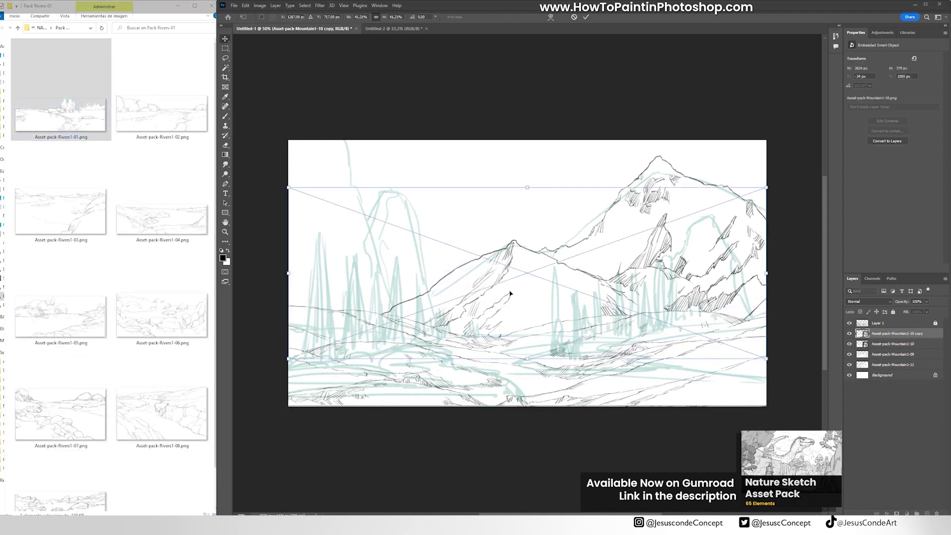
drag(513, 290, 514, 388)
drag(766, 371, 771, 371)
drag(525, 458, 525, 429)
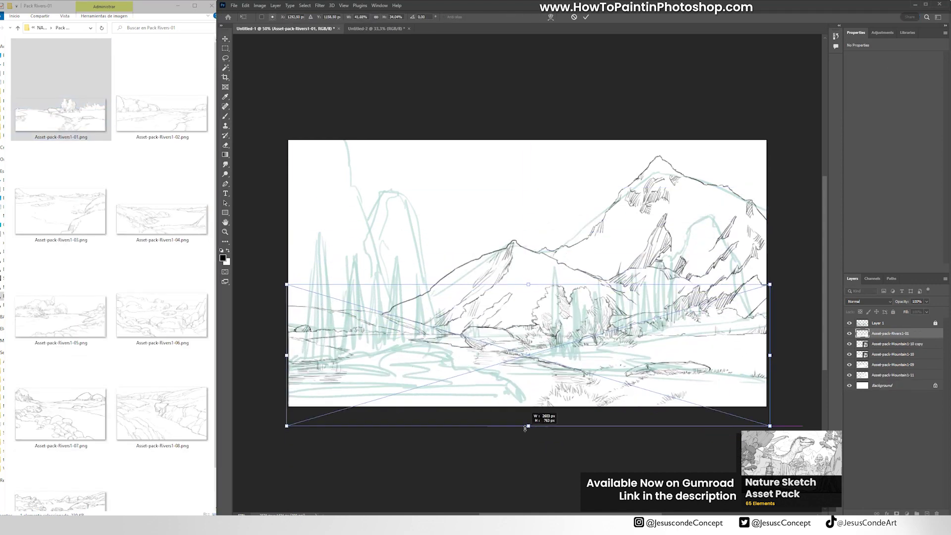
drag(528, 285, 528, 297)
key(Return)
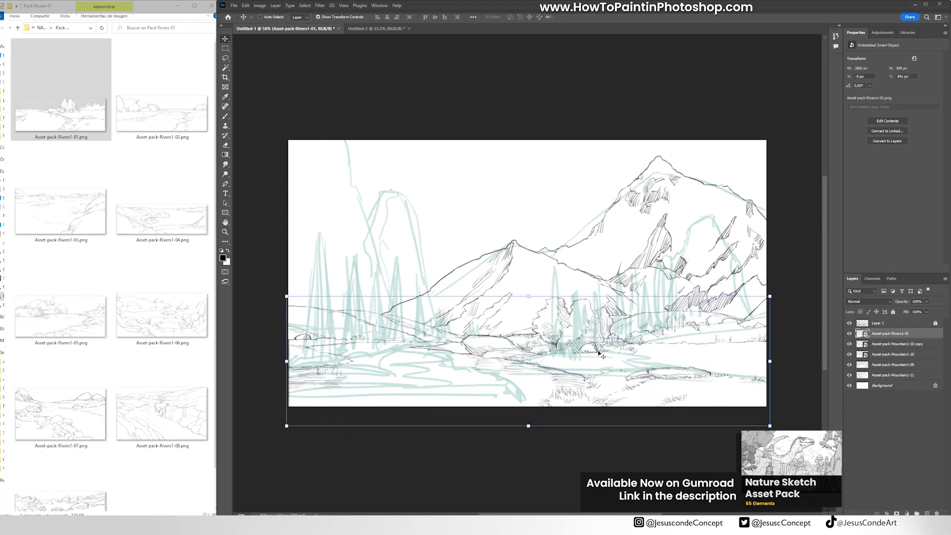
drag(599, 352, 598, 366)
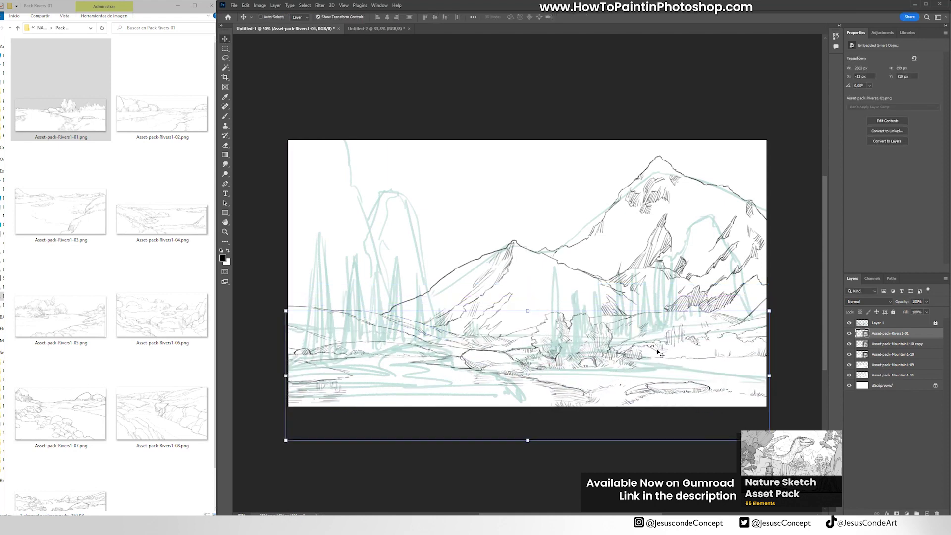
- Place Asset-pack-Rocks1-11.png from Pack Rocks-01 over the sketched left spire at about 820 × 960 px, with its layer below Rivers1-01
click(18, 27)
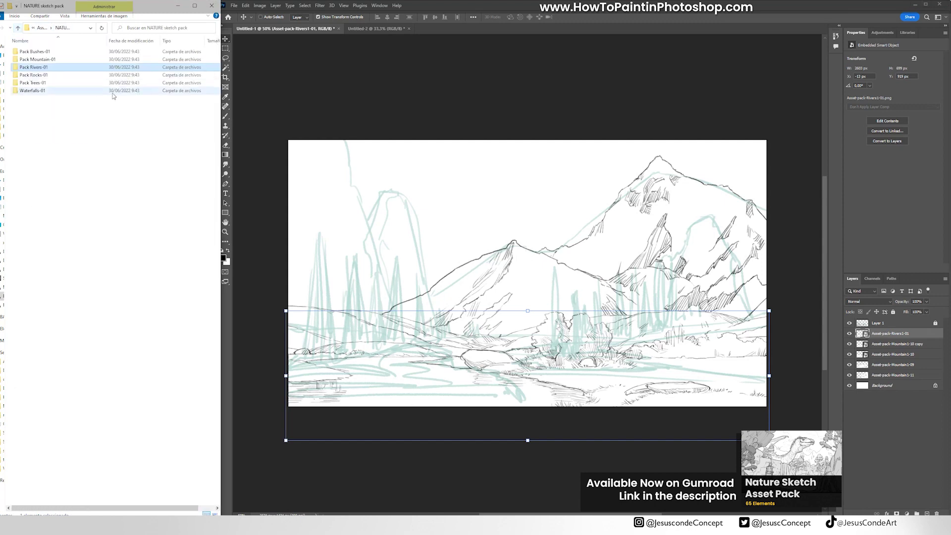
double_click(50, 72)
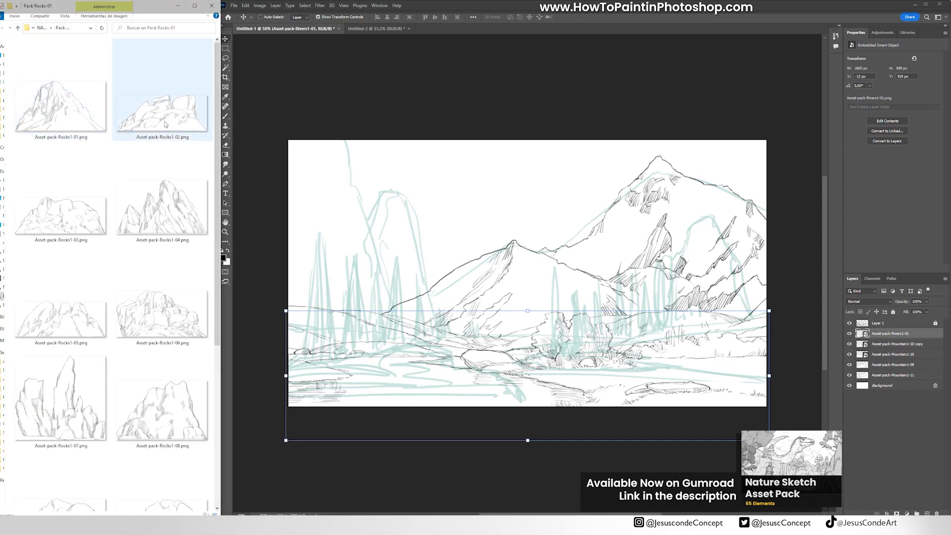
scroll(152, 329, down, 5)
drag(67, 357, 435, 299)
drag(537, 302, 382, 256)
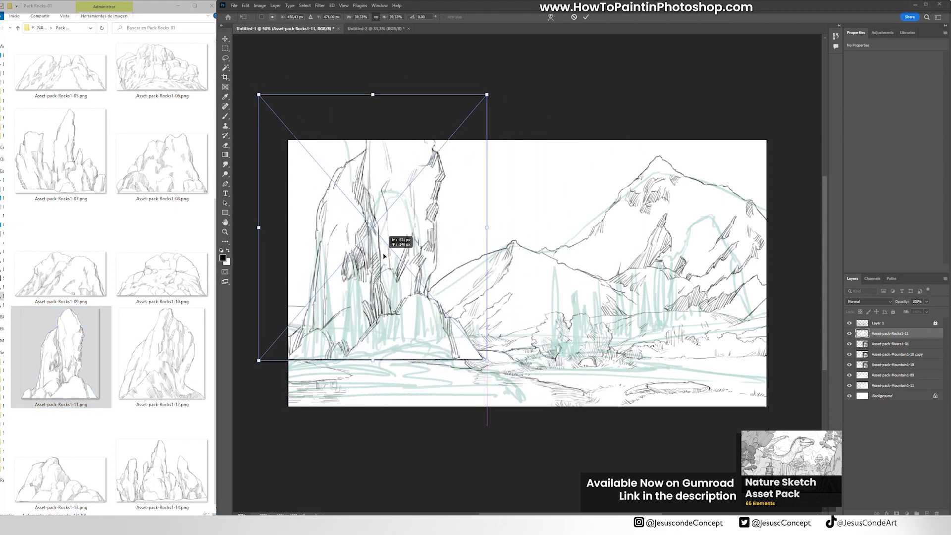
drag(486, 94, 412, 182)
drag(363, 236, 407, 236)
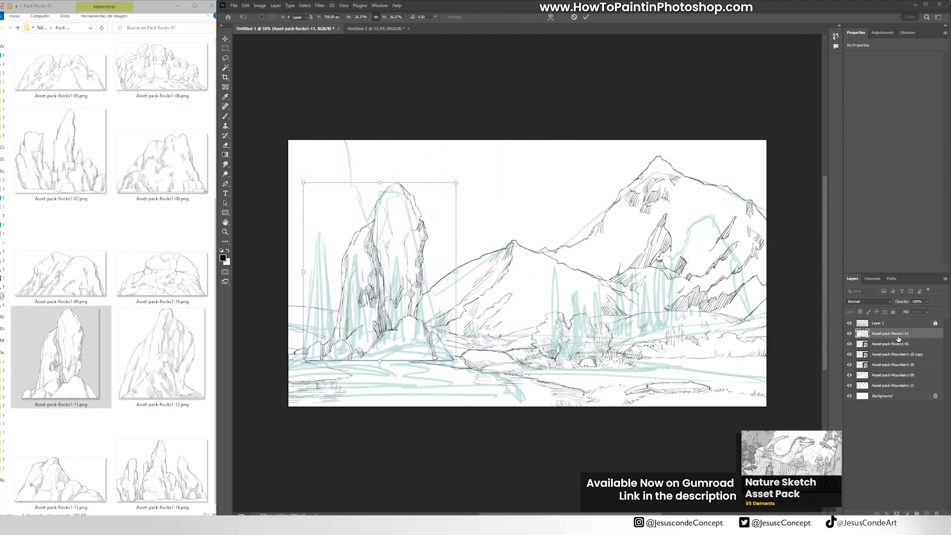
drag(898, 339, 900, 347)
drag(418, 341, 419, 341)
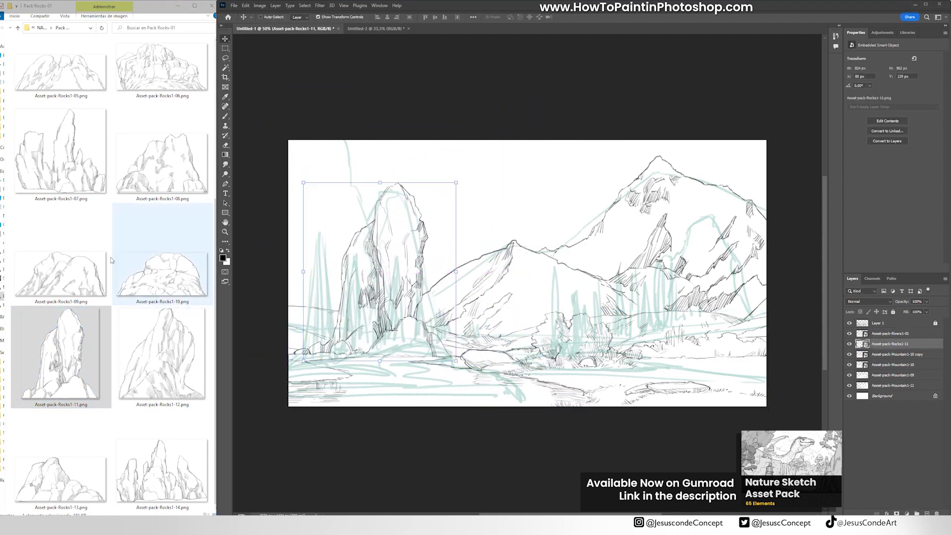
- Place Asset-pack-Rocks1-01.png over the sketched rock at the canvas's right edge, scaled down to about 1375 × 1020 px
scroll(165, 214, up, 4)
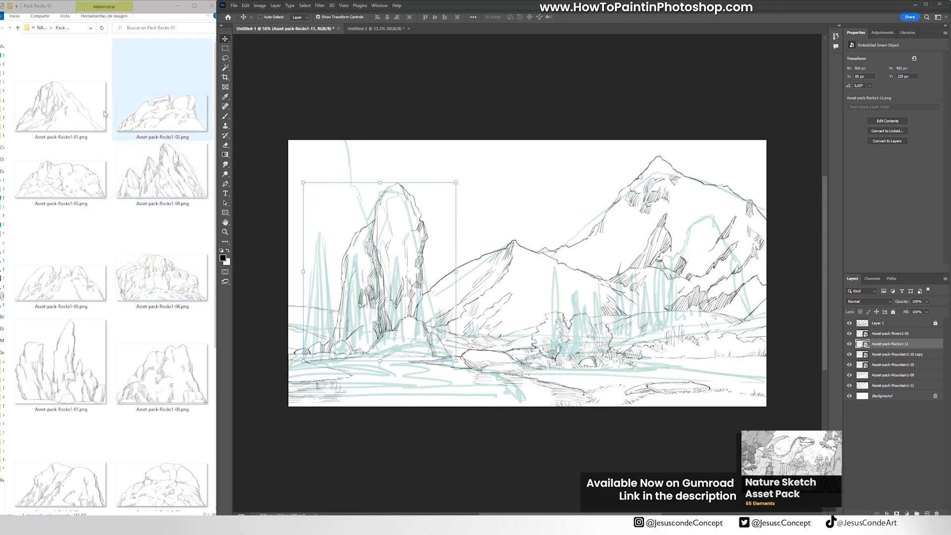
drag(102, 113, 630, 307)
drag(290, 273, 416, 283)
drag(413, 140, 517, 217)
drag(612, 273, 707, 266)
key(Return)
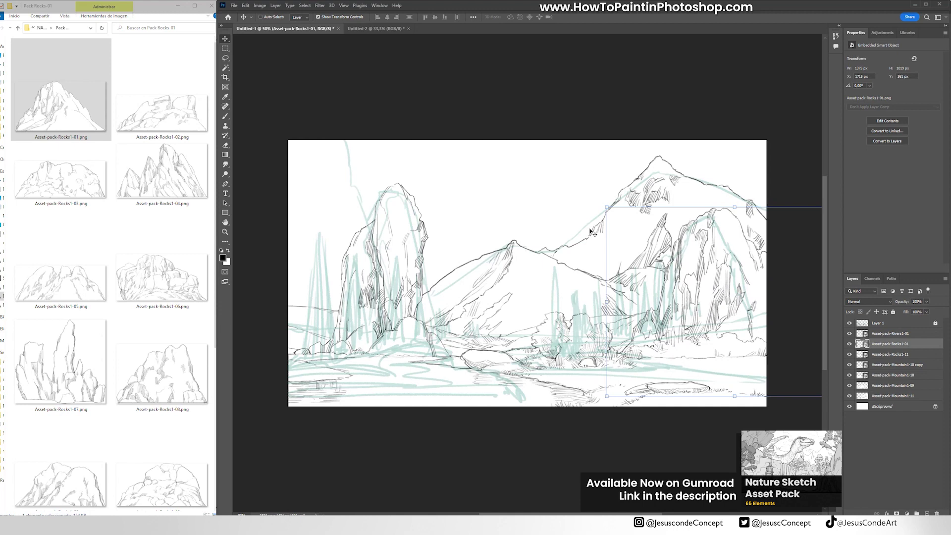
- Place Asset-pack-Rocks1-04.png as tall rocks at the left canvas edge, narrowed to about 1290 px, and move its layer below Rocks1-11
click(70, 262)
drag(146, 179, 319, 322)
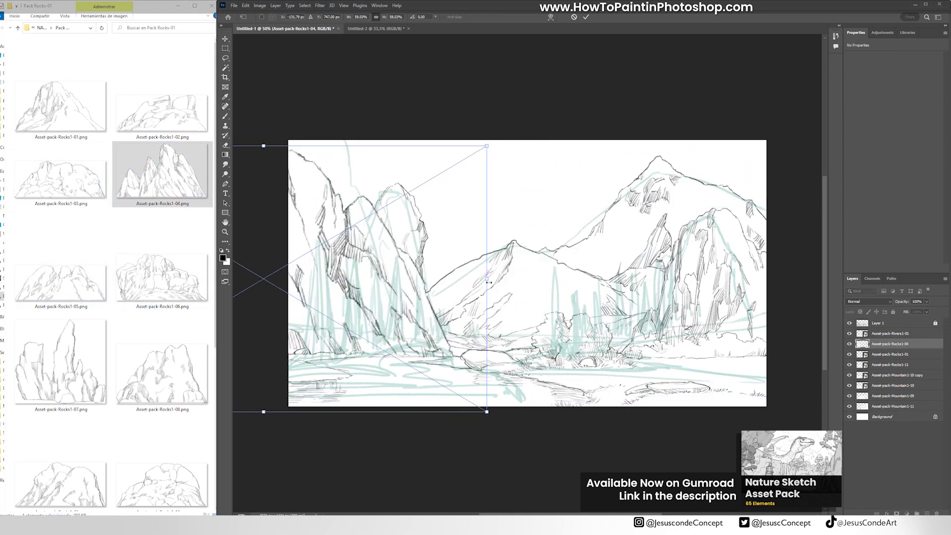
drag(489, 282, 361, 283)
drag(319, 297, 386, 268)
drag(333, 276, 350, 241)
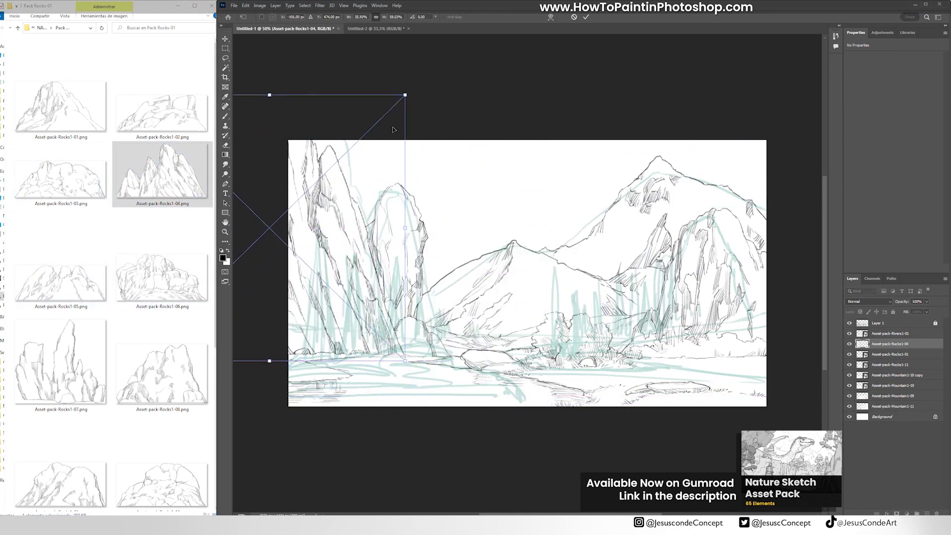
drag(405, 95, 372, 126)
drag(322, 165, 361, 166)
drag(291, 127, 323, 125)
mouse_move(361, 212)
mouse_down()
mouse_move(342, 214)
mouse_move(350, 214)
mouse_up()
key(Return)
drag(888, 345, 897, 369)
- Open the Pack Trees-01 folder and select the tree sketches Trees1-04, 07, 08, 10, 11 and 12
click(42, 27)
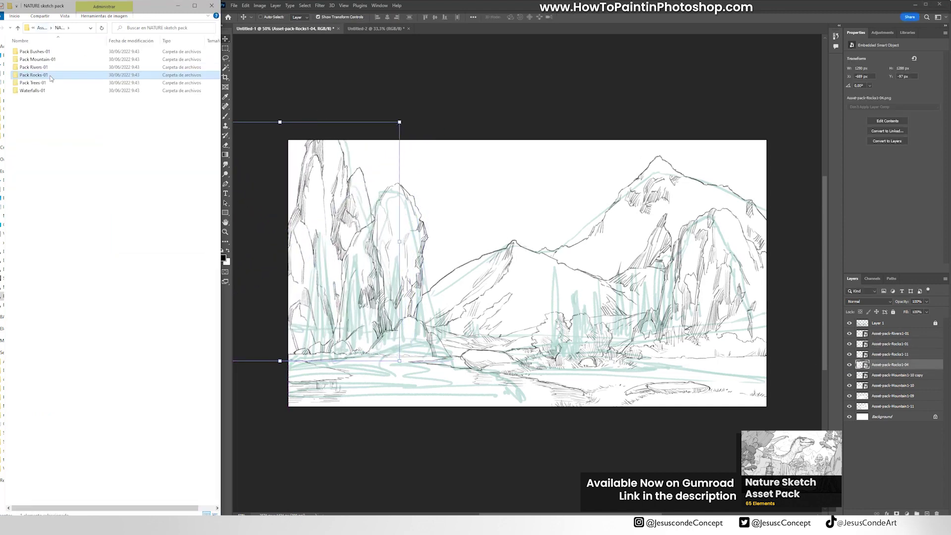
double_click(43, 86)
click(67, 396)
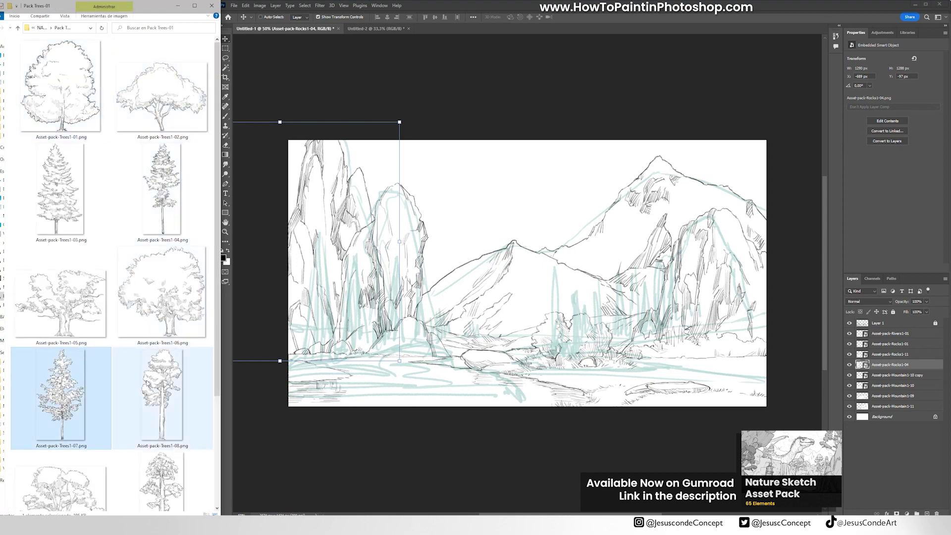
ctrl+click(154, 396)
scroll(154, 396, down, 2)
ctrl+click(153, 362)
ctrl+click(149, 445)
ctrl+click(78, 436)
scroll(154, 193, up, 3)
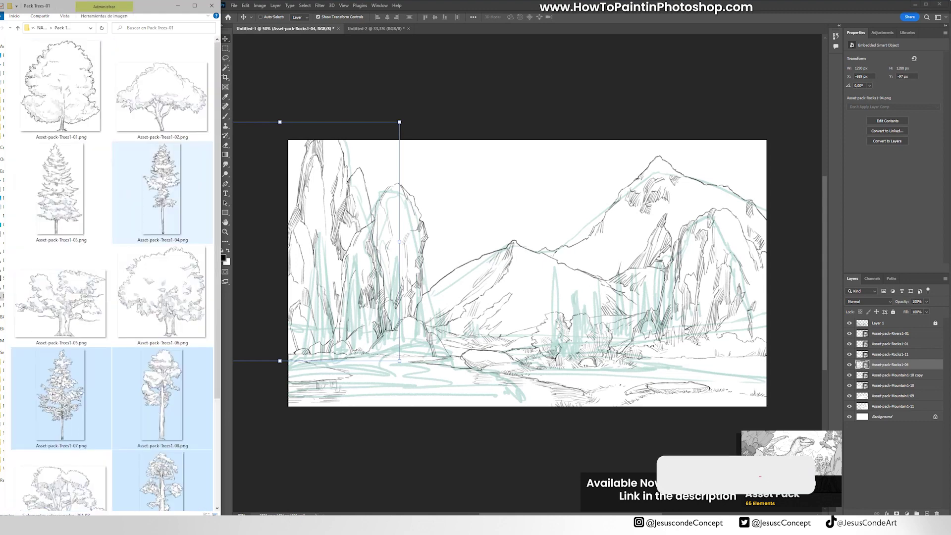
ctrl+click(155, 193)
- Bring the selected trees into the canvas, placing Trees1-04 and Trees1-07 scaled down on the right riverbank
drag(154, 193, 512, 167)
drag(582, 140, 498, 334)
drag(495, 361, 624, 308)
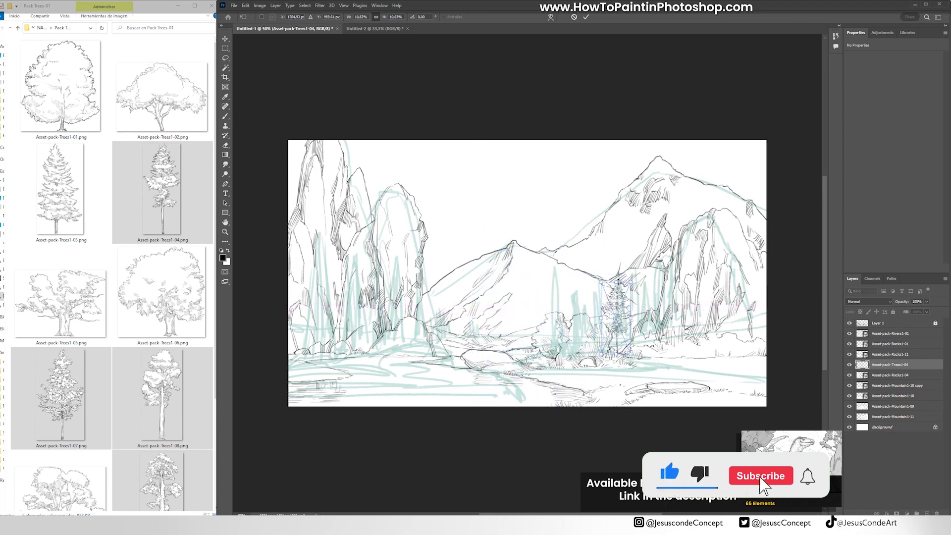
key(Return)
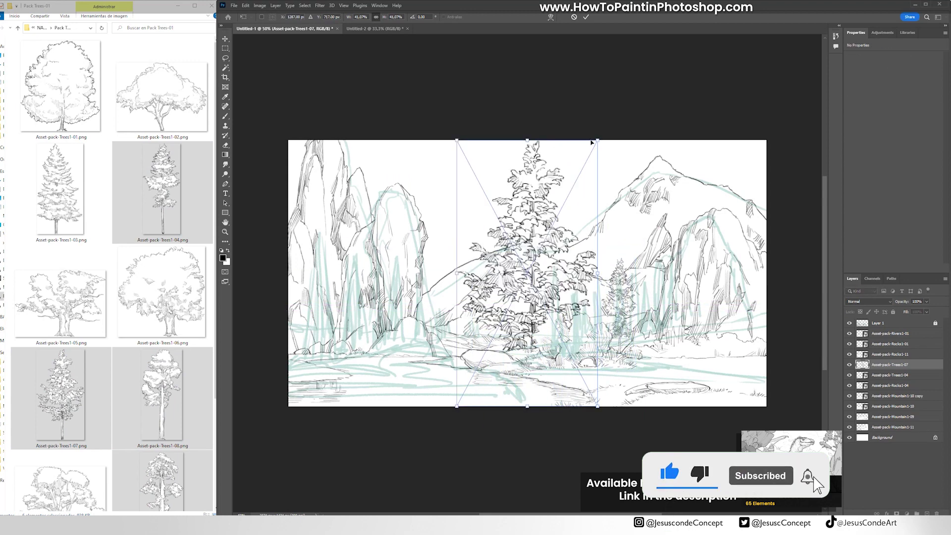
drag(591, 142, 394, 257)
key(Return)
- Scale Trees1-08 down and place it on the left bank in front of the tall rocks
drag(450, 140, 378, 295)
drag(353, 343, 322, 295)
drag(348, 244, 337, 270)
drag(322, 298, 327, 297)
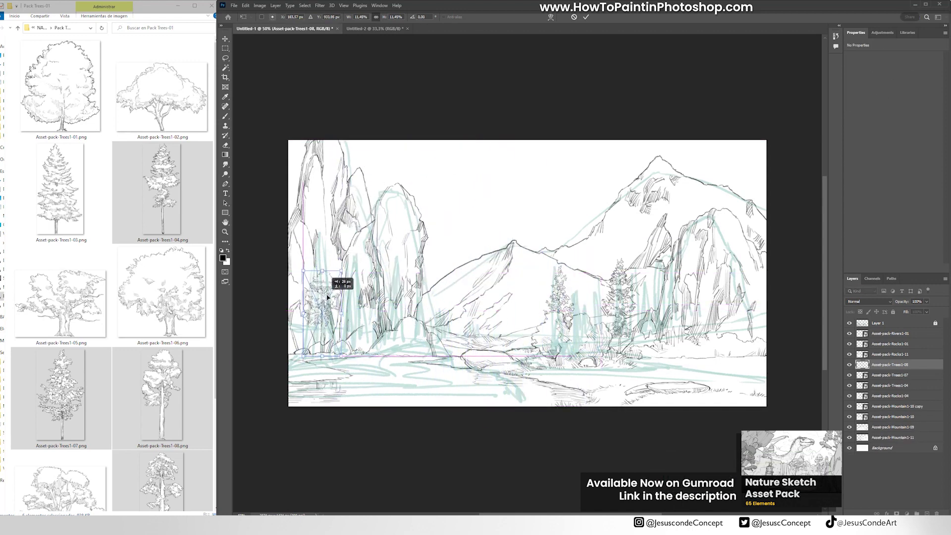
key(Return)
- Scale down Trees1-10 and Trees1-11 and place them side by side just right of the left rock spire
drag(545, 208, 473, 183)
drag(521, 115, 429, 307)
drag(411, 337, 439, 307)
key(Return)
drag(575, 141, 474, 272)
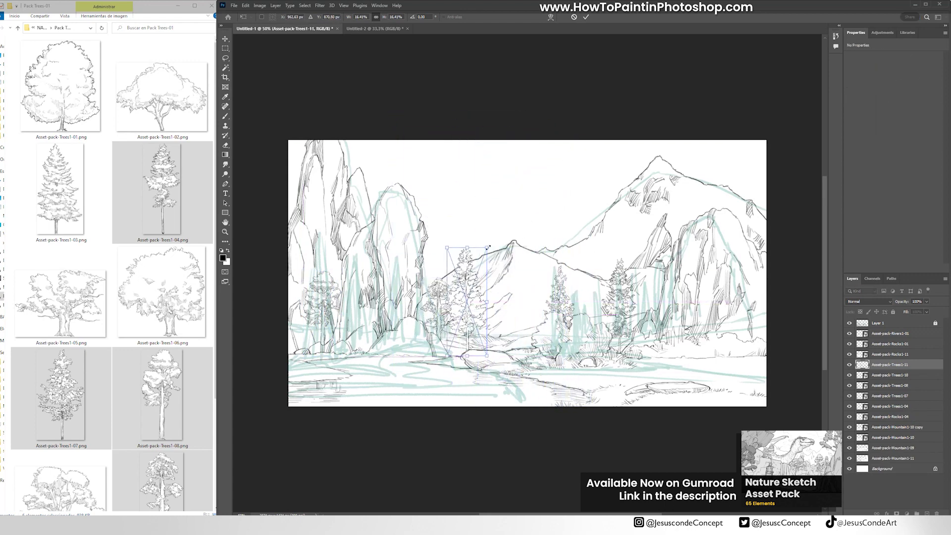
key(Return)
- Shrink Trees1-12, move its layer above Rivers1-01, and stretch it taller among the right-bank trees, checking the result without the guide sketch
drag(580, 139, 435, 321)
drag(438, 357, 411, 301)
key(Return)
drag(909, 366, 914, 334)
drag(428, 286, 659, 292)
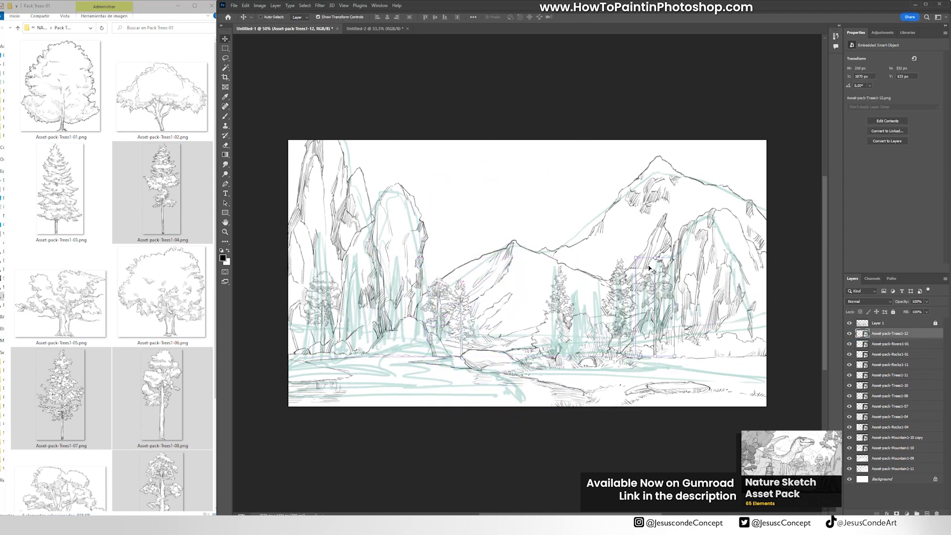
drag(655, 257, 657, 220)
mouse_move(676, 220)
mouse_down()
mouse_move(701, 198)
mouse_move(690, 221)
mouse_up()
mouse_move(665, 265)
mouse_down()
mouse_move(664, 277)
mouse_move(653, 274)
mouse_move(664, 277)
mouse_up()
key(Return)
click(850, 324)
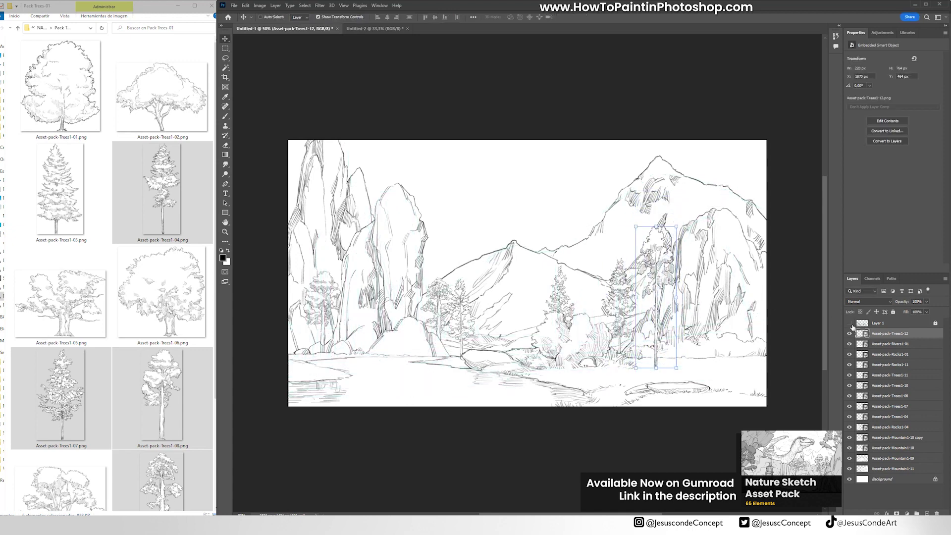
click(850, 324)
- Duplicate the Trees1-04, Trees1-07 and Trees1-11 trees and move the copies to the left bank
click(876, 344)
ctrl+click(559, 294)
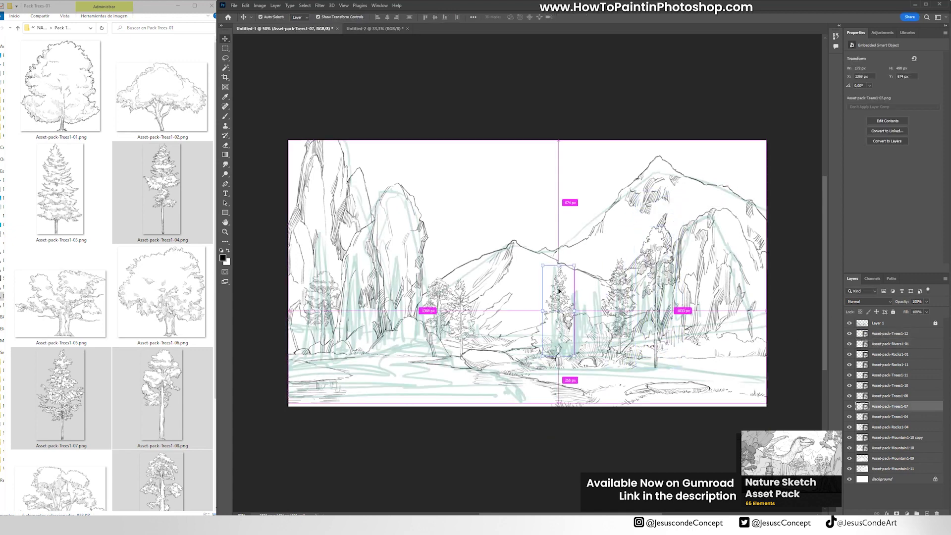
ctrl+shift+click(619, 299)
shift+click(436, 301)
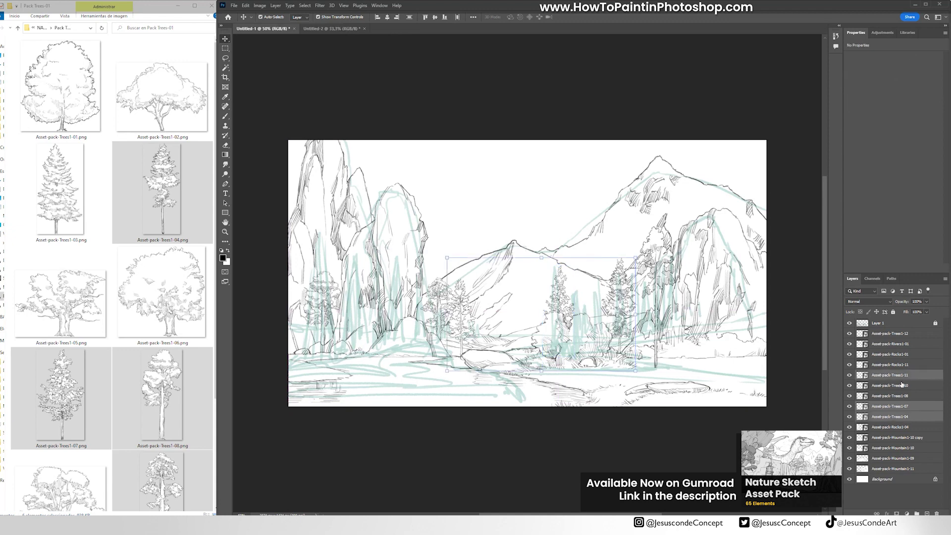
key(ctrl+j)
drag(599, 306, 388, 312)
- Move the Trees1-11 copy to the right-bank tree group and add an enlarged Trees1-07 copy beside it
click(891, 333)
drag(402, 280, 644, 311)
click(898, 344)
key(Return)
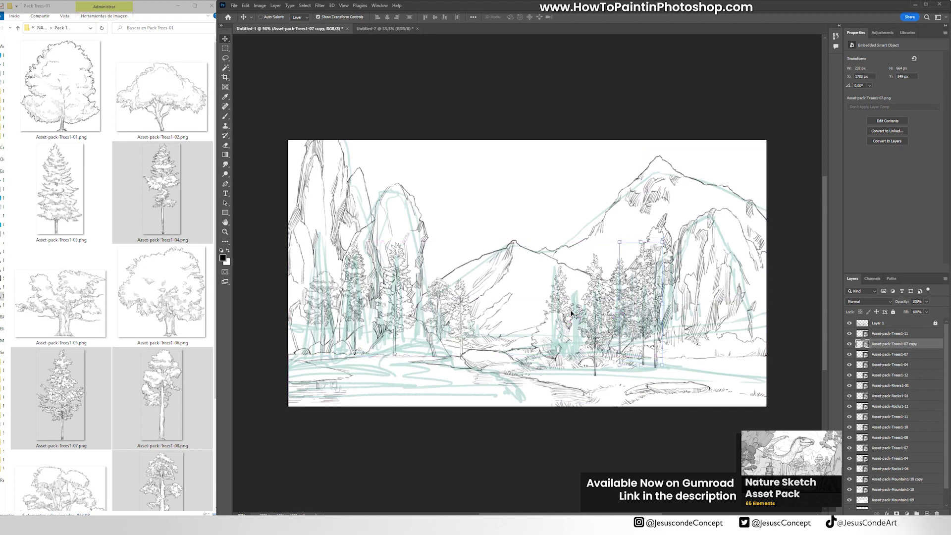
- Place Asset-pack-Trees1-09.png scaled down beside the left spire and move its layer below Rocks1-04
click(186, 301)
drag(60, 357, 527, 273)
drag(686, 139, 448, 291)
key(Return)
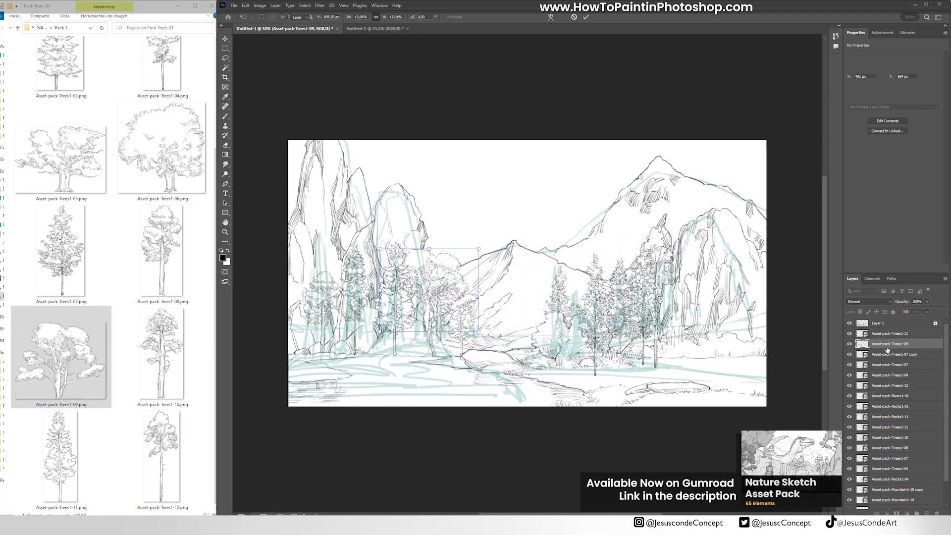
drag(887, 345, 898, 484)
drag(445, 276, 440, 286)
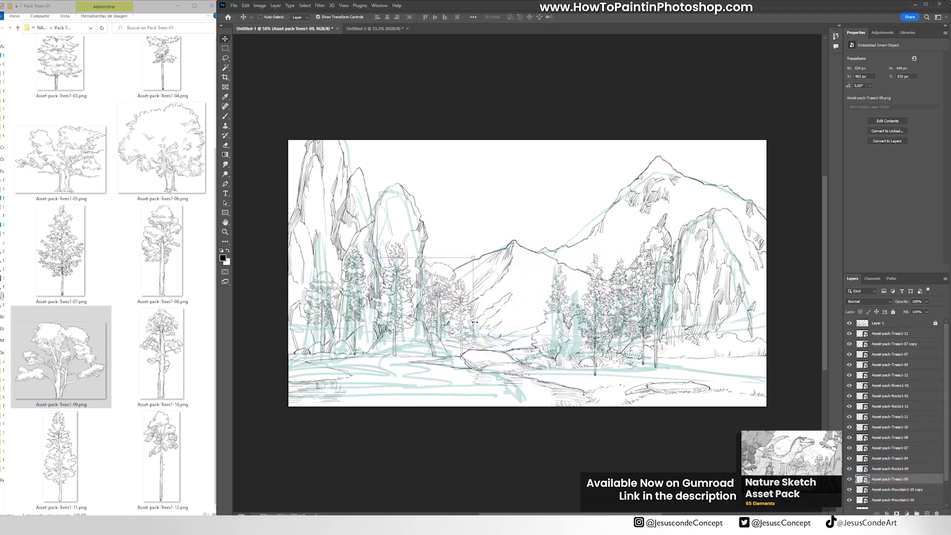
- Open the Pack Bushes-01 folder and select the sketches Brushes1-02, Brushes1-09 and Brushes1-10
click(42, 28)
click(46, 65)
double_click(40, 51)
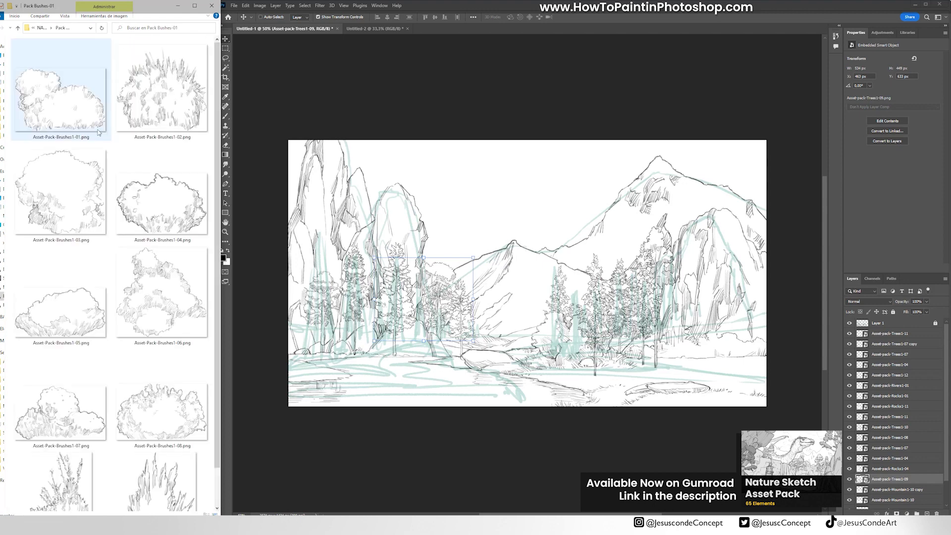
scroll(74, 347, down, 1)
click(60, 456)
click(149, 453)
ctrl+click(60, 456)
scroll(159, 297, up, 1)
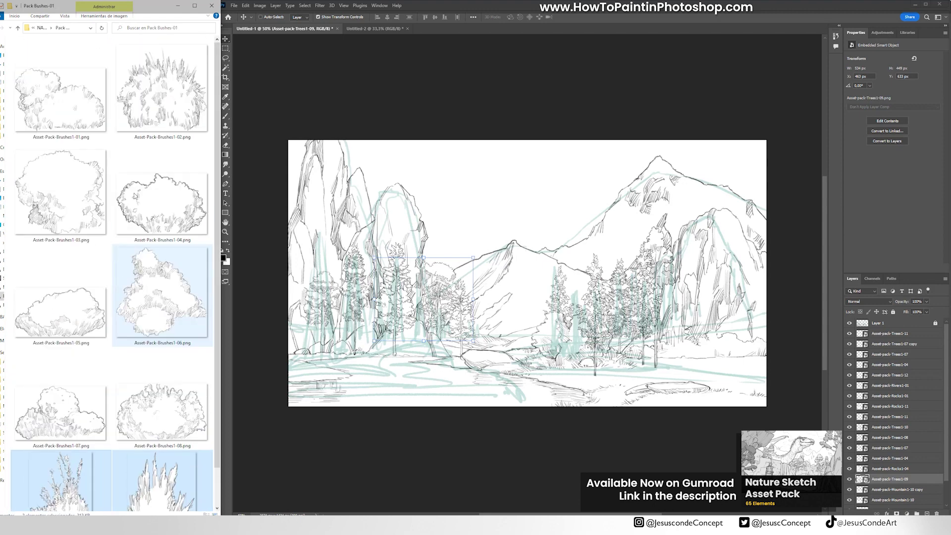
ctrl+click(161, 89)
- Bring the selected bushes into the canvas, scaling Brushes1-02 down in the lower foreground and moving its layer just below Layer 1
drag(161, 89, 384, 265)
mouse_move(666, 140)
mouse_down()
mouse_move(537, 226)
mouse_move(472, 325)
mouse_up()
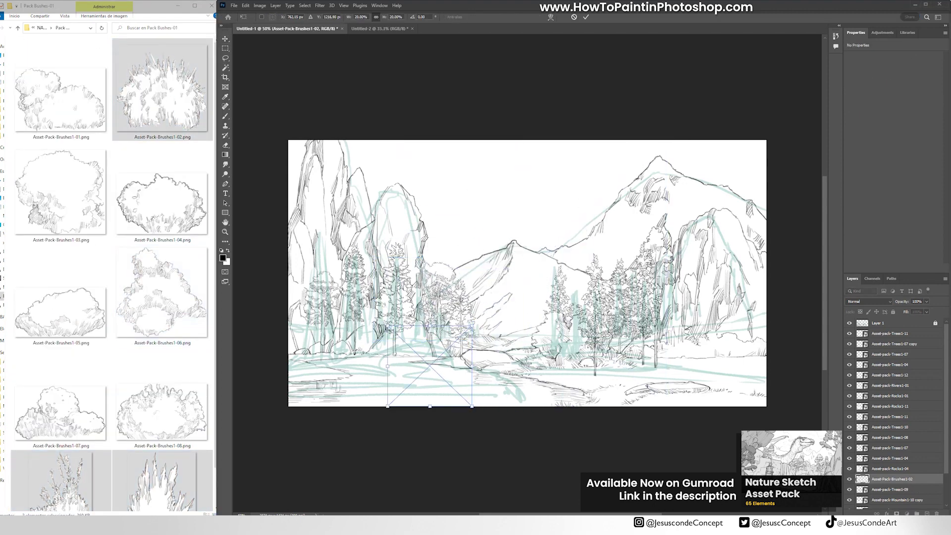
drag(893, 479, 898, 328)
key(Return)
- Scale Brushes1-09 down and place it in the bottom-left corner of the scene
drag(585, 193, 467, 203)
mouse_move(502, 151)
mouse_down()
mouse_move(363, 350)
mouse_move(381, 323)
mouse_up()
drag(357, 368, 311, 367)
key(Return)
- Place Brushes1-10 beside the corner bush, move its layer below Brushes1-09, and reduce it further
drag(570, 213, 484, 219)
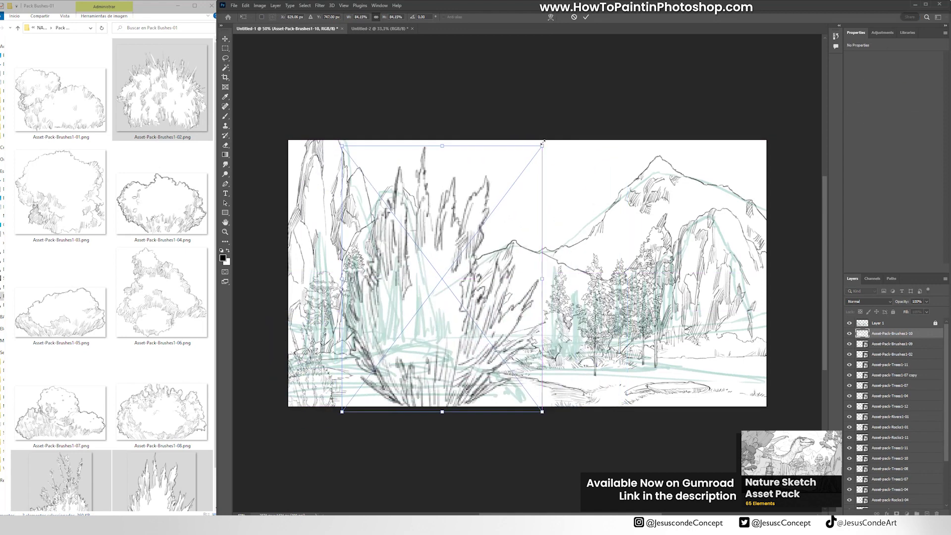
drag(541, 146, 406, 327)
drag(370, 361, 347, 347)
key(Return)
drag(893, 336, 893, 346)
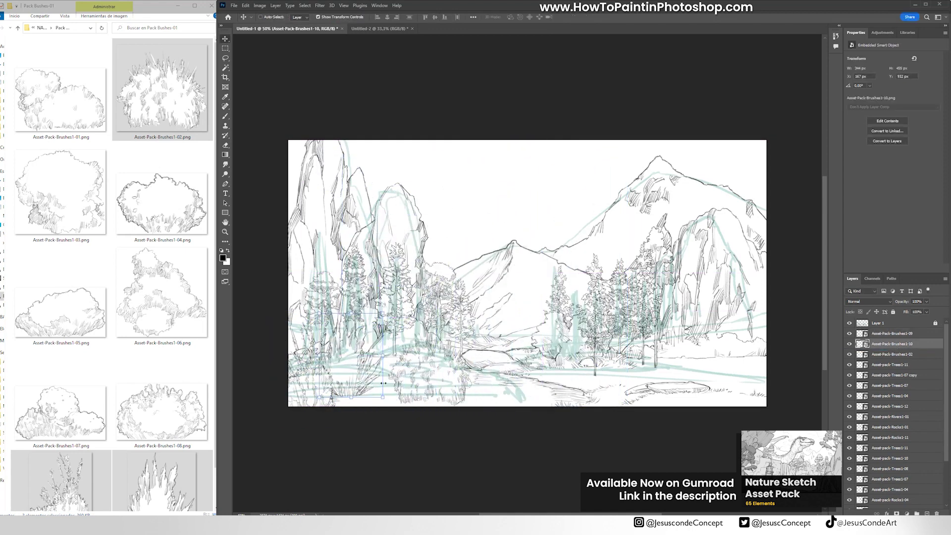
drag(383, 315, 369, 336)
key(Return)
- Shrink Brushes1-02 to about 285 px wide at the bottom canvas edge, move its layer above Brushes1-09, and check without the guide sketch
ctrl+click(467, 350)
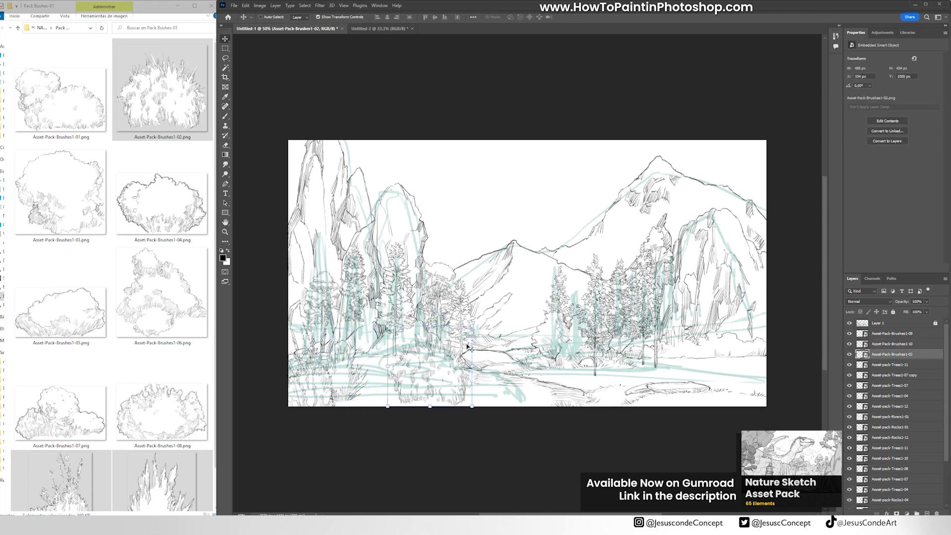
mouse_move(467, 350)
mouse_down()
mouse_move(393, 361)
mouse_move(371, 379)
mouse_move(409, 380)
mouse_move(402, 401)
mouse_move(461, 401)
mouse_move(393, 404)
mouse_up()
key(Escape)
drag(897, 336, 894, 329)
click(850, 323)
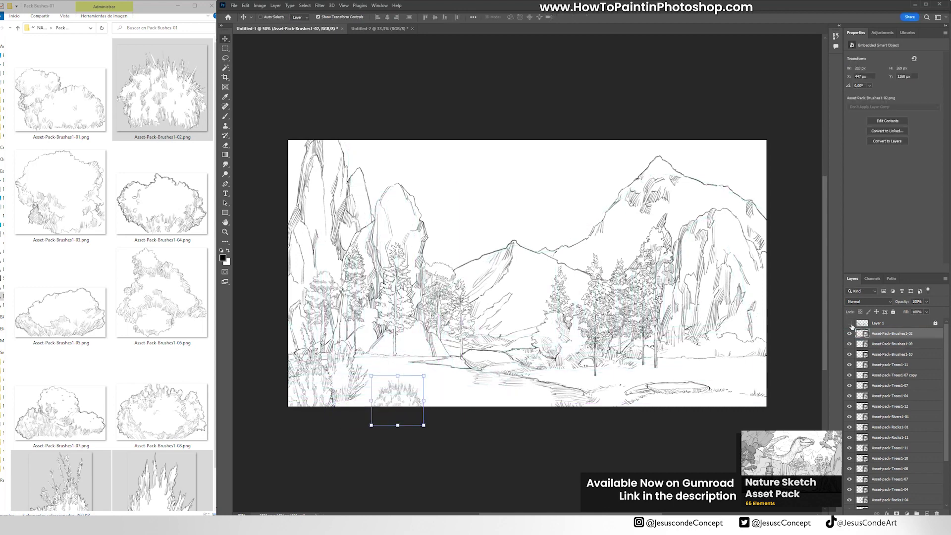
click(849, 323)
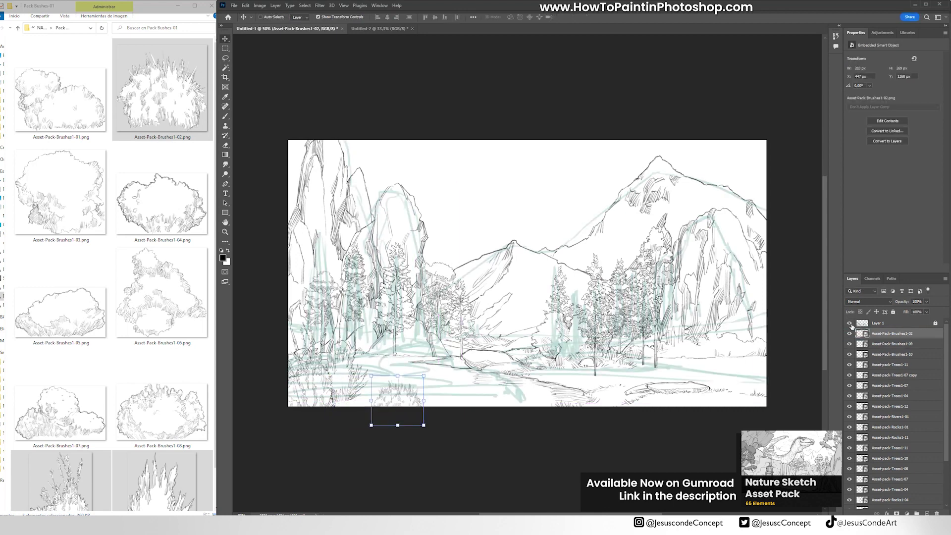
- Add a new layer above Layer 1 and fill it with solid white using the Paint Bucket
click(884, 324)
key(ctrl+shift+n)
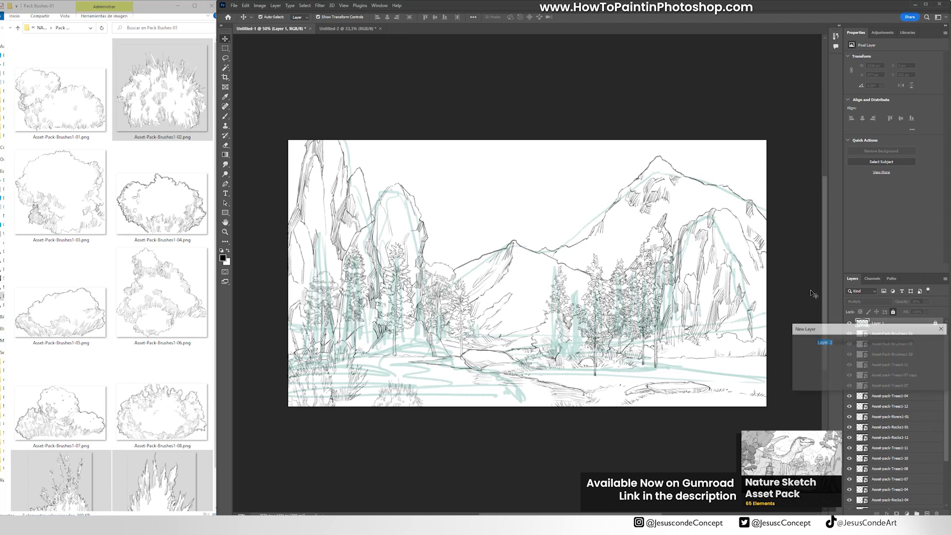
key(Return)
key(x)
key(g)
click(530, 295)
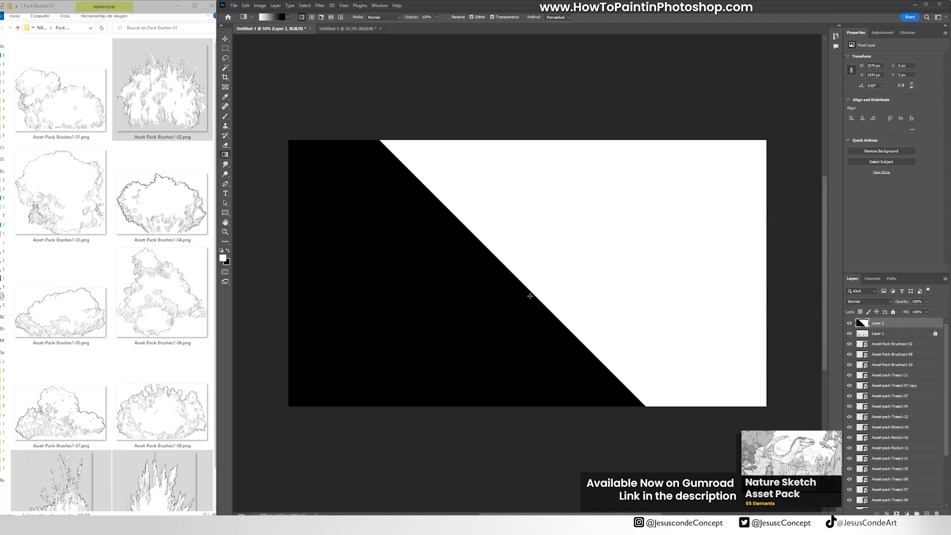
key(ctrl+z)
click(224, 156)
click(257, 163)
click(483, 287)
- Set the white layer's opacity to 30%, lock it, and add an empty layer above it
key(h)
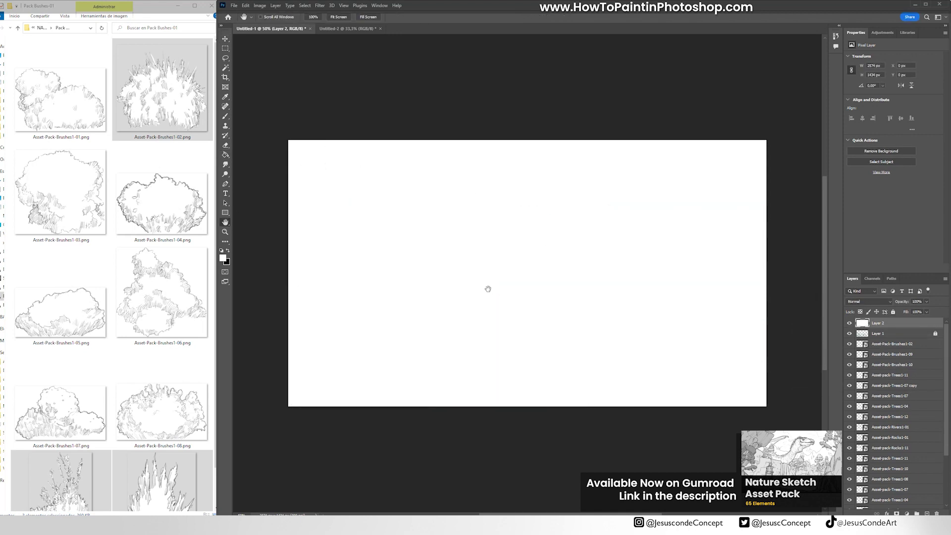
key(3)
click(893, 312)
key(ctrl+shift+alt+n)
- Try to shift the Trees1-07 tree at the inner edge of the right-hand tree group
key(z)
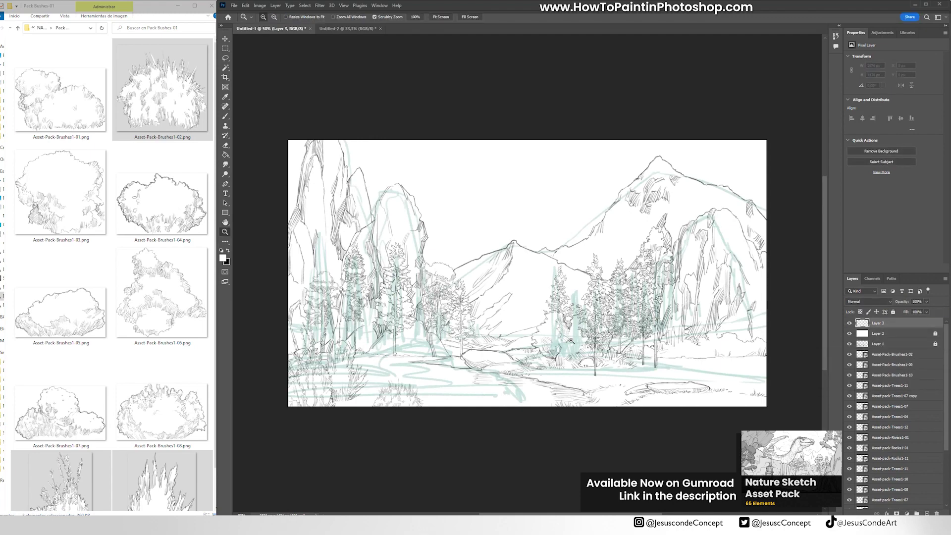
drag(570, 333, 580, 316)
key(e)
ctrl+click(580, 316)
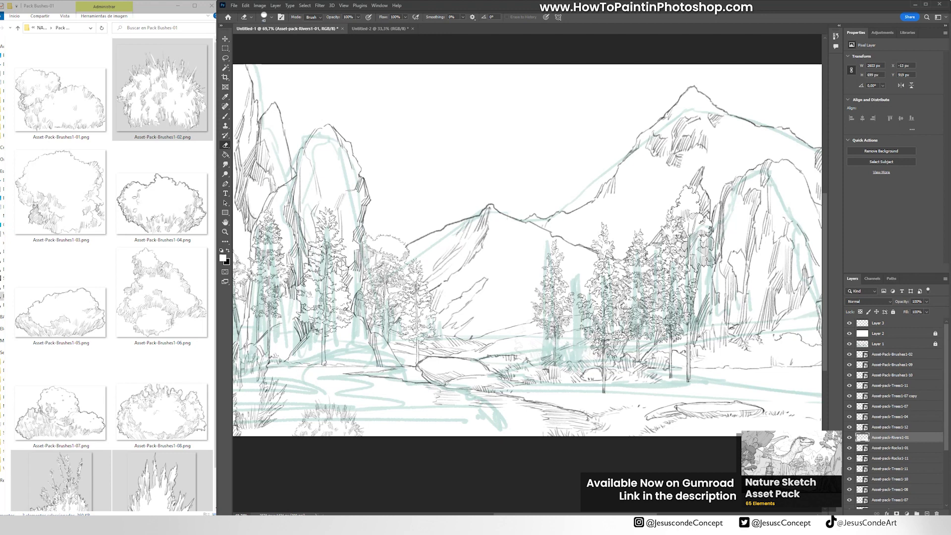
key(v)
ctrl+click(557, 292)
drag(555, 299, 590, 311)
key(ctrl+z)
key(ctrl+z)
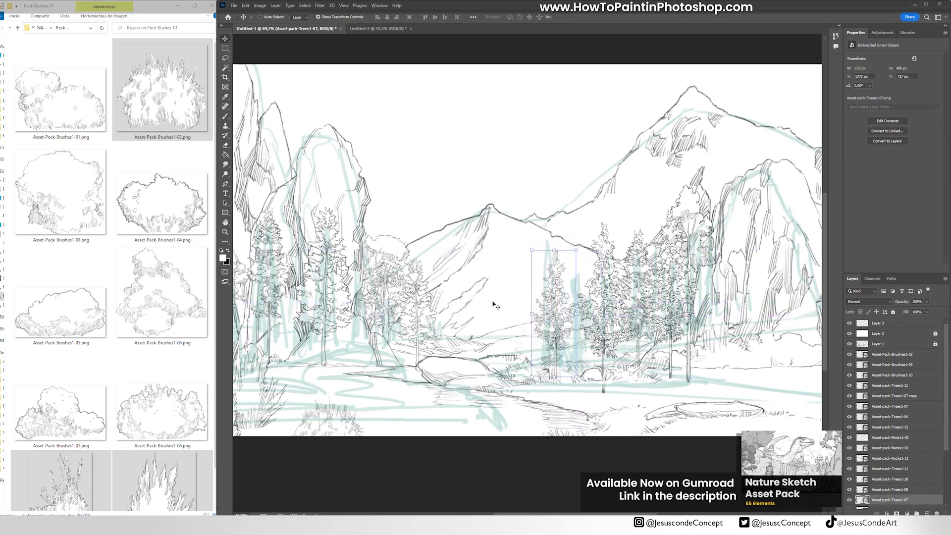
- Duplicate the small Trees1-11 tree into the right-hand tree group and erase the lower trunk end of the neighbouring Trees1-07 tree
ctrl+click(420, 302)
drag(436, 303, 601, 310)
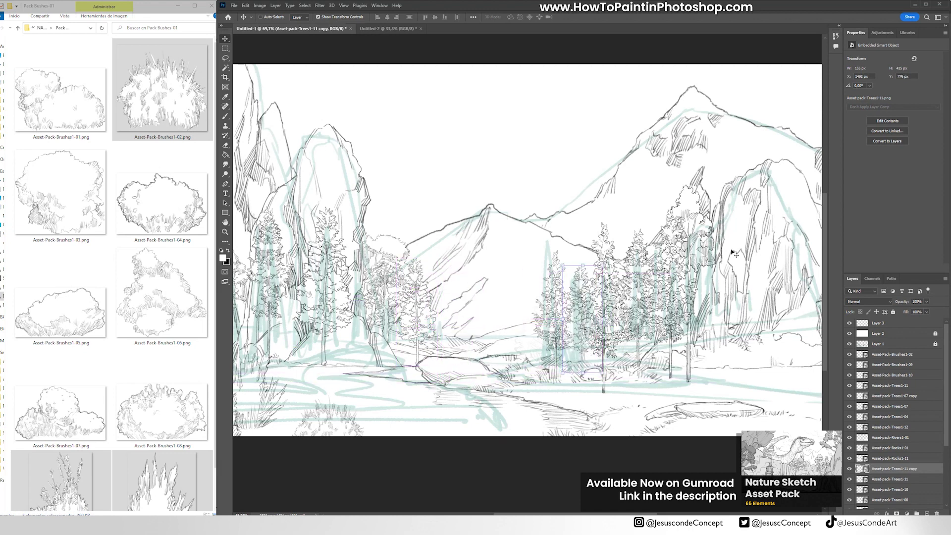
ctrl+click(603, 269)
key(e)
click(604, 386)
click(577, 203)
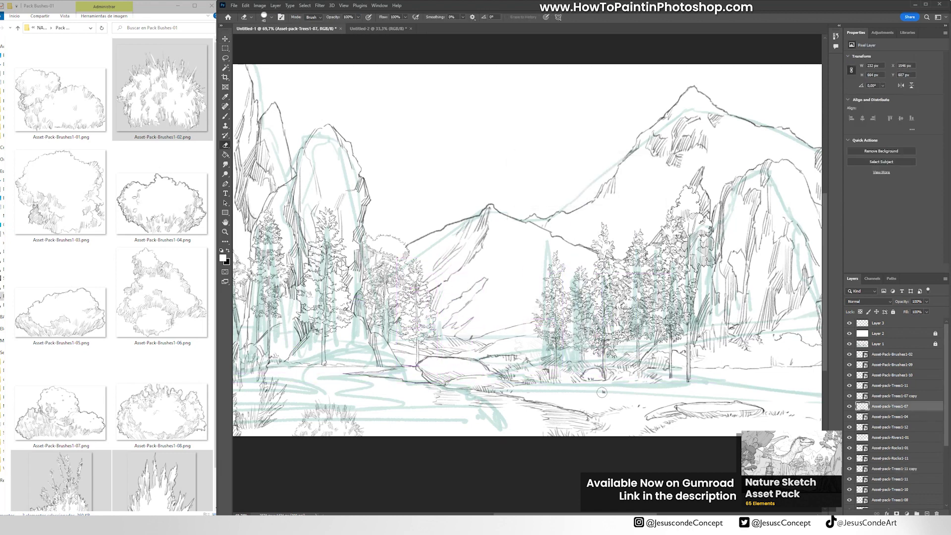
- Nudge the large Trees1-12 tree in the right-hand group and move its layer directly above Brushes1-02
key(v)
click(700, 246)
drag(700, 245, 704, 245)
drag(873, 427, 873, 355)
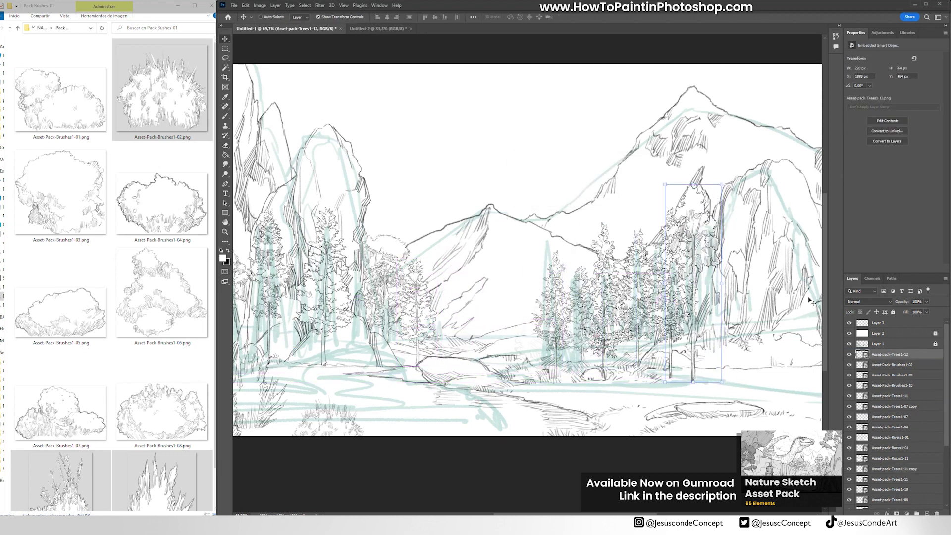
drag(710, 250, 743, 251)
key(z)
drag(743, 251, 710, 251)
alt+click(710, 251)
- Hide the Layer 1 guide sketch and add an empty layer above Trees1-12
click(864, 365)
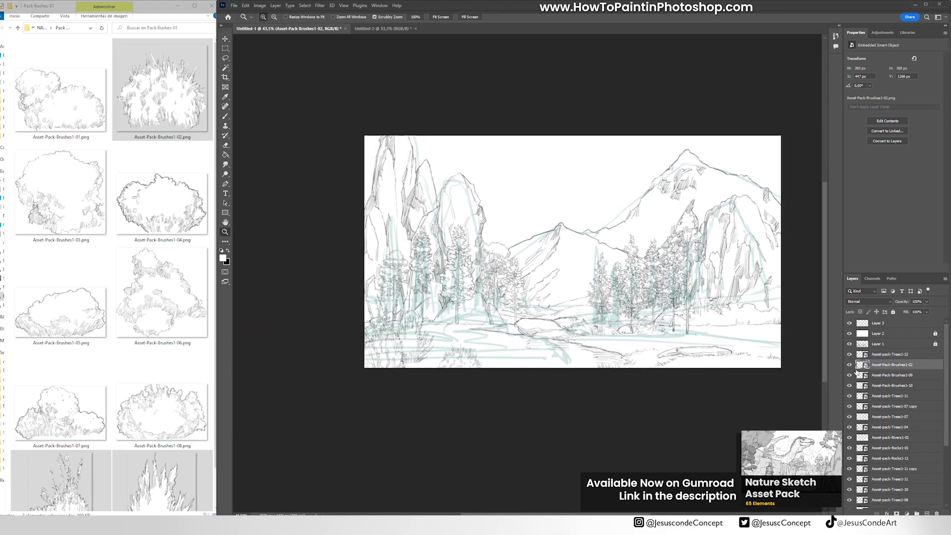
click(851, 397)
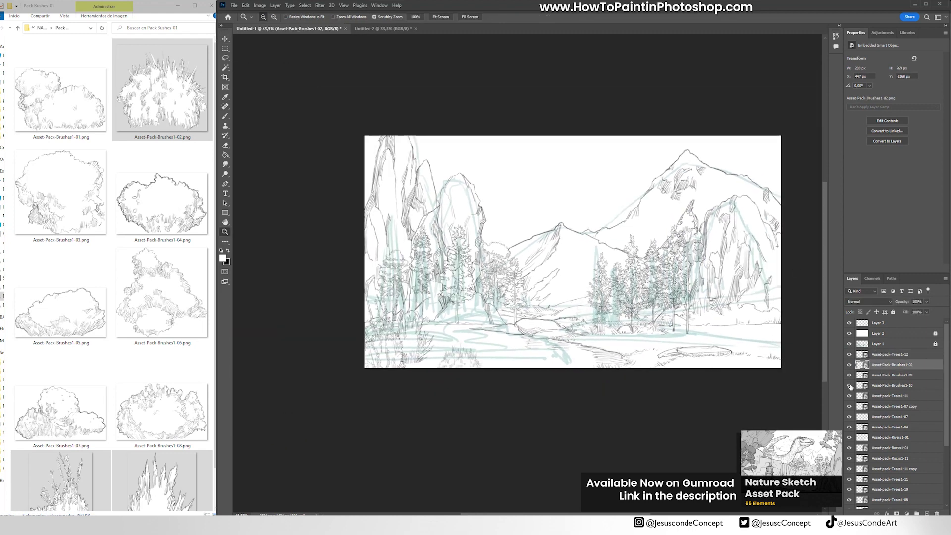
click(850, 344)
key(b)
key(ctrl+shift+alt+n)
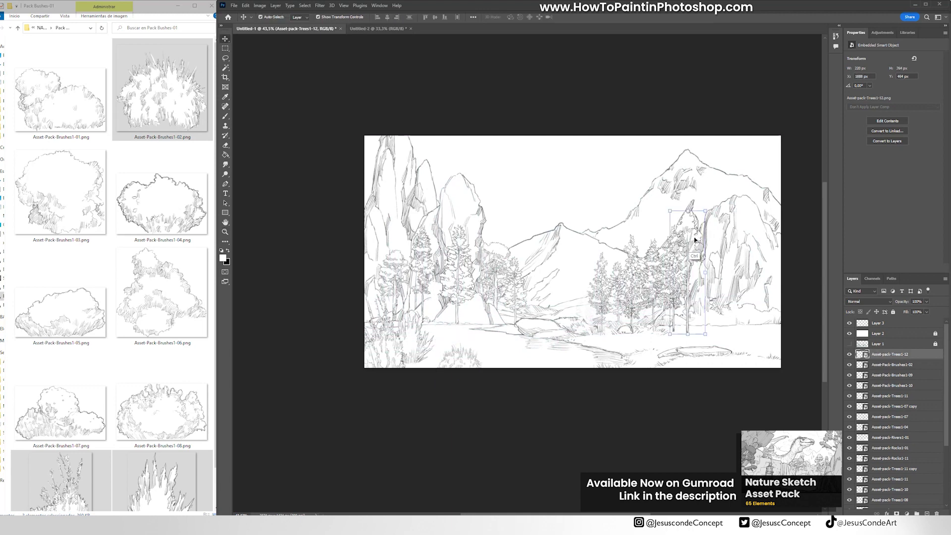
- Paint soft white haze over the right-hand trees with an enlarged pressure-opacity soft round brush, and move Layer 4 below Trees1-11
click(272, 18)
drag(333, 249, 331, 144)
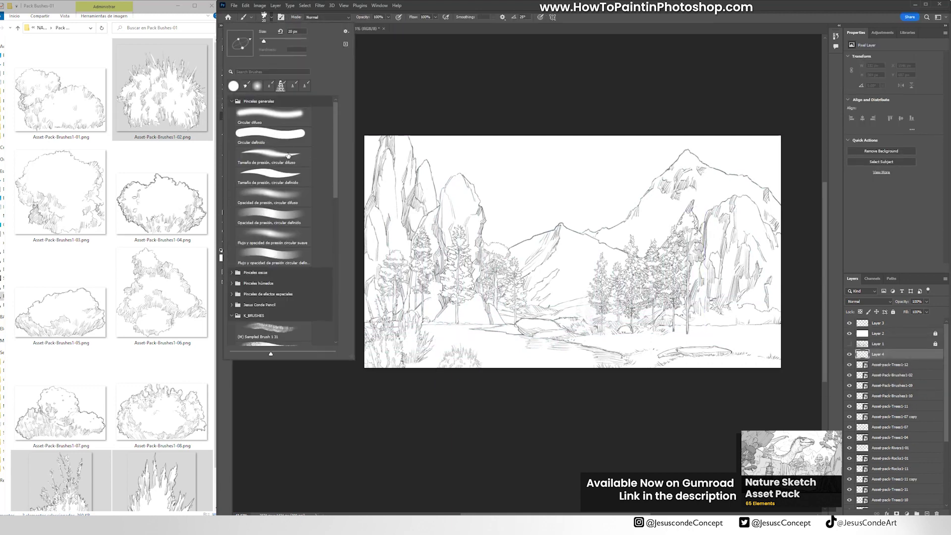
click(279, 195)
click(646, 30)
key(])
key(])
key(])
key(])
key(])
drag(669, 306, 623, 310)
drag(900, 353, 892, 402)
mouse_move(892, 396)
mouse_down()
mouse_move(893, 444)
mouse_move(890, 401)
mouse_up()
- Duplicate the haze layer over the left-hand trees at 50% opacity and move the copy below Trees1-11 copy
key(v)
mouse_move(650, 315)
mouse_down()
mouse_move(694, 322)
mouse_move(702, 297)
mouse_move(711, 297)
mouse_move(477, 291)
mouse_up()
key(7)
key(5)
drag(457, 254, 445, 234)
drag(902, 409, 912, 493)
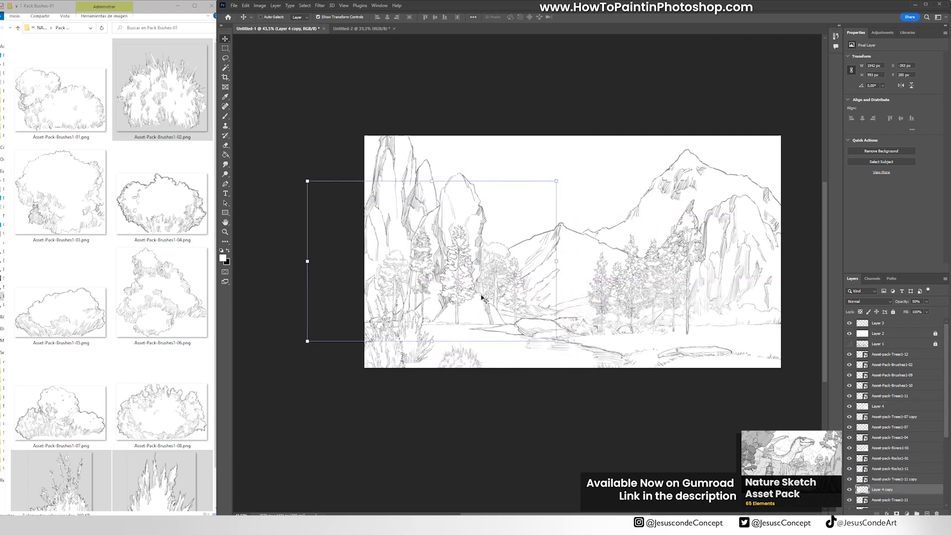
drag(483, 297, 479, 301)
- Activate Layer 3, show the Layer 1 guide sketch again, and make black the foreground color
click(884, 323)
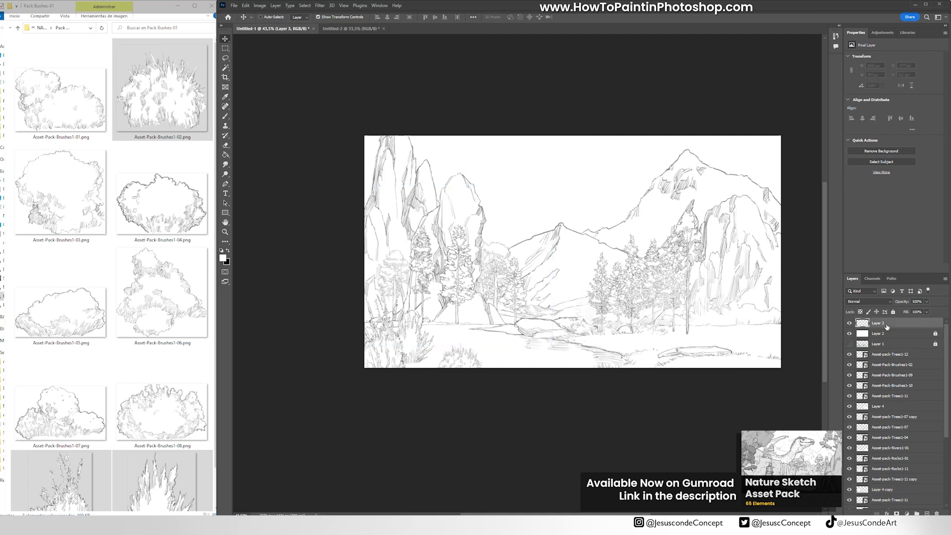
click(850, 344)
key(x)
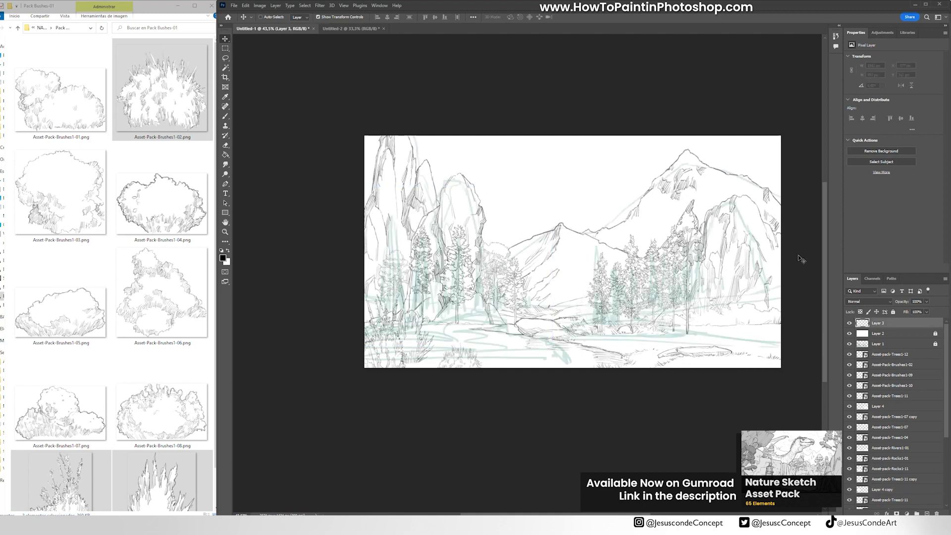
key(ctrl+space)
mouse_move(741, 206)
mouse_down()
mouse_move(778, 205)
mouse_move(700, 213)
mouse_up()
- Choose the pencil 700 brush and reduce it to a fine line size
key(b)
click(271, 17)
drag(335, 188, 293, 333)
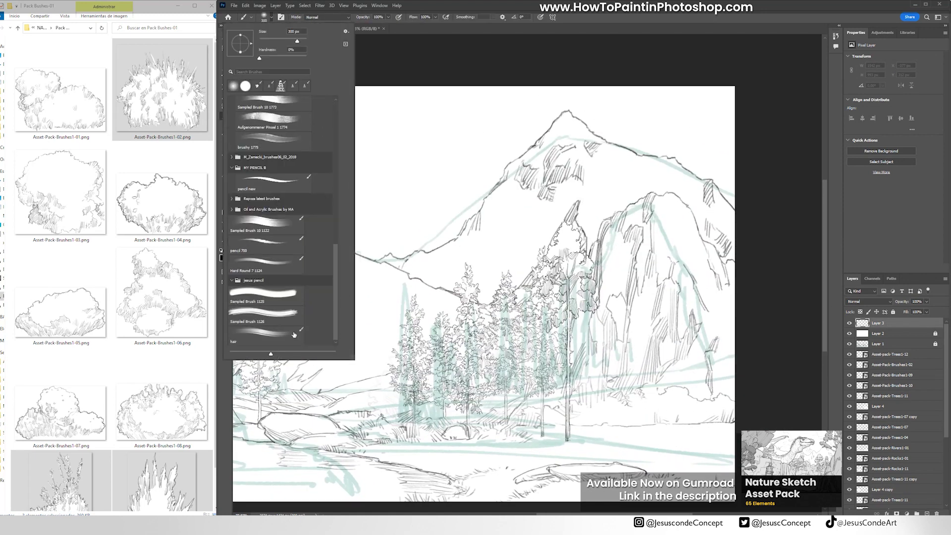
click(276, 251)
key(Return)
key([)
key([)
key([)
key([)
key([)
key([)
key([)
key([)
key([)
key([)
key([)
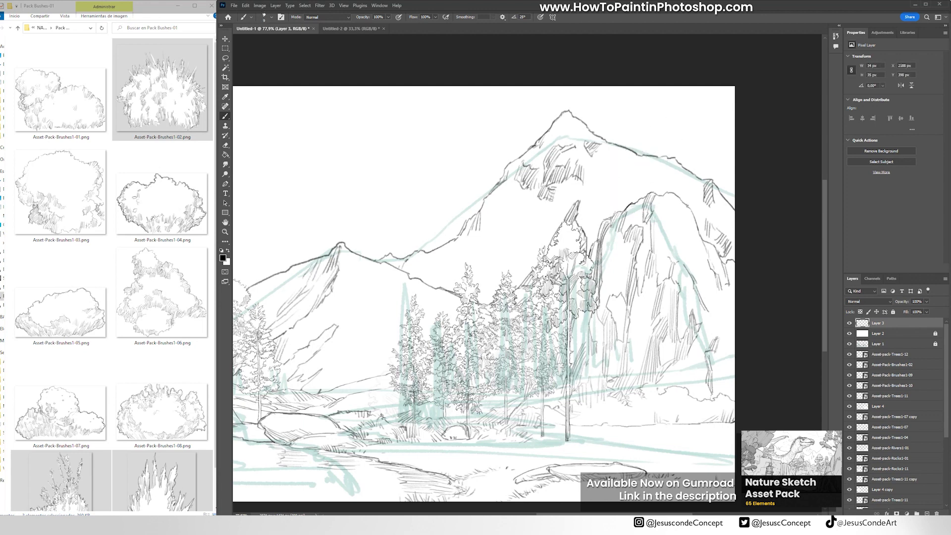
- Trace the domed right cliff's top contour and shaded inner edge with dark pencil strokes, starting on the adjacent tree's crown
mouse_move(651, 194)
mouse_down()
mouse_move(672, 192)
mouse_move(717, 252)
mouse_up()
mouse_move(623, 210)
mouse_down()
mouse_move(597, 228)
mouse_move(595, 254)
mouse_up()
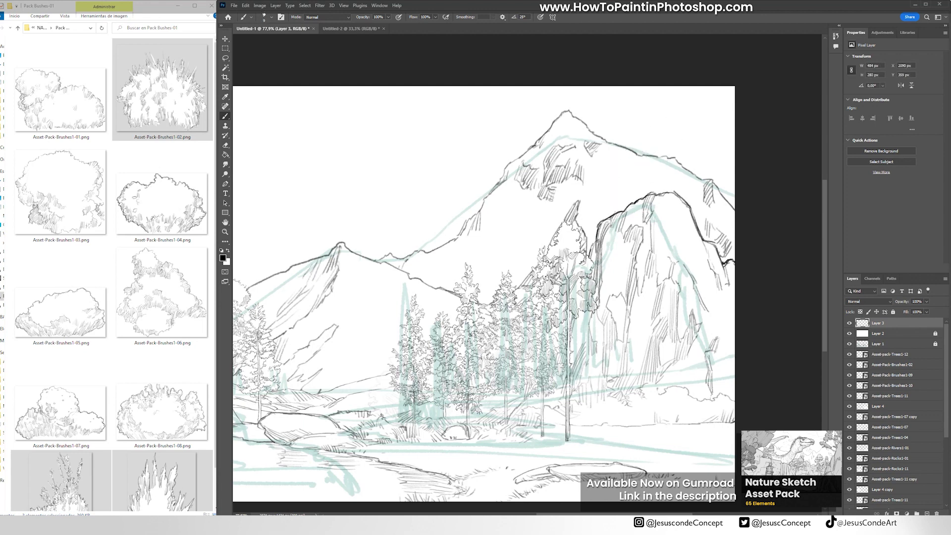
drag(591, 309, 579, 374)
drag(585, 340, 571, 386)
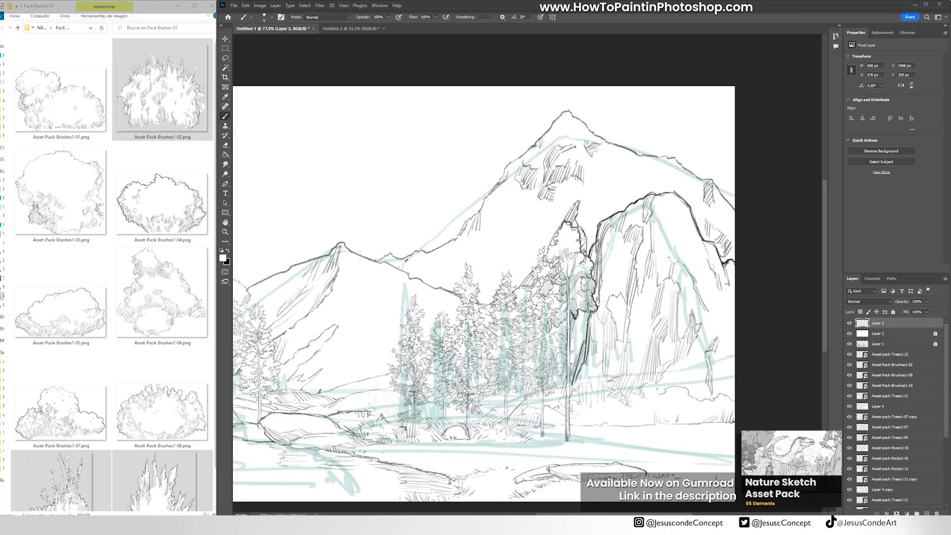
- Cover the rock spire behind the large right tree with white and outline the rest of its crown and trunk in black
drag(570, 214, 586, 235)
key(x)
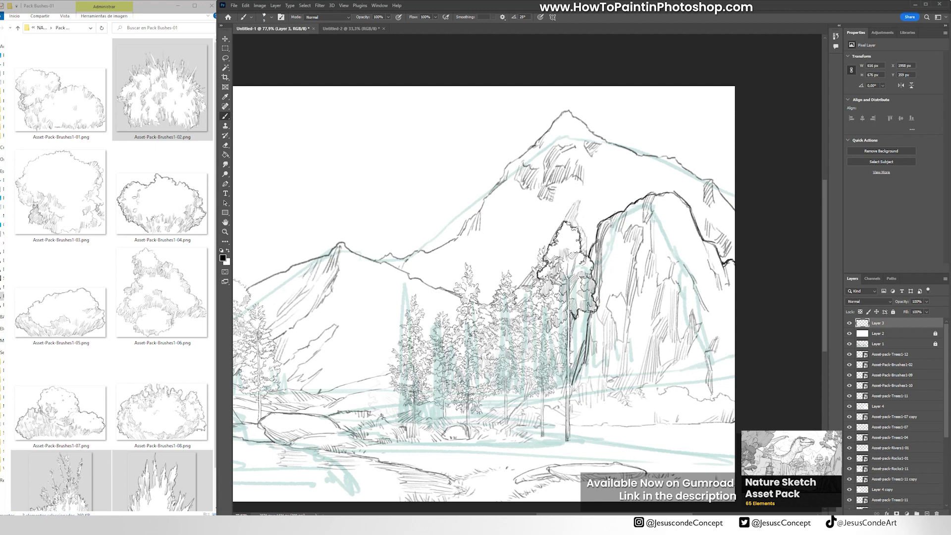
drag(564, 320, 567, 386)
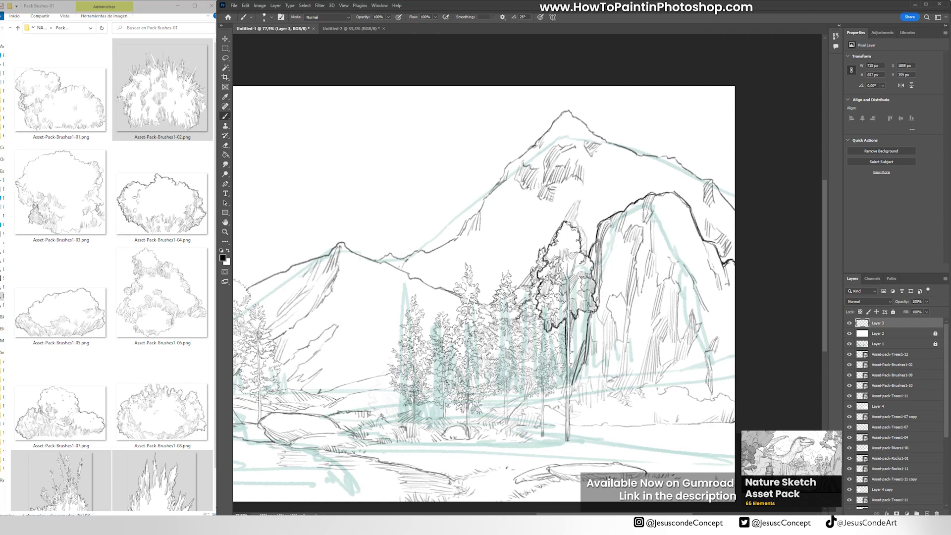
- Outline the left rock pillars and the tall pine in front of the rounded pillar with black strokes
drag(543, 245, 818, 203)
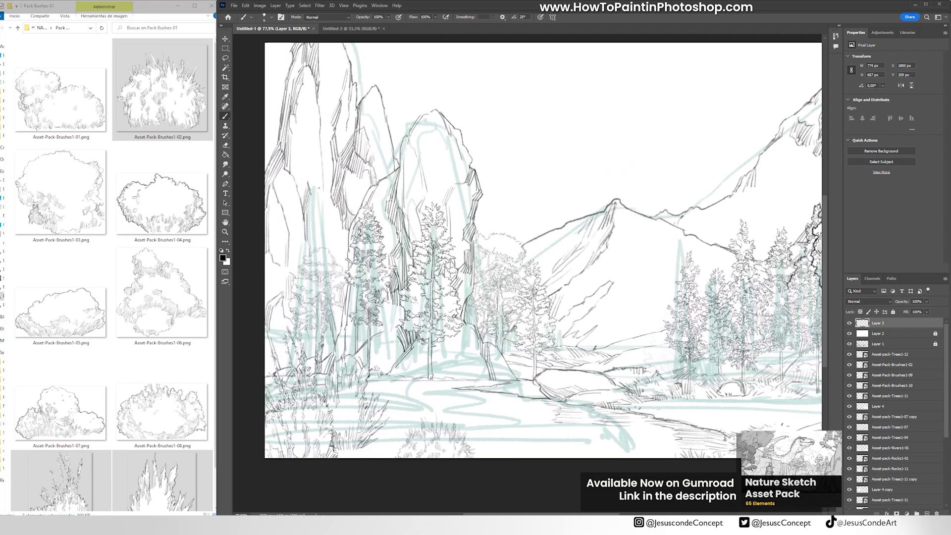
mouse_move(343, 44)
mouse_down()
mouse_move(354, 88)
mouse_move(381, 93)
mouse_move(389, 130)
mouse_up()
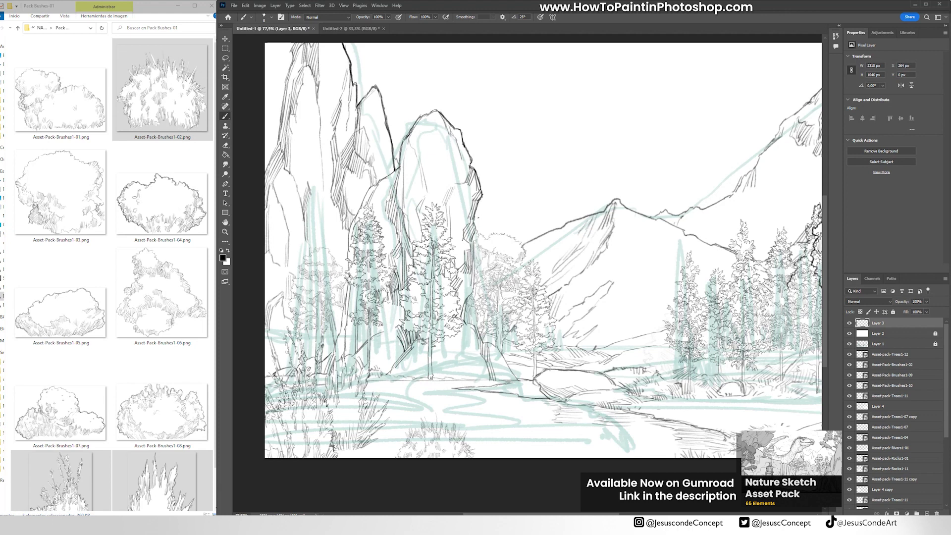
mouse_move(473, 243)
mouse_down()
mouse_move(475, 296)
mouse_move(464, 326)
mouse_up()
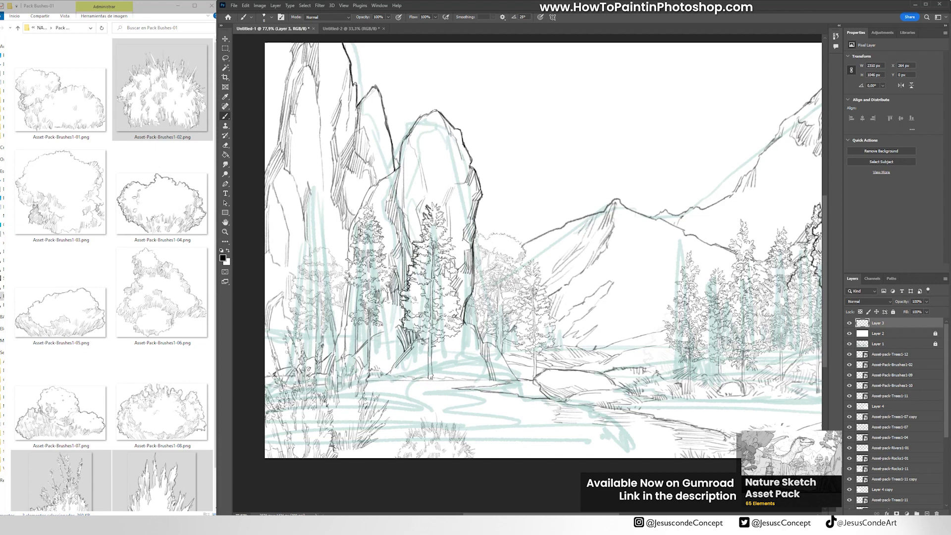
mouse_move(426, 342)
mouse_down()
mouse_move(428, 368)
mouse_move(429, 355)
mouse_up()
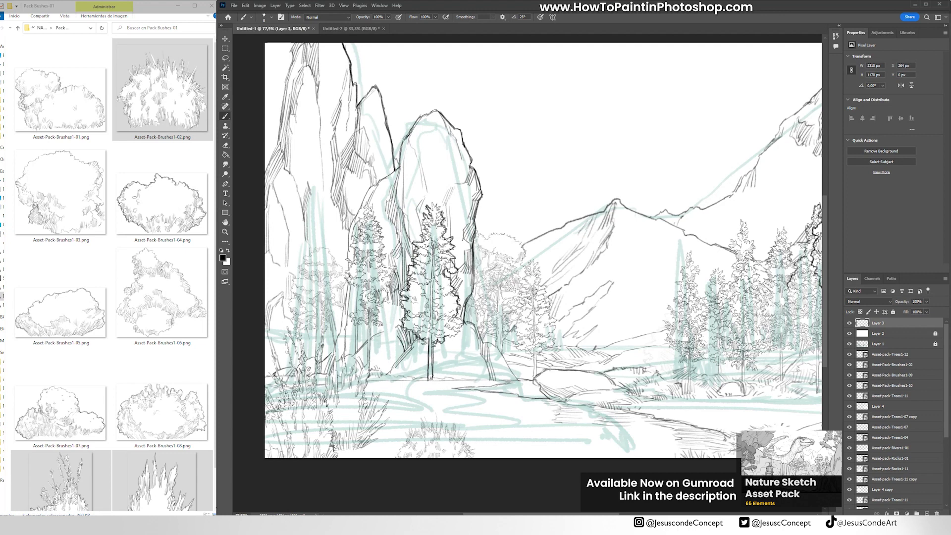
- Trace the rock slope below the pillar, the central boulder and the near river bank in black
drag(475, 324, 519, 384)
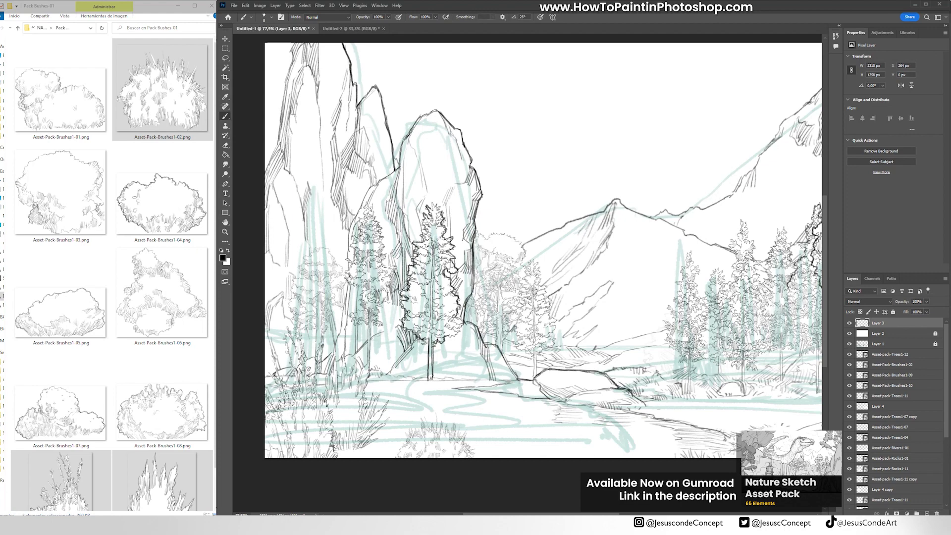
drag(621, 407, 659, 418)
drag(572, 405, 629, 435)
mouse_move(625, 430)
mouse_down()
mouse_move(455, 360)
mouse_move(462, 386)
mouse_up()
drag(436, 359, 473, 389)
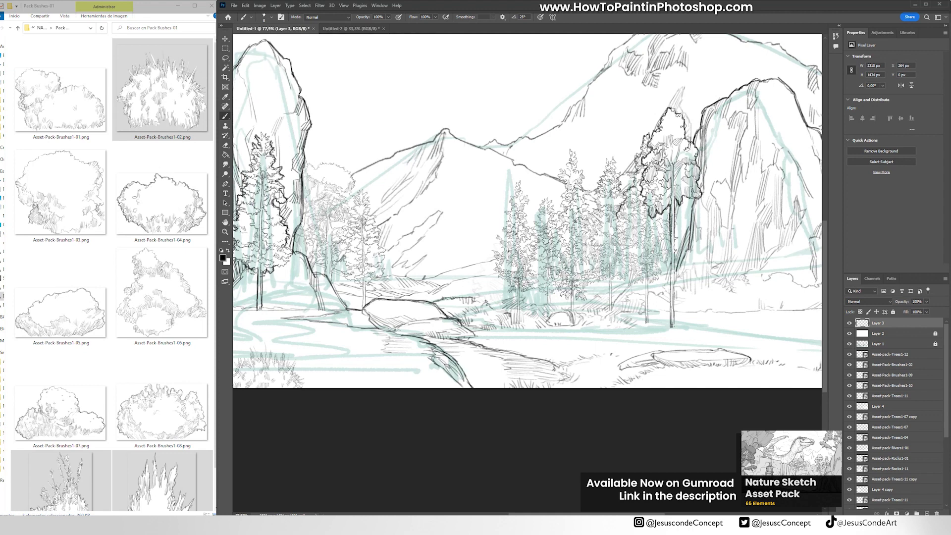
- Draw the river's bank line from the boulder across to the right edge of the scene
drag(546, 314, 469, 259)
drag(410, 282, 590, 298)
drag(482, 283, 622, 291)
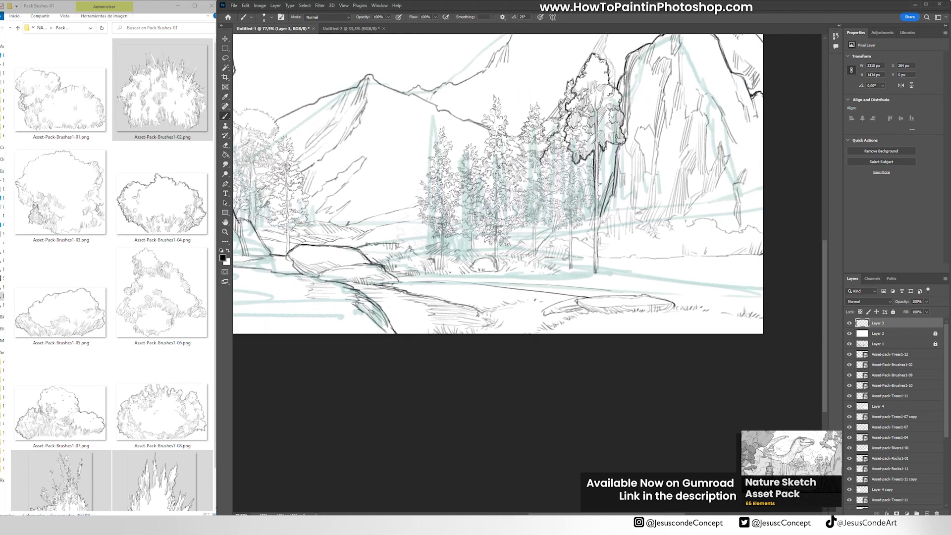
drag(450, 273, 625, 276)
drag(633, 278, 762, 287)
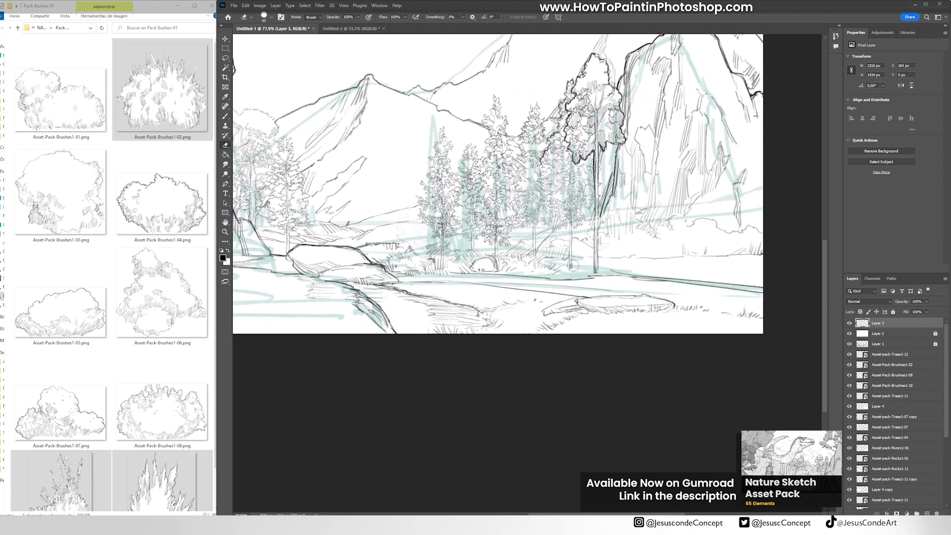
- Cover the base of the large right tree with white and sketch a low bush there
key(x)
drag(569, 257, 604, 269)
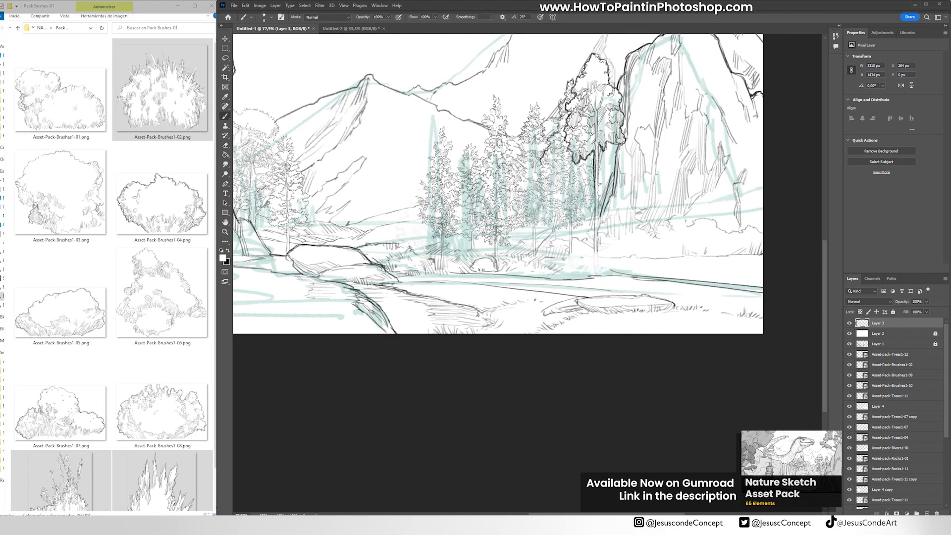
key(x)
key(x)
- Add dark line work to the bank beside the boulder, the tall left pine and the small trees' trunks
drag(424, 200, 568, 194)
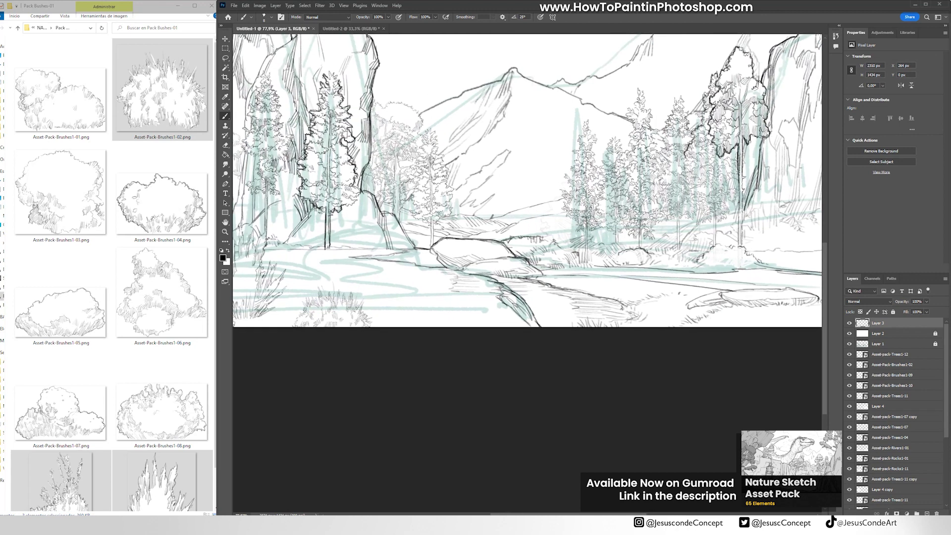
drag(534, 237, 572, 228)
drag(432, 223, 431, 247)
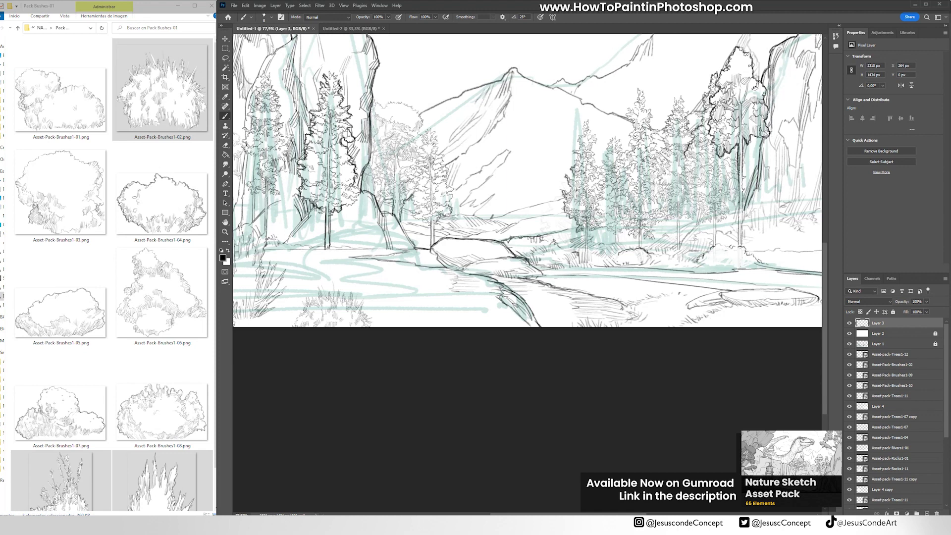
- Hide the Layer 1 guide sketch and lower Layer 3's opacity to 80% with the whole scene in view
key(z)
drag(474, 161, 431, 161)
click(850, 343)
scroll(622, 150, up, 2)
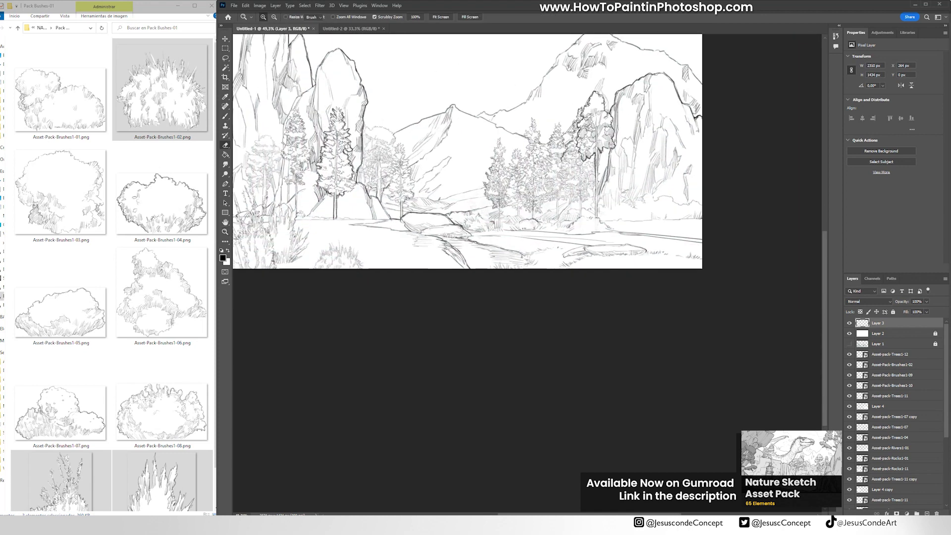
key(e)
key(space)
drag(581, 96, 621, 151)
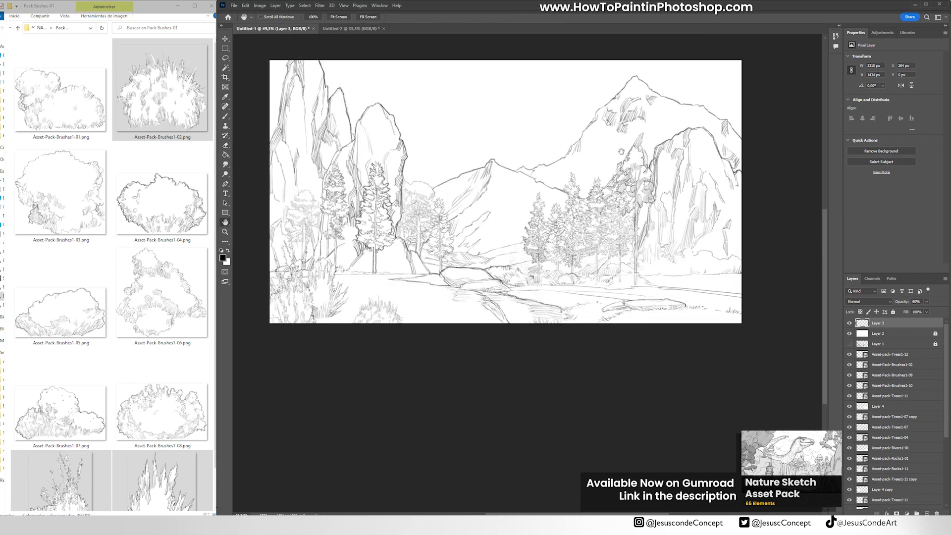
- Create a new layer and darken the outlines and blades of the foreground bushes in the scene's lower-left corner
key(ctrl+shift+n)
key(Return)
key(z)
mouse_move(325, 174)
mouse_down()
mouse_move(339, 174)
mouse_move(324, 179)
mouse_up()
key(b)
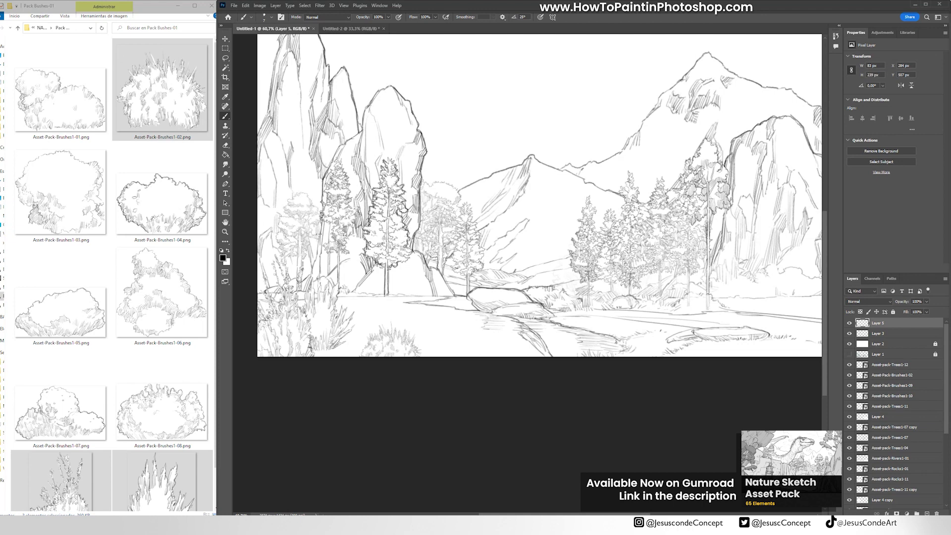
mouse_move(319, 234)
mouse_down()
mouse_move(304, 282)
mouse_move(291, 284)
mouse_up()
key(space)
mouse_move(291, 284)
mouse_down()
mouse_move(339, 271)
mouse_move(306, 279)
mouse_move(328, 299)
mouse_move(328, 288)
mouse_up()
drag(341, 270, 316, 301)
mouse_move(319, 291)
mouse_down()
mouse_move(308, 307)
mouse_move(389, 323)
mouse_up()
drag(399, 300, 391, 312)
drag(387, 272, 381, 297)
drag(382, 270, 364, 283)
drag(365, 270, 347, 293)
key(z)
drag(480, 261, 465, 236)
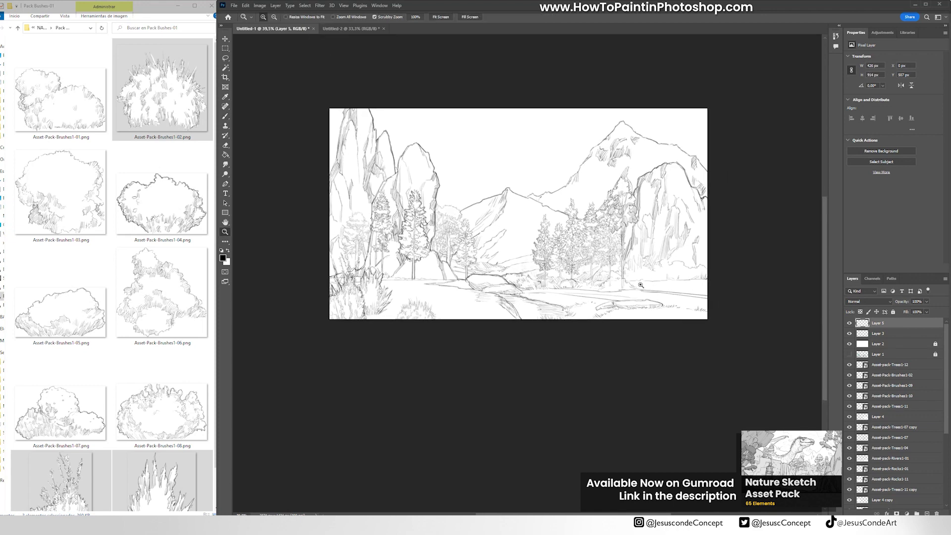
- Sketch a low bush on the near riverbank beside the flat rock and touch up the base of the large right tree
drag(592, 309, 614, 304)
key(b)
key(x)
scroll(627, 311, right, 5)
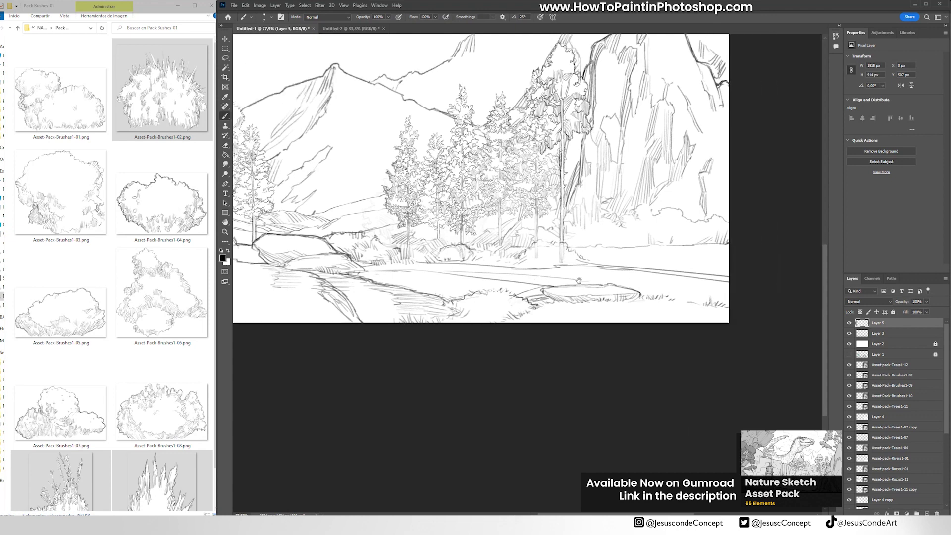
drag(571, 258, 541, 259)
key(z)
drag(638, 278, 592, 261)
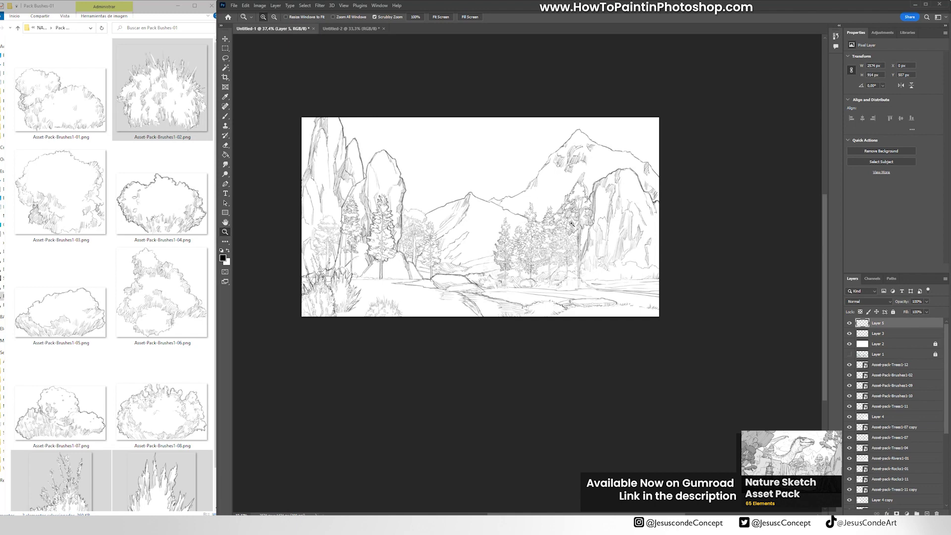
- Duplicate the small Asset-pack-Trees1-07 tree several times and line up the copies along the foot of the right cliff
drag(535, 269, 569, 277)
key(b)
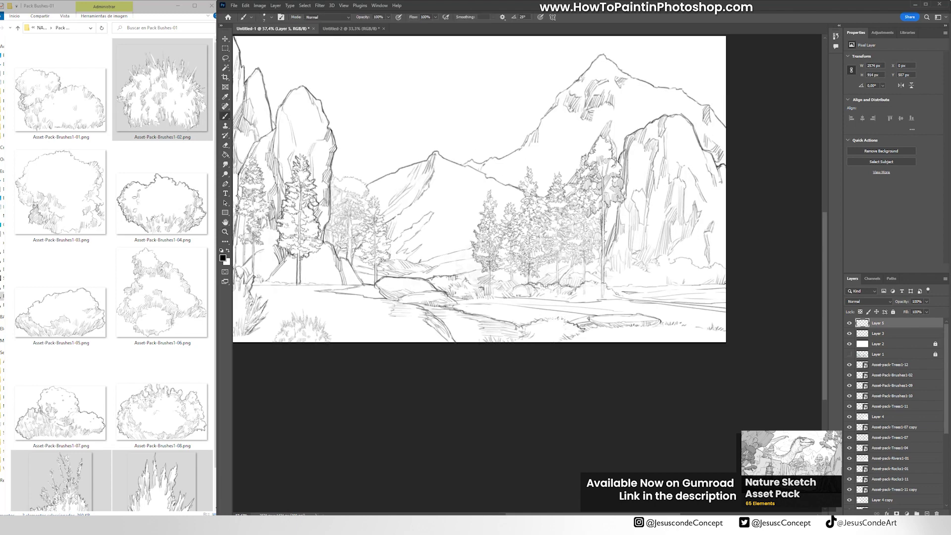
key(v)
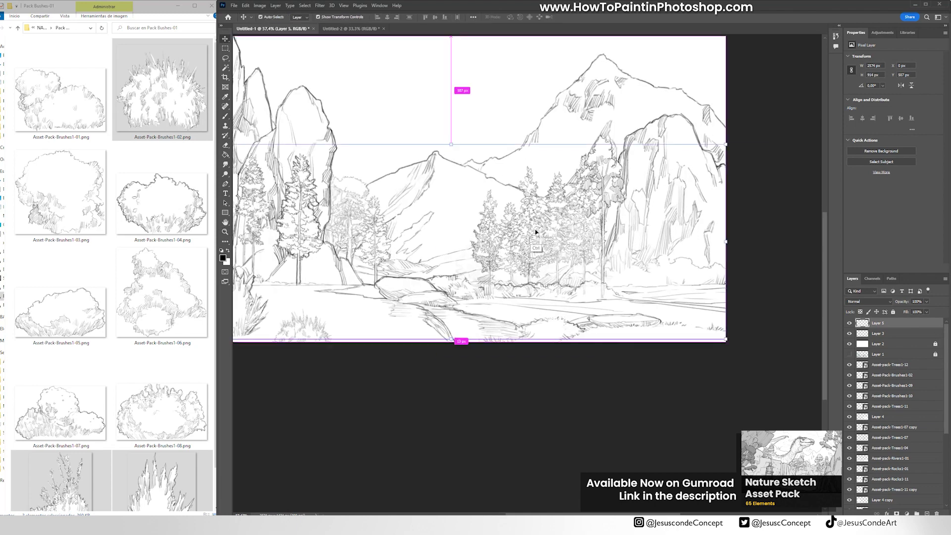
ctrl+click(535, 237)
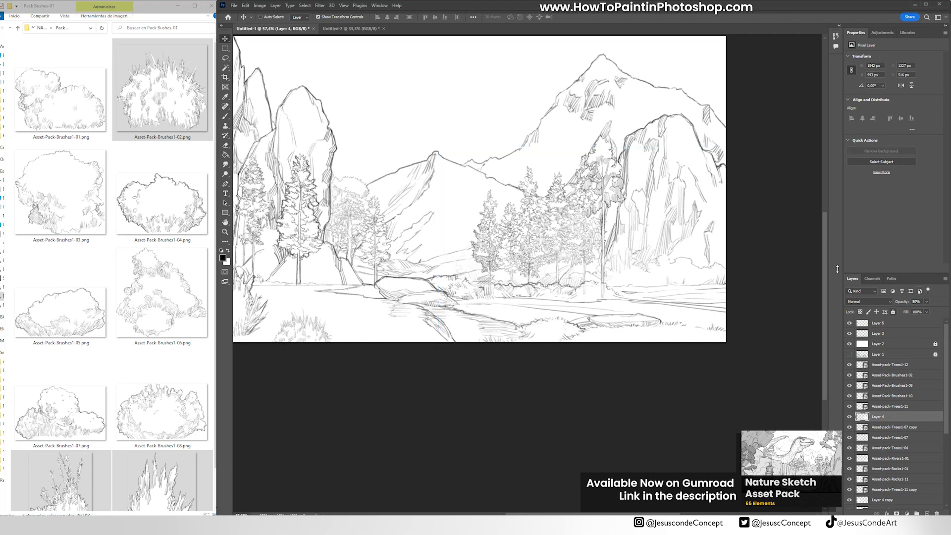
ctrl+click(534, 241)
drag(538, 236, 694, 266)
drag(694, 266, 720, 256)
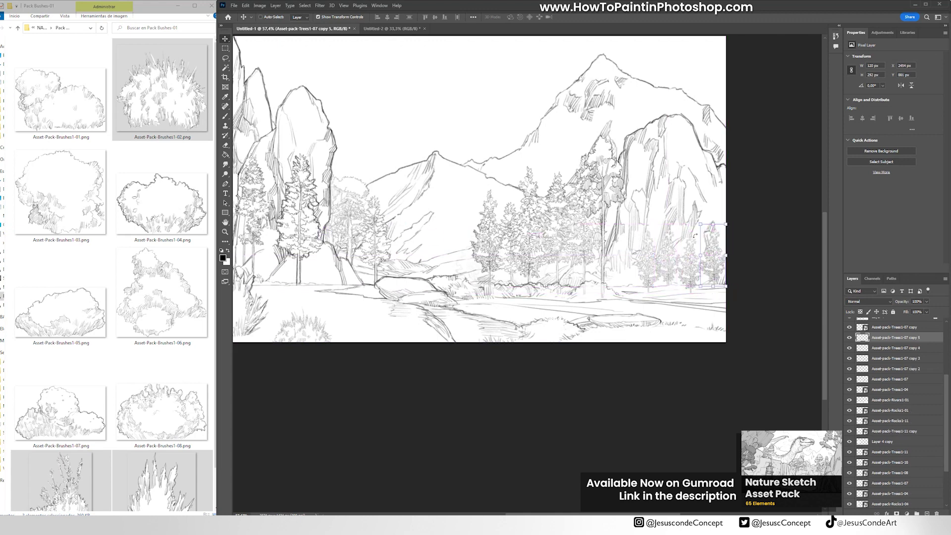
- Add a new layer above the copied trees and sketch dark strokes over the small trees by the right cliff
key(b)
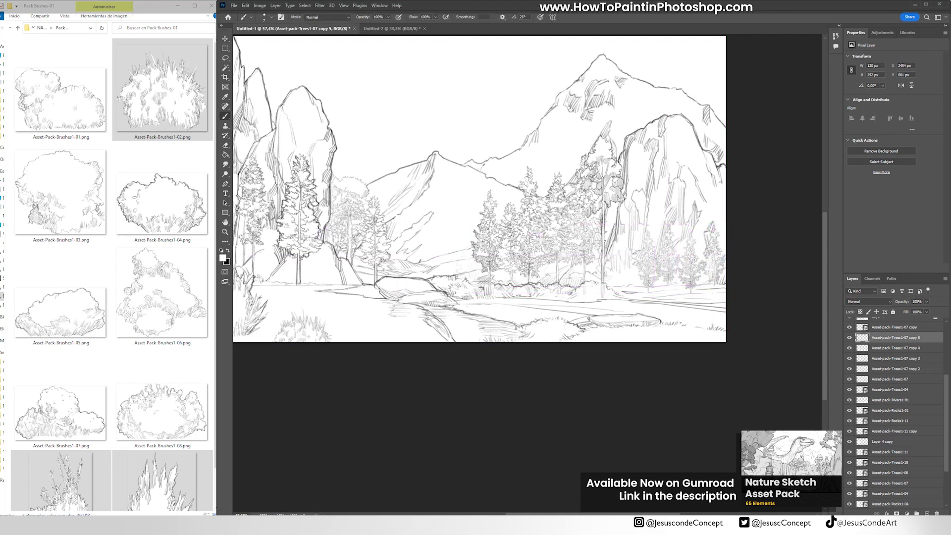
scroll(675, 290, up, 2)
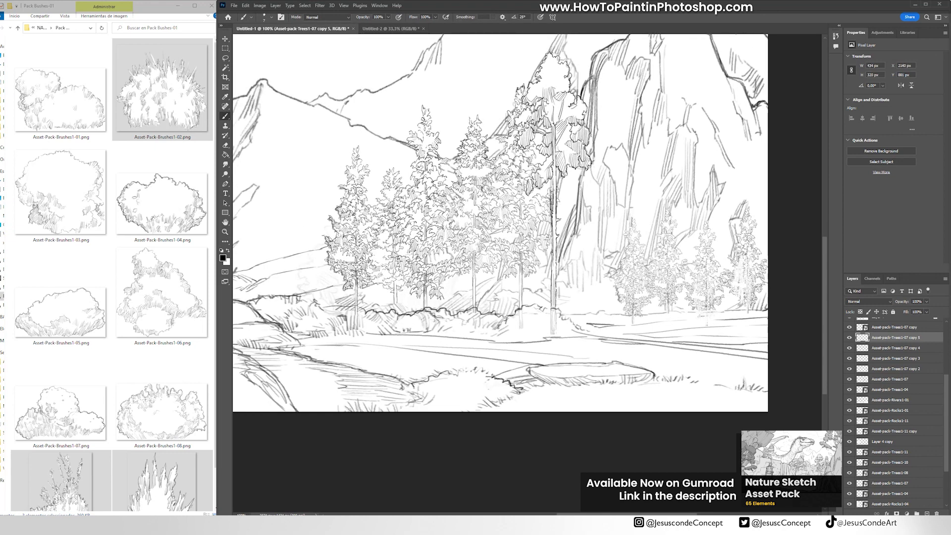
key(ctrl+shift+alt+n)
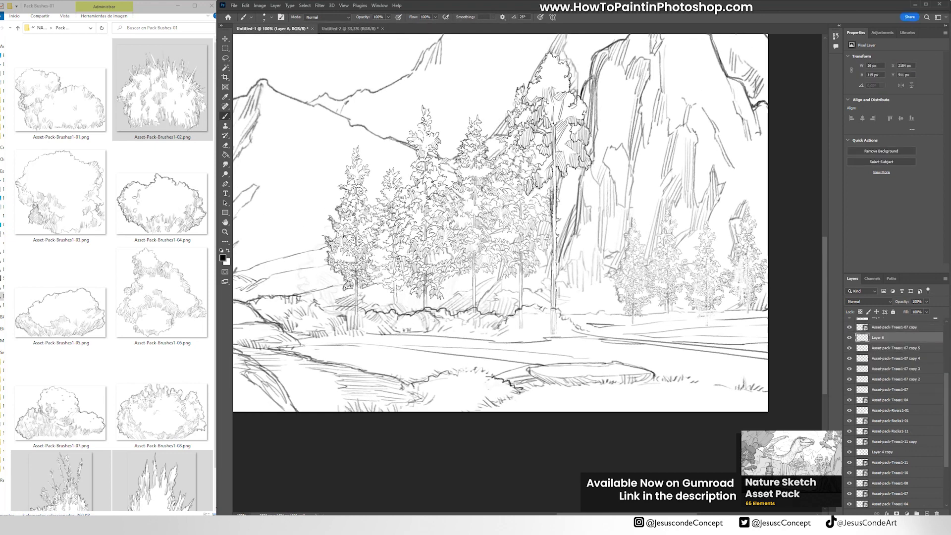
mouse_move(668, 209)
mouse_down()
mouse_move(661, 233)
mouse_move(684, 269)
mouse_up()
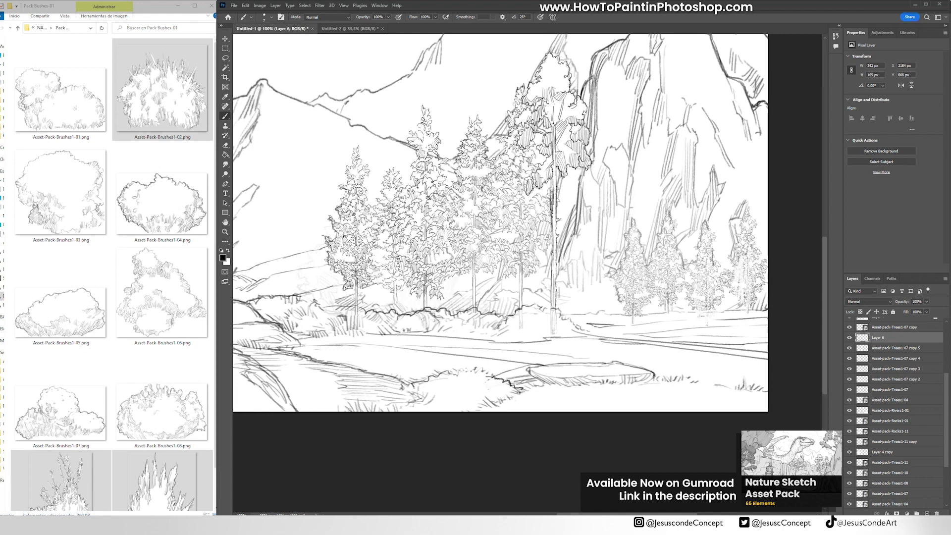
drag(728, 229, 659, 230)
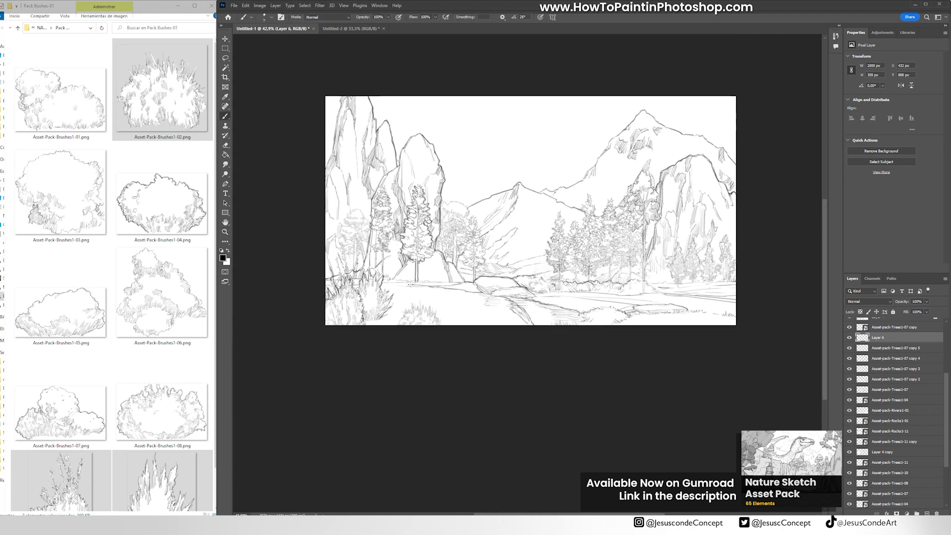
- Reinforce the ground line of the left bank between the tall pine and the boulder
scroll(448, 292, up, 3)
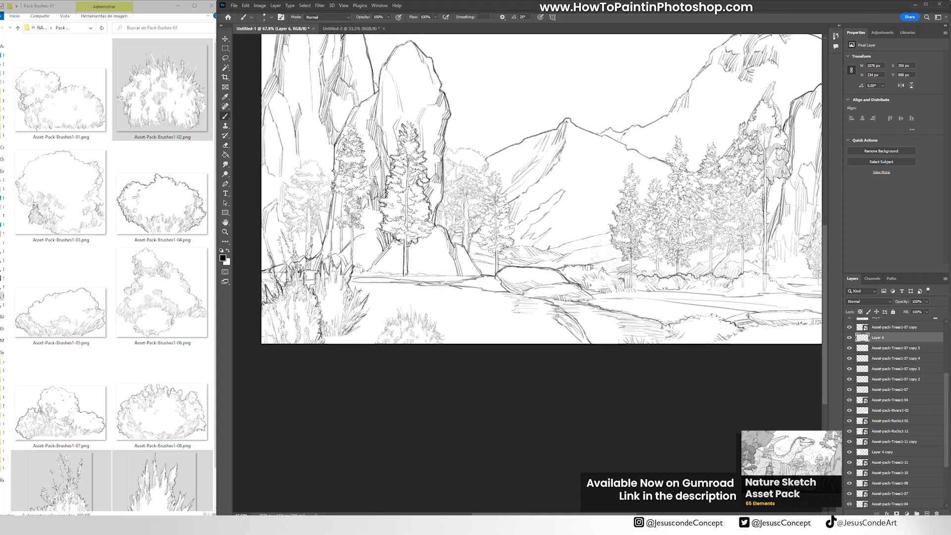
mouse_move(490, 278)
mouse_down()
mouse_move(466, 277)
mouse_move(488, 277)
mouse_up()
drag(671, 192, 632, 212)
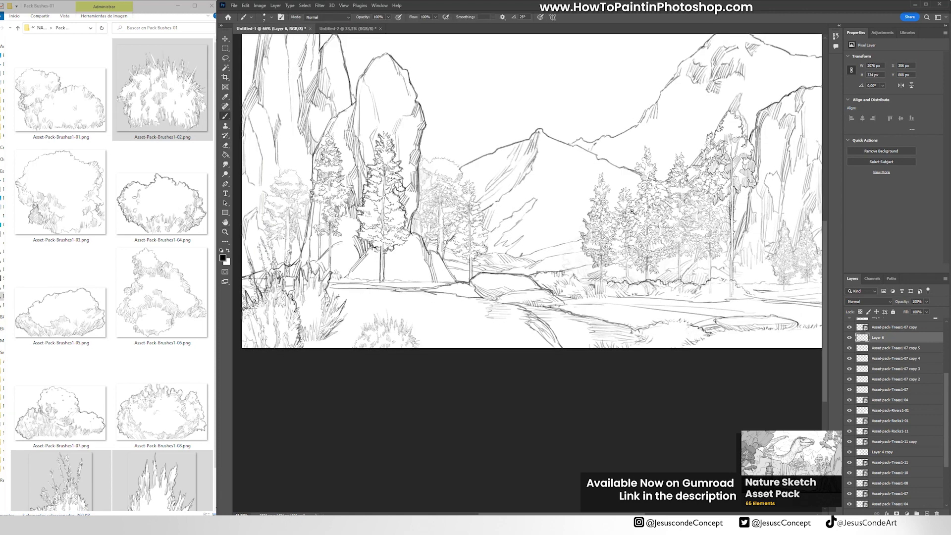
- Lower the opacity of Layer 7, which holds the sky's cloud sketch, to 50%
scroll(625, 207, down, 3)
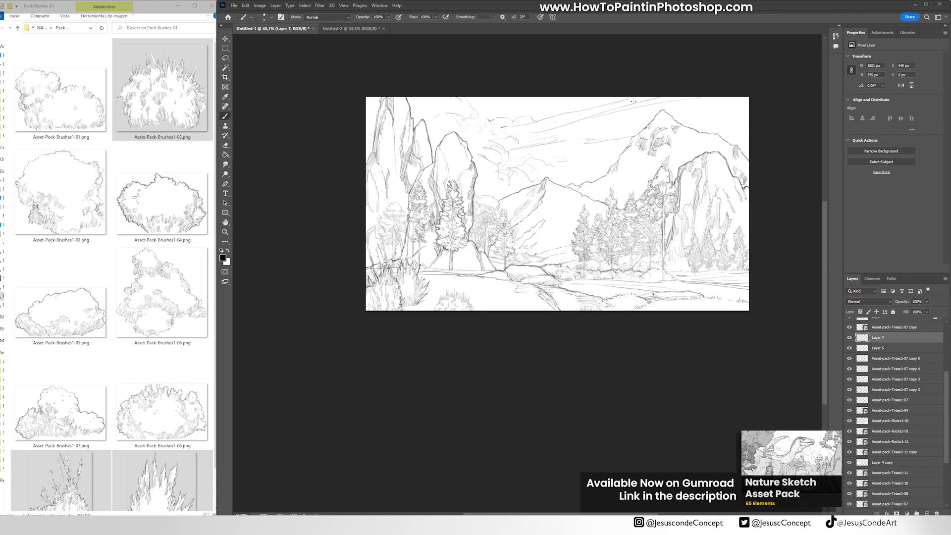
key(h)
key(5)
drag(609, 122, 485, 201)
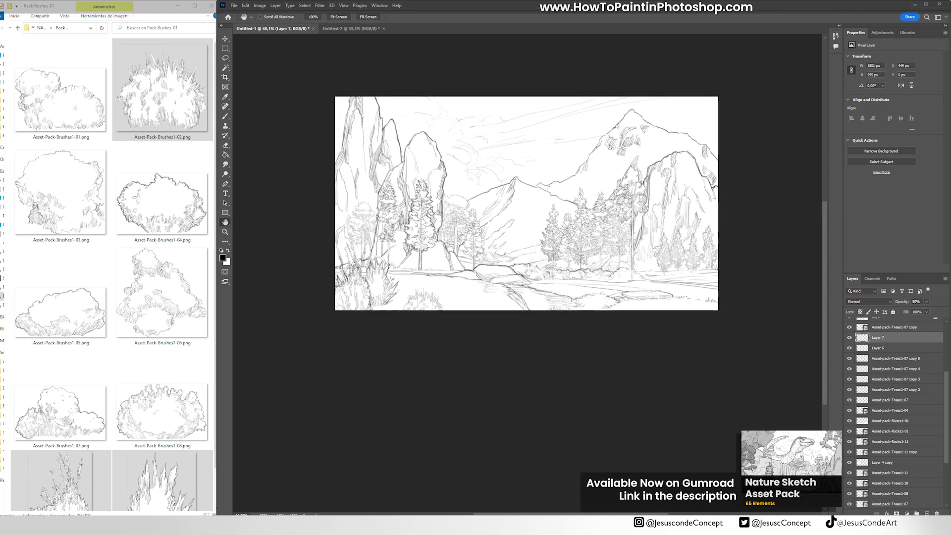
- Create a new layer for white touch-ups around the left pine's base and move it directly above Layer 3
key(b)
key(ctrl+shift+alt+n)
key(x)
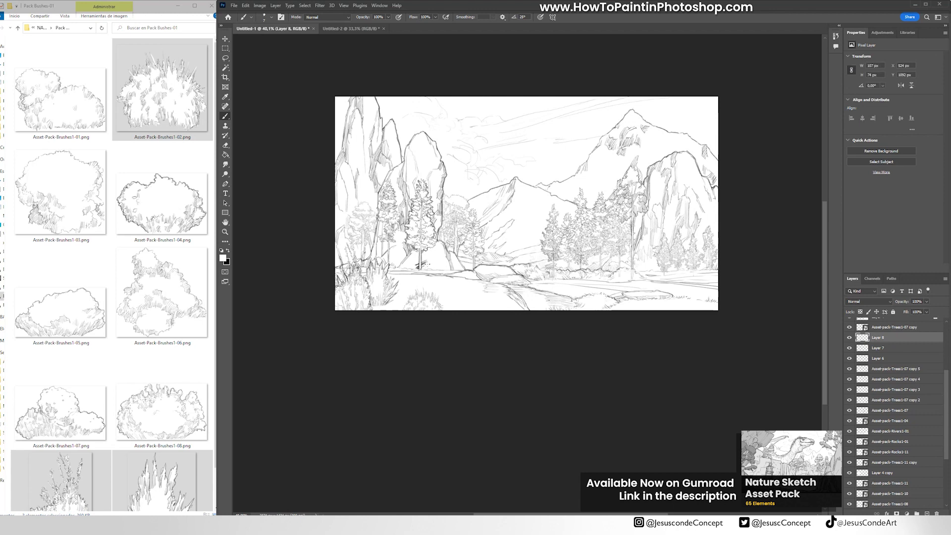
mouse_move(917, 339)
mouse_down()
mouse_move(924, 310)
mouse_move(912, 349)
mouse_move(912, 330)
mouse_up()
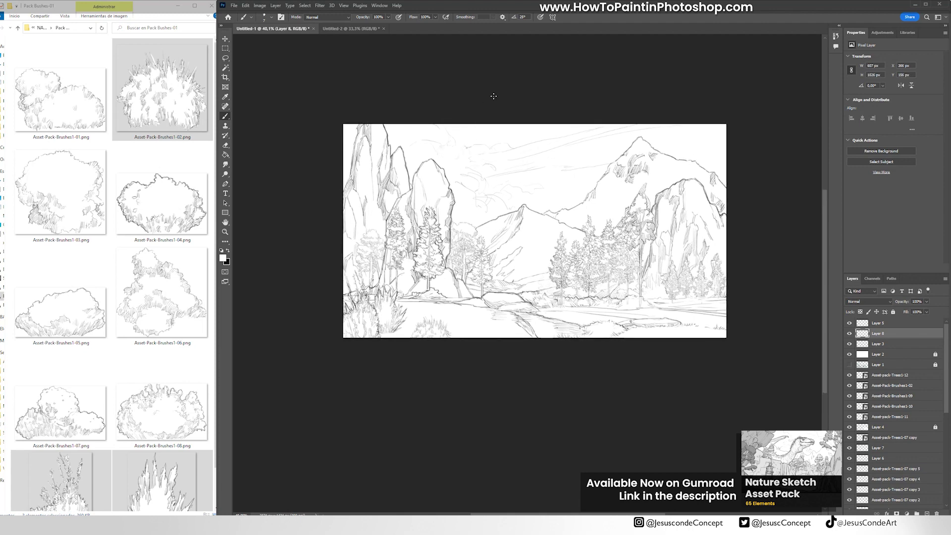
- Switch to the Untitled-2 document and rough in the cave ceiling with long vertical strokes along its upper part
key(ctrl+Tab)
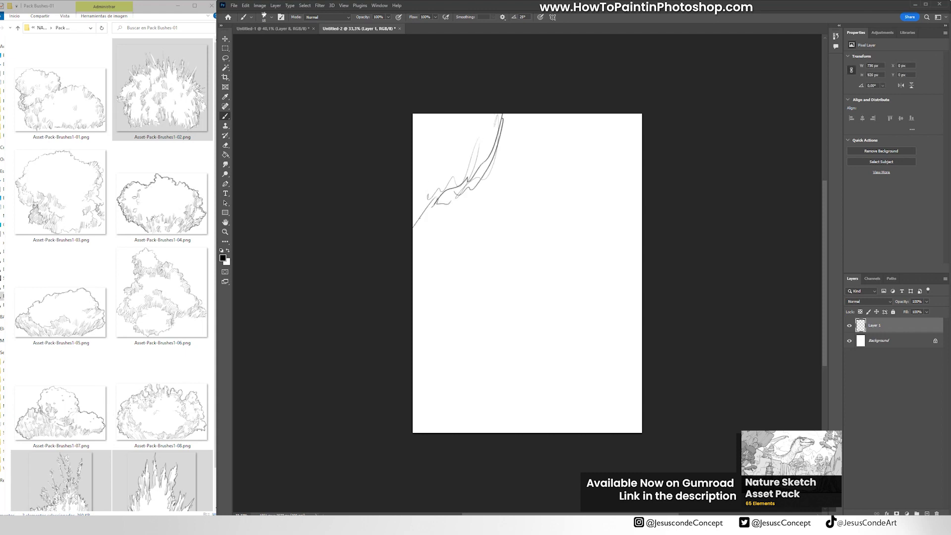
drag(527, 132, 536, 191)
drag(543, 115, 555, 201)
drag(560, 115, 570, 201)
drag(571, 120, 581, 206)
drag(585, 196, 601, 203)
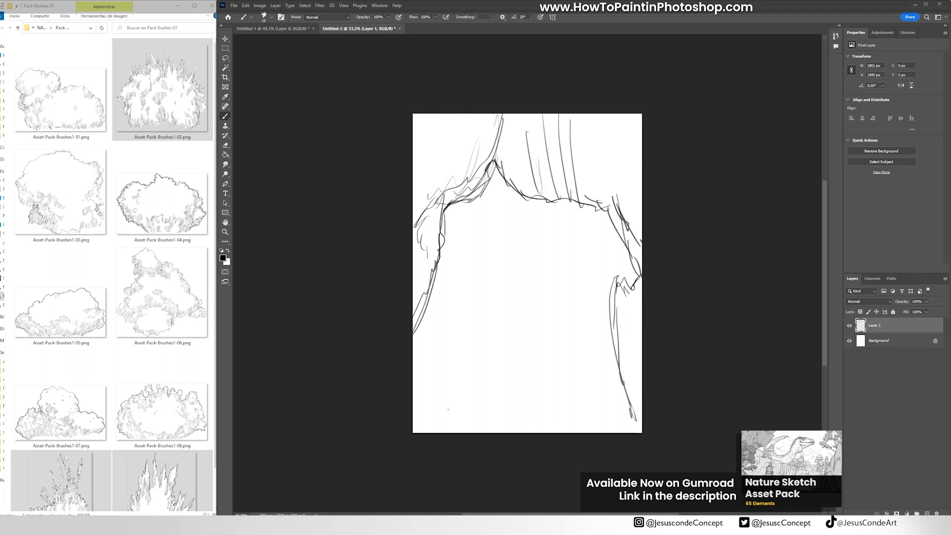
- Sketch the shoreline and loose horizontal water lines across the lower part of the cave scene
drag(413, 406, 513, 372)
drag(568, 363, 576, 365)
drag(604, 354, 532, 351)
drag(603, 343, 414, 352)
mouse_move(413, 354)
mouse_down()
mouse_move(611, 347)
mouse_move(413, 393)
mouse_move(633, 405)
mouse_up()
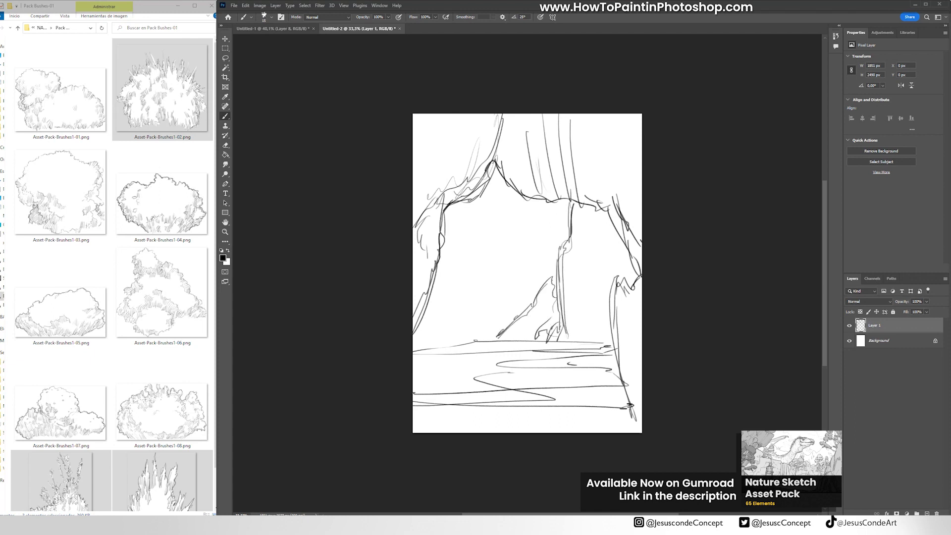
- Sketch a row of vertical tree strokes on the shore and a pointed mountain peak behind them
drag(475, 323, 474, 343)
drag(468, 300, 470, 344)
drag(456, 286, 457, 346)
mouse_move(451, 295)
mouse_down()
mouse_move(443, 343)
mouse_move(488, 338)
mouse_up()
mouse_move(503, 310)
mouse_down()
mouse_move(501, 339)
mouse_move(520, 317)
mouse_up()
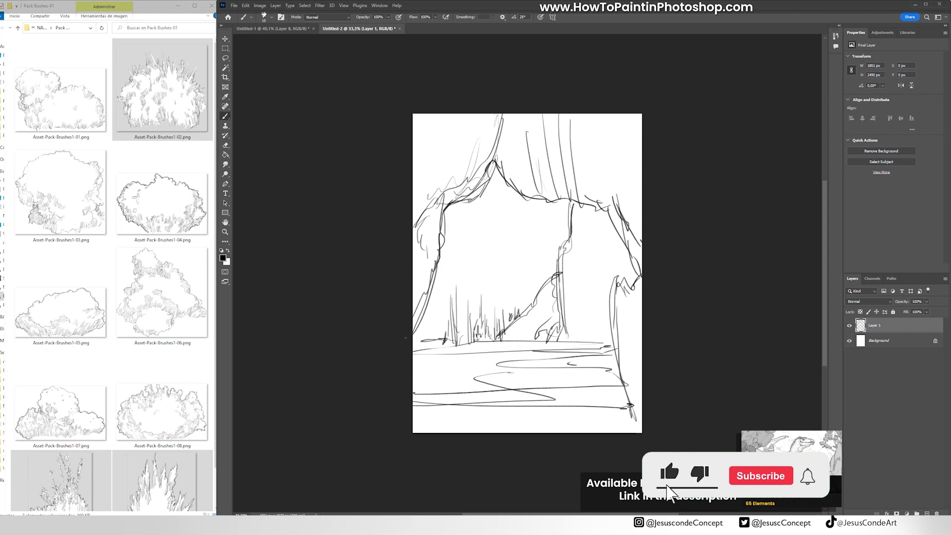
mouse_move(414, 339)
mouse_down()
mouse_move(460, 325)
mouse_move(485, 234)
mouse_up()
mouse_move(486, 234)
mouse_down()
mouse_move(527, 286)
mouse_move(541, 271)
mouse_up()
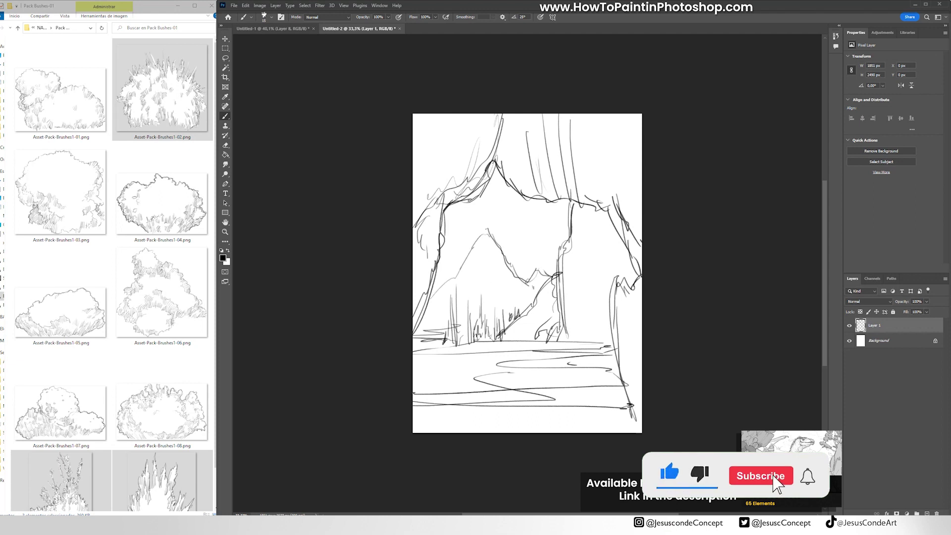
- Colorize the rough sketch light blue with Hue/Saturation
key(ctrl+u)
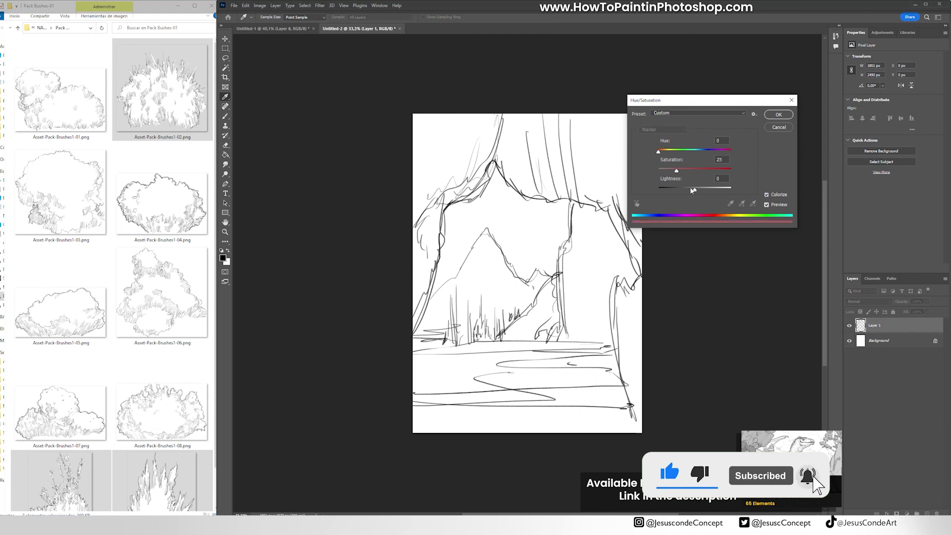
mouse_move(694, 190)
mouse_down()
mouse_move(708, 190)
mouse_move(707, 172)
mouse_up()
drag(659, 152, 700, 152)
click(779, 114)
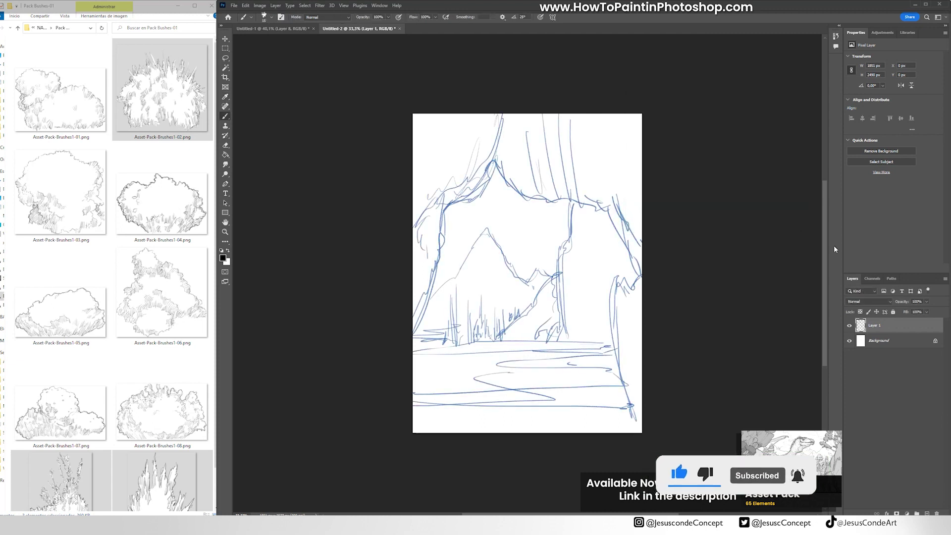
- Set Layer 1 to 70% opacity, lock it and make the Background layer active
key(h)
key(7)
click(893, 312)
click(880, 341)
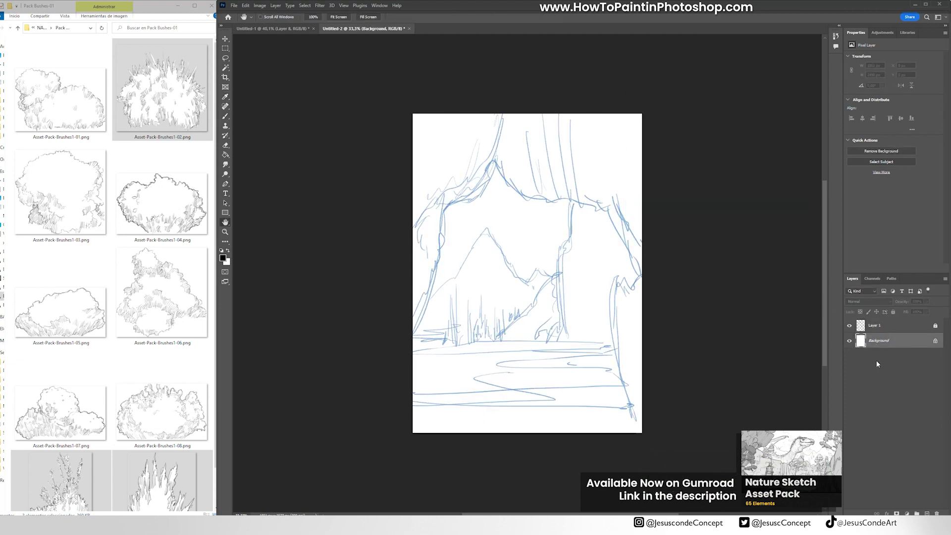
- Open the Pack Rocks-01 folder of the NATURE sketch pack in the file browser and look through its rock assets
click(18, 28)
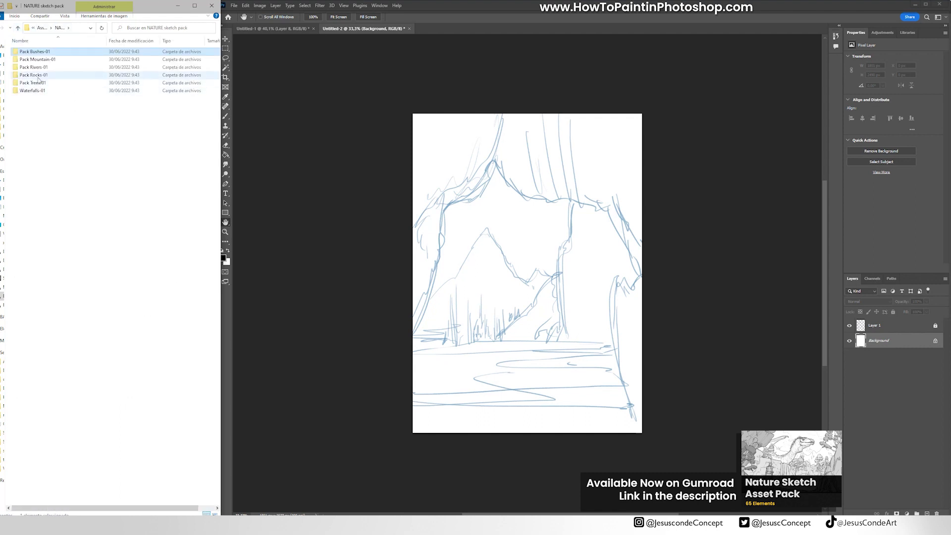
double_click(34, 75)
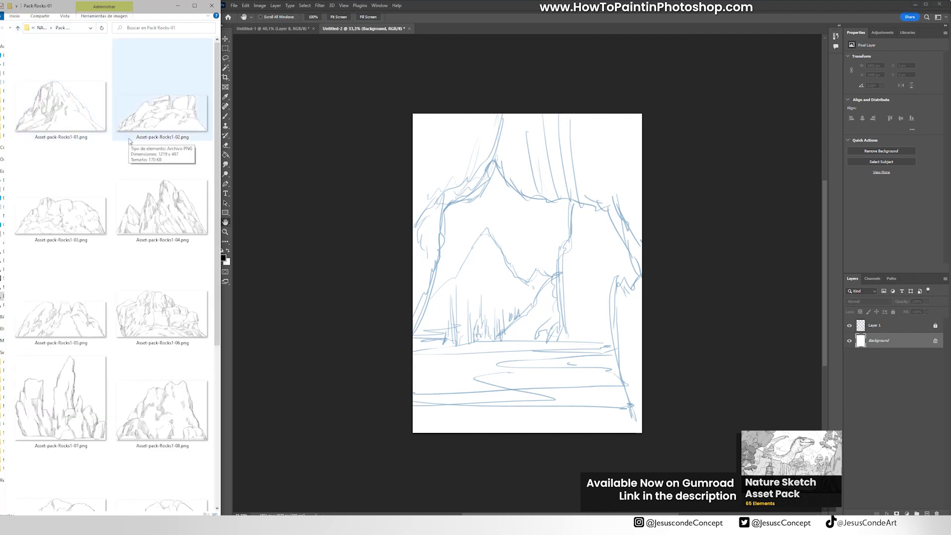
click(155, 278)
scroll(155, 278, down, 5)
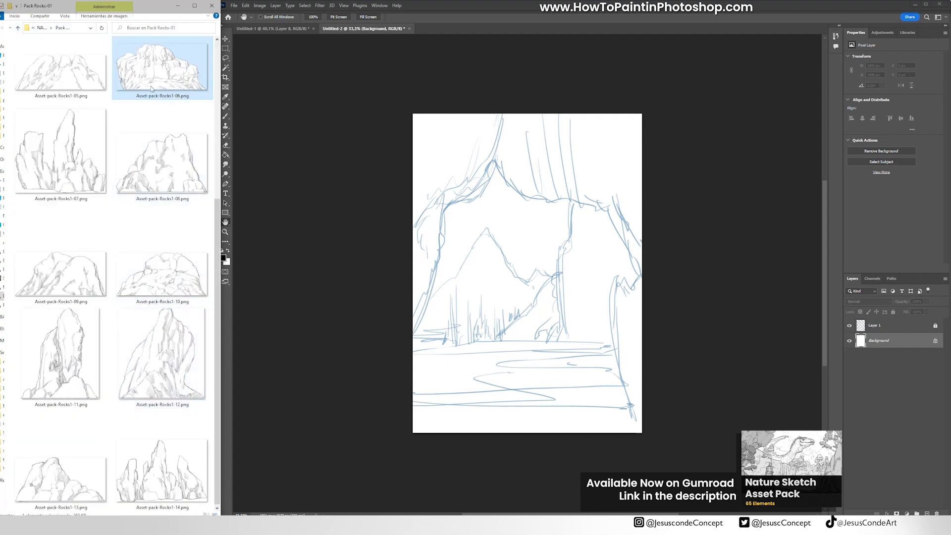
- Place Asset-pack-Rocks1-06 below the guide sketch, turned upside down and enlarged to form the cave ceiling
drag(153, 89, 622, 247)
drag(647, 202, 428, 272)
drag(568, 316, 568, 174)
drag(657, 136, 817, 138)
drag(711, 157, 669, 183)
key(Return)
- Duplicate the upside-down rock and fit the copy over the upper-left part of the cave ceiling
drag(636, 152, 405, 189)
drag(498, 155, 368, 155)
drag(258, 158, 389, 159)
key(Return)
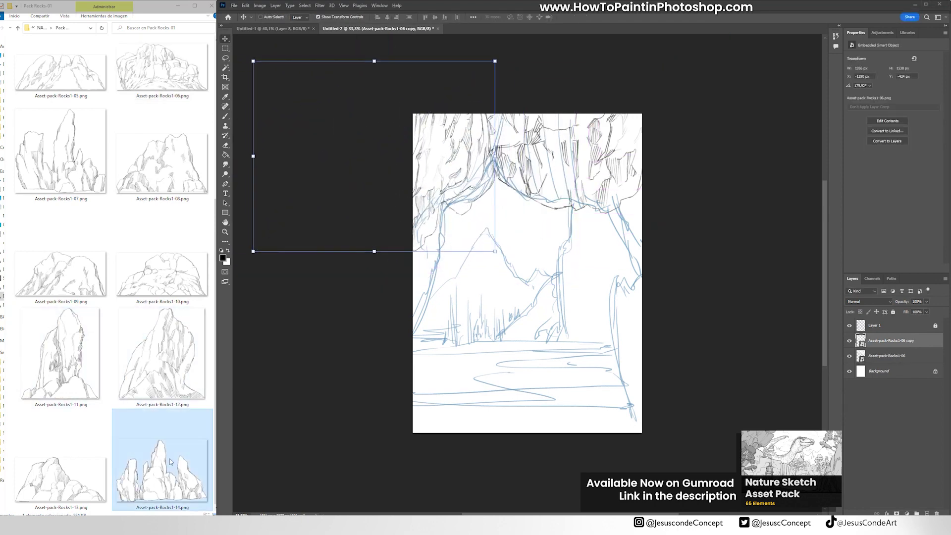
- Try out a flattened Asset-pack-Rocks1-14 beneath the ceiling rocks along the shore, and delete it
drag(162, 471, 613, 270)
key(Return)
drag(892, 341, 893, 378)
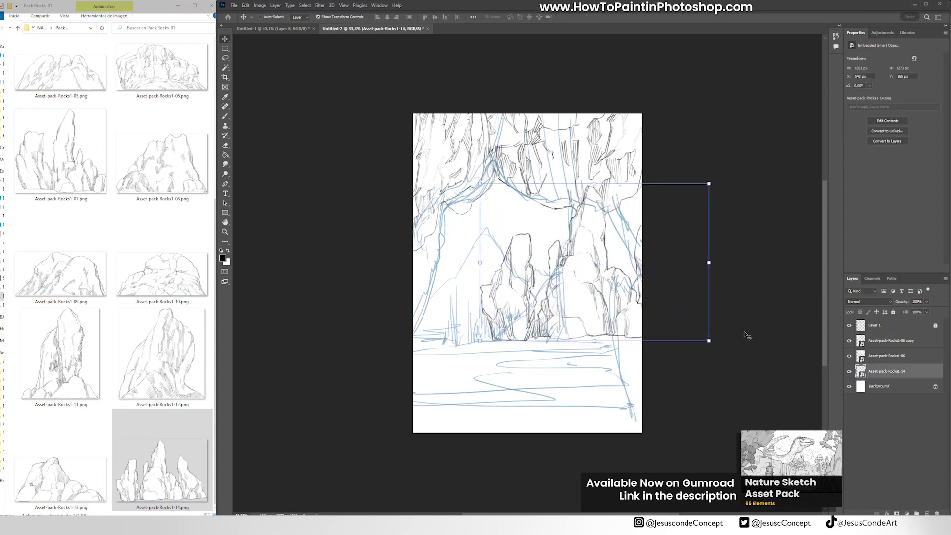
mouse_move(597, 304)
mouse_down()
mouse_move(627, 302)
mouse_move(603, 304)
mouse_up()
drag(601, 185, 601, 240)
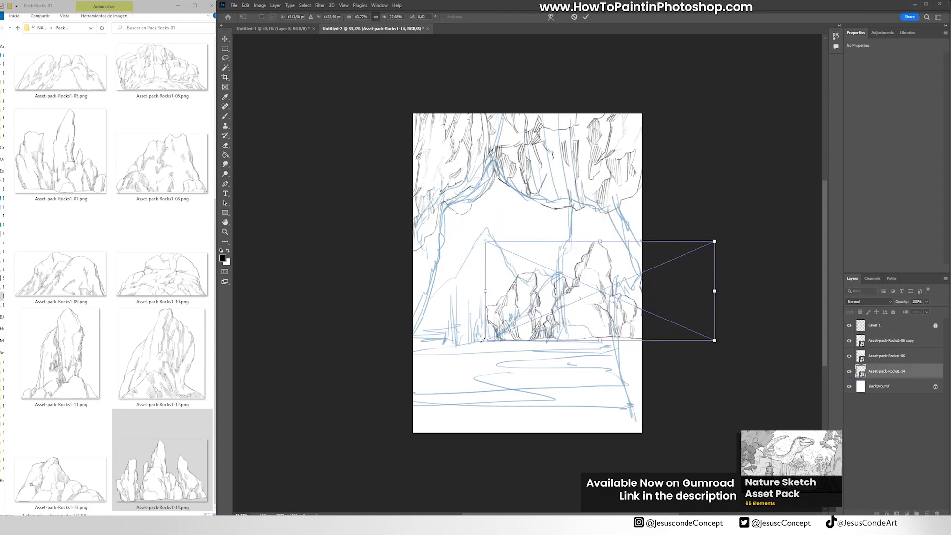
drag(601, 323, 552, 327)
key(Escape)
key(Delete)
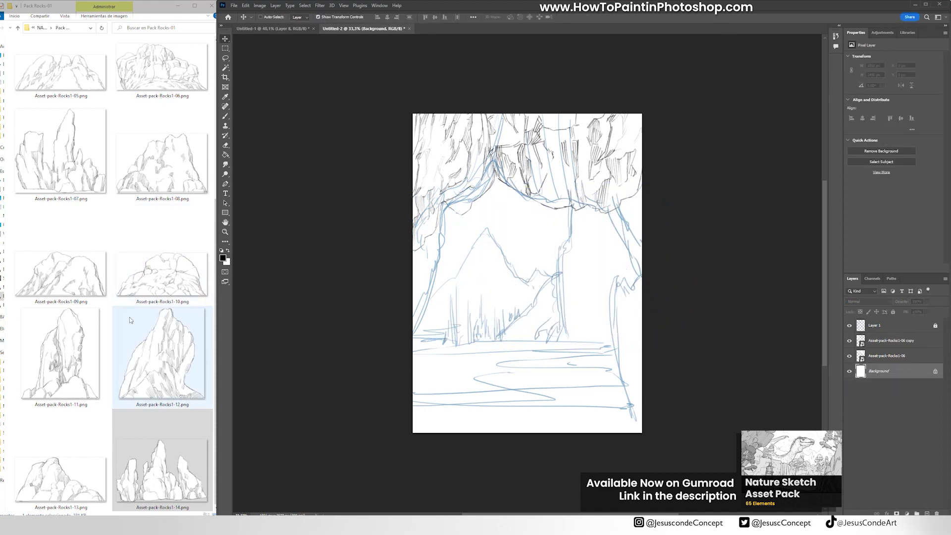
- Place Asset-pack-Rocks1-12 below the ceiling rocks, flipped horizontally and narrowed, as the foreground rock along the canvas's right edge
scroll(75, 335, up, 3)
scroll(76, 330, down, 3)
drag(159, 355, 640, 337)
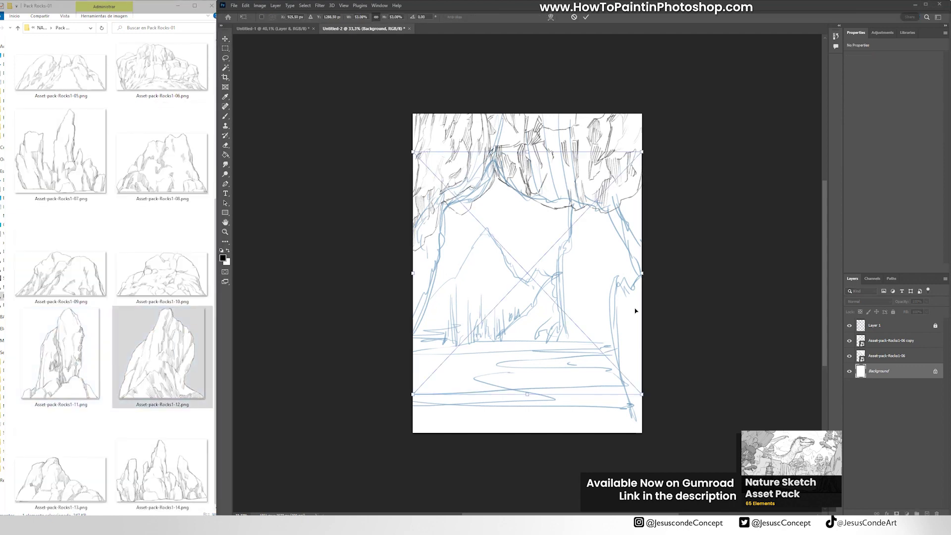
key(ctrl+shift+h)
drag(522, 301, 694, 368)
drag(810, 339, 736, 337)
drag(658, 340, 665, 334)
key(Return)
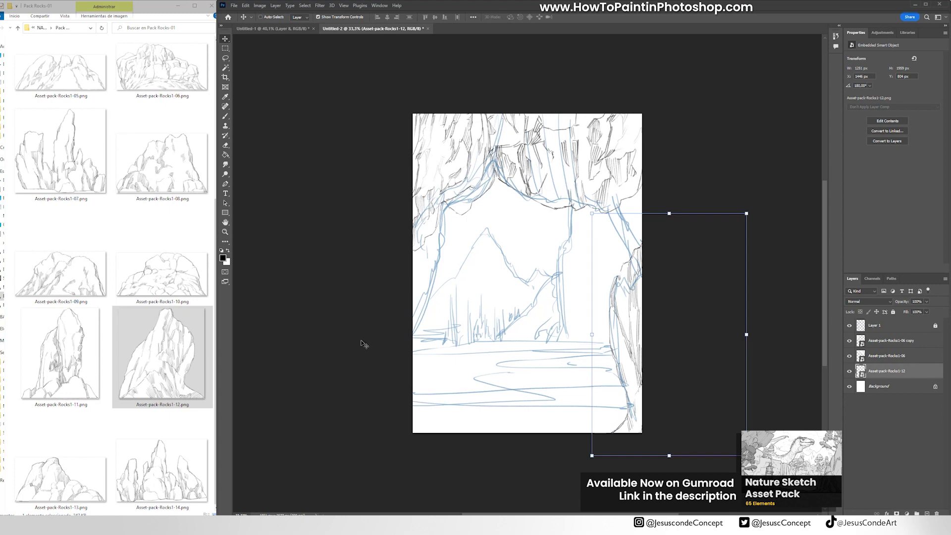
- Duplicate the Asset-pack-Rocks1-12 rock, rotate the copy to fit the cave's upper-right wall, and move its layer beneath the original
click(870, 385)
click(882, 371)
drag(666, 306, 666, 217)
drag(749, 119, 640, 172)
key(Return)
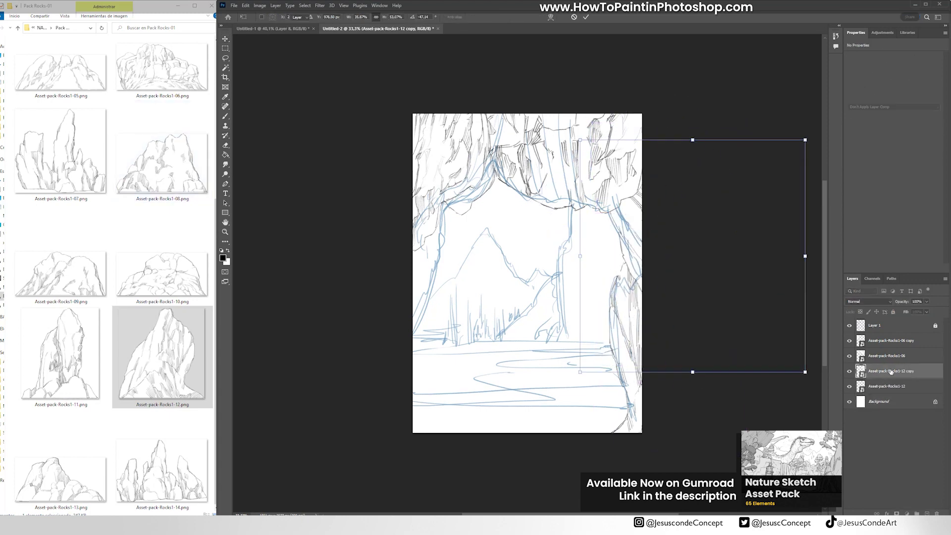
drag(890, 372, 887, 396)
click(887, 402)
- Duplicate the rotated Asset-pack-Rocks1-12 copy and turn the new copy to form the cave's left wall
click(880, 387)
click(880, 388)
drag(637, 238, 409, 272)
drag(581, 170, 571, 370)
mouse_move(467, 225)
mouse_down()
mouse_move(406, 238)
mouse_move(406, 229)
mouse_up()
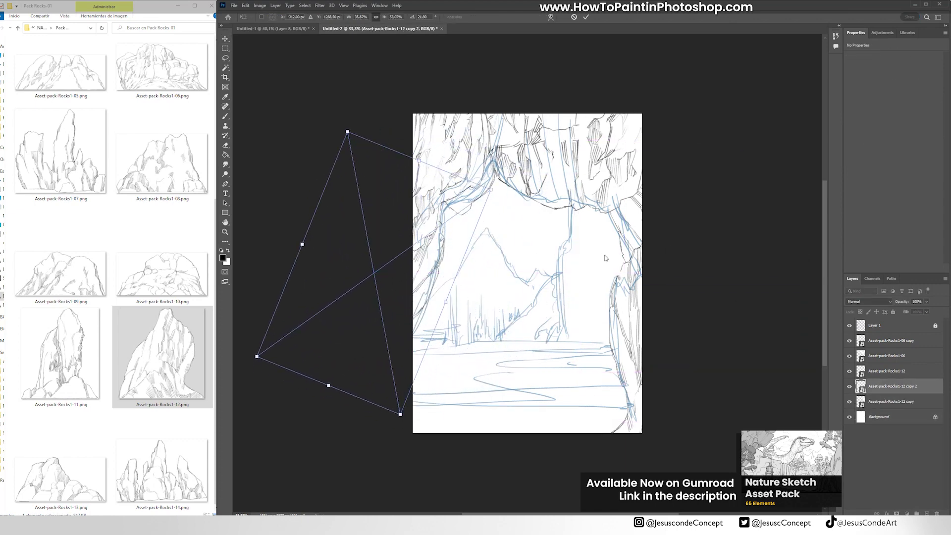
key(Return)
- Place Asset-pack-Rivers1-06 from the Pack Rivers-01 folder above the Background and fit it across the foreground water area
ctrl+click(605, 259)
click(18, 27)
double_click(33, 67)
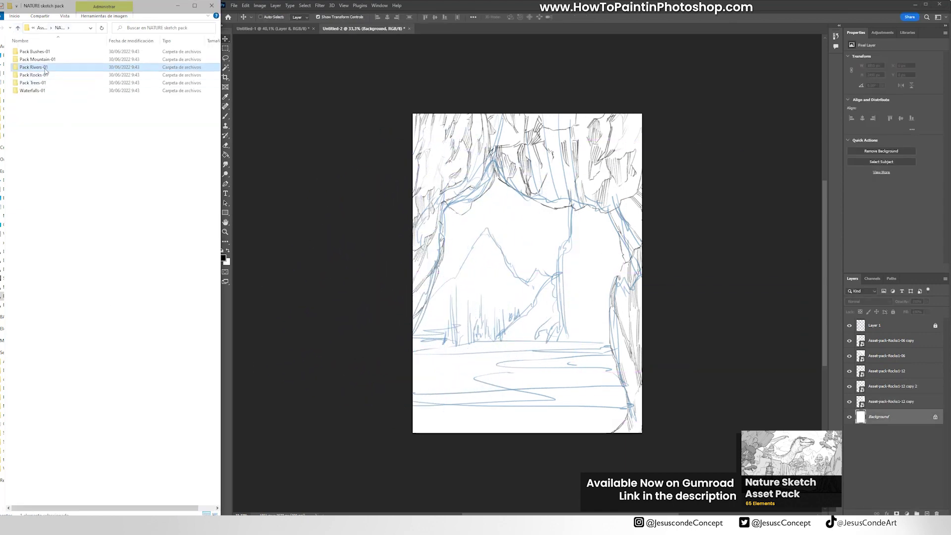
click(177, 316)
drag(177, 316, 501, 342)
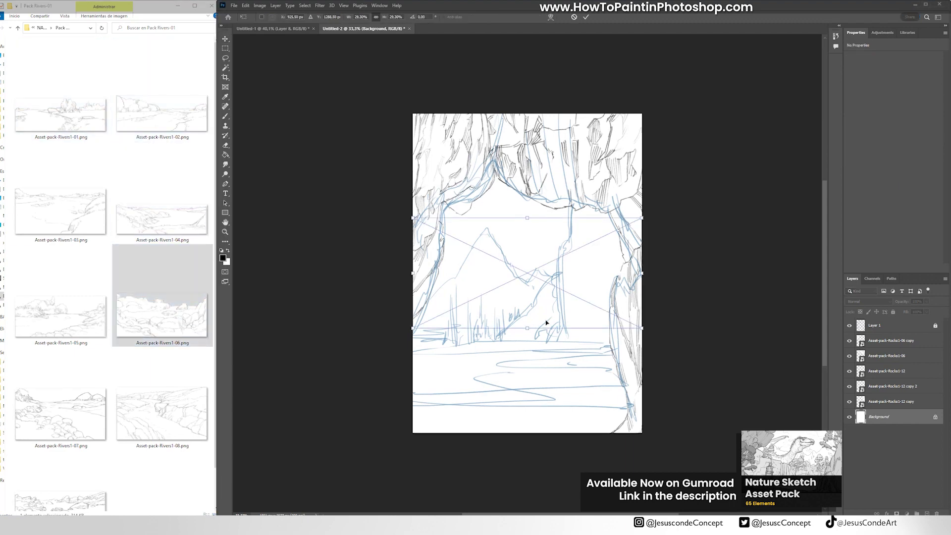
drag(554, 294, 546, 405)
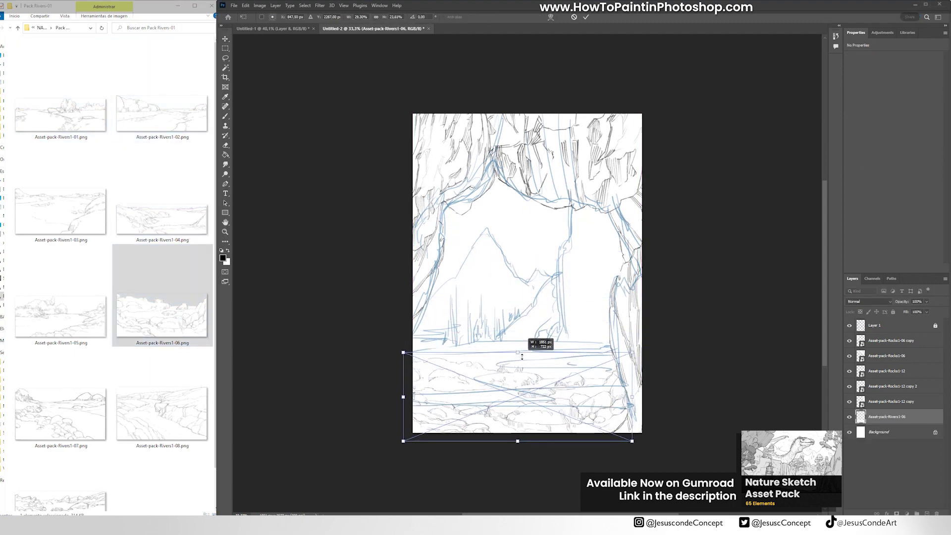
key(Return)
- Place Asset-pack-Rivers1-05 beneath the first river layer and fit it along the far shore
drag(60, 317, 588, 310)
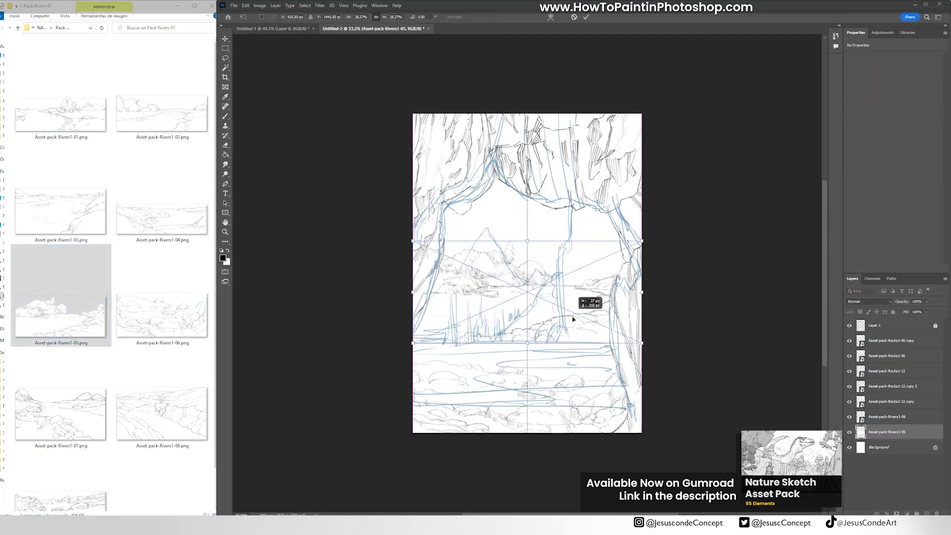
drag(526, 289, 549, 308)
key(Return)
- Place Asset-pack-Rocks1-13 from the Pack Rocks-01 folder just above the Background, shrunk to a distant rock behind the left shore
key(alt+bracketleft)
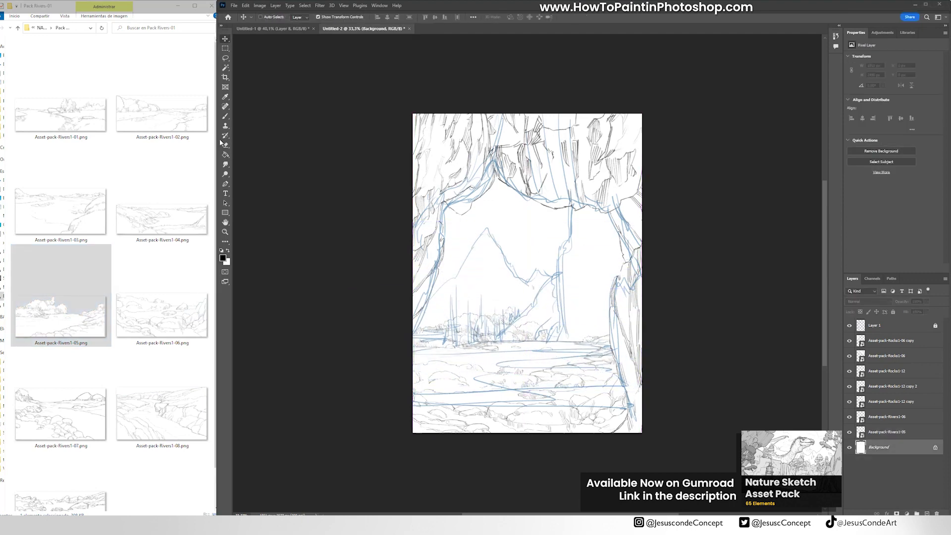
click(18, 27)
double_click(82, 84)
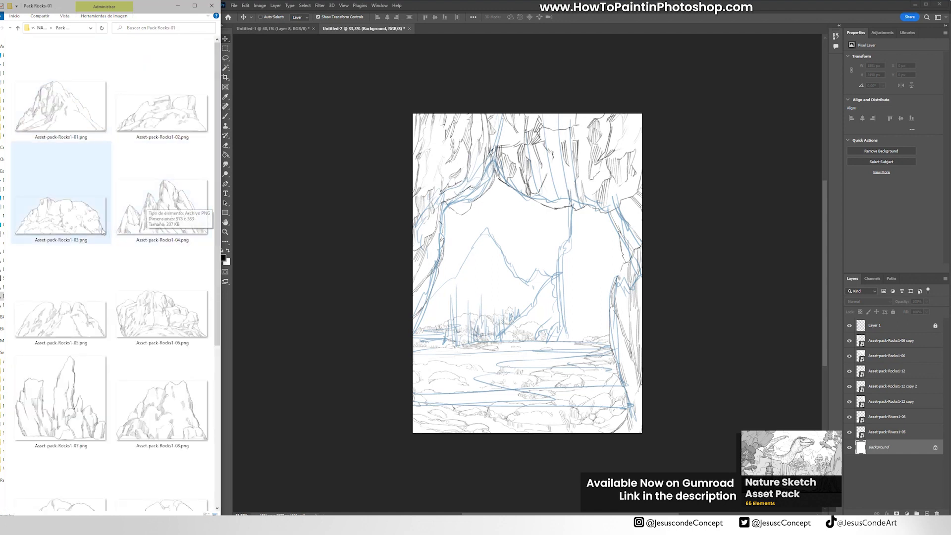
scroll(102, 230, down, 5)
drag(60, 470, 520, 316)
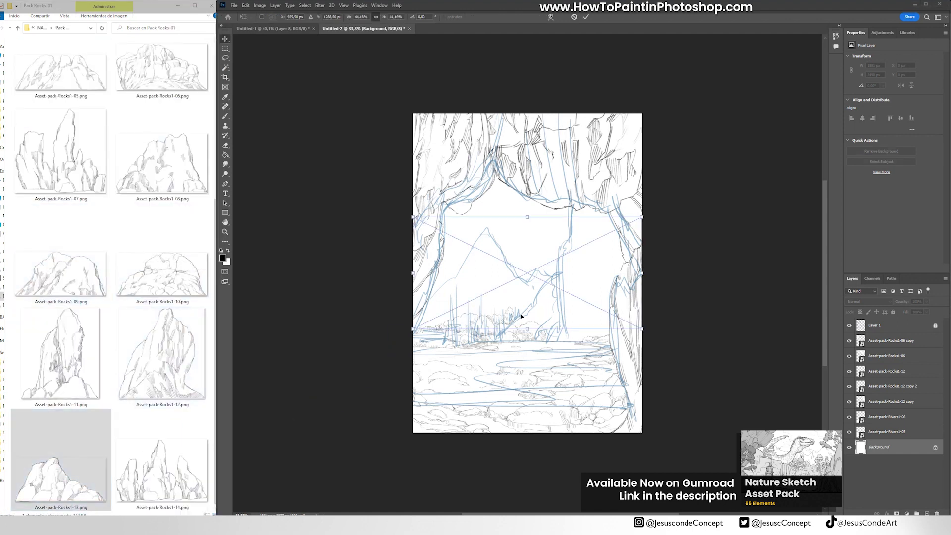
drag(642, 217, 526, 305)
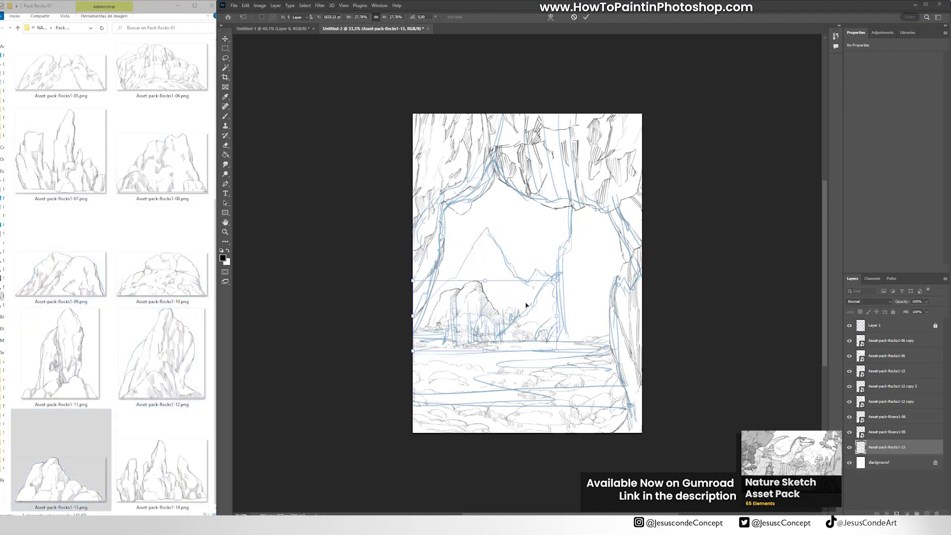
key(Return)
- Place Asset-pack-Rocks1-06 above the distant rock and stretch it taller as the large rock wall right of the opening
scroll(153, 317, up, 4)
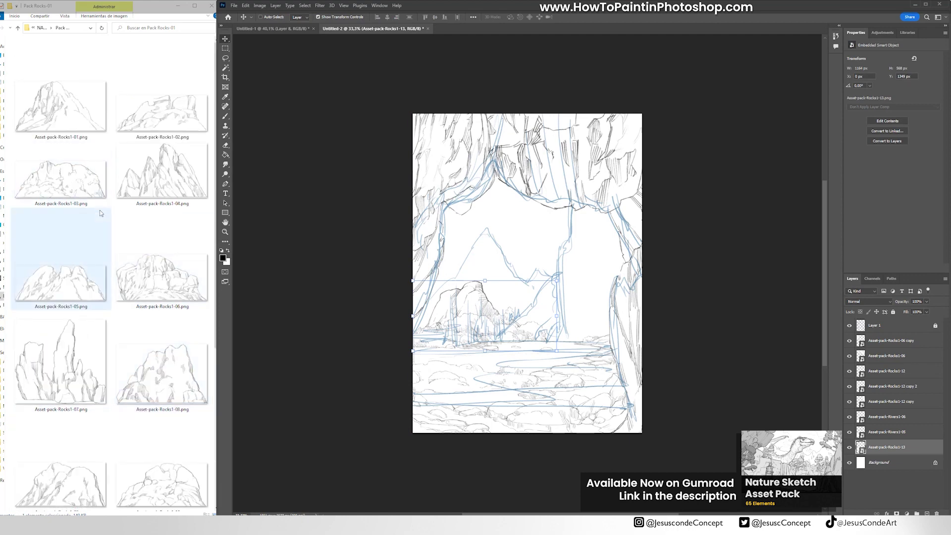
drag(162, 277, 540, 293)
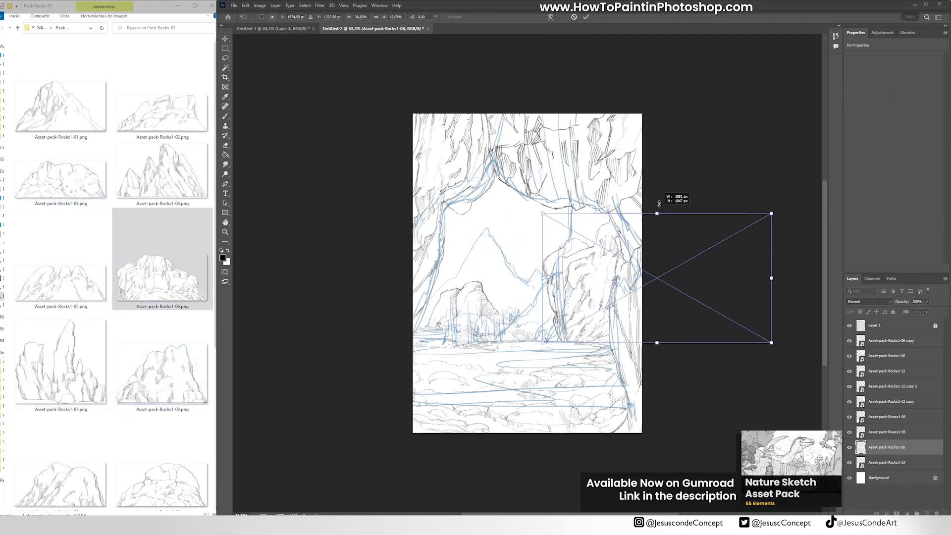
drag(658, 204, 657, 171)
drag(594, 253, 601, 254)
key(Return)
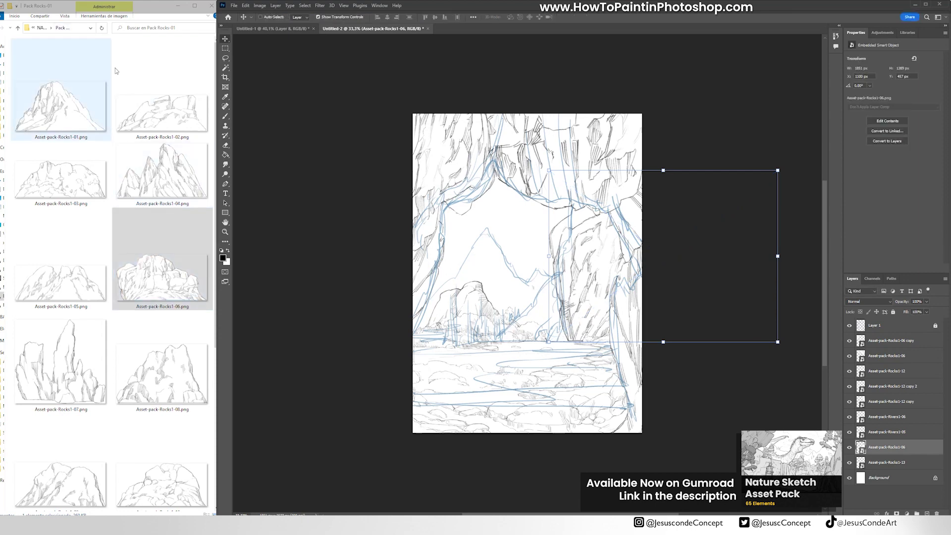
- Bring Asset-pack-Trees1-01, Trees1-02, Trees1-06 and Trees1-09 from the Pack Trees-01 folder into the cave document together
click(17, 30)
click(17, 29)
double_click(39, 82)
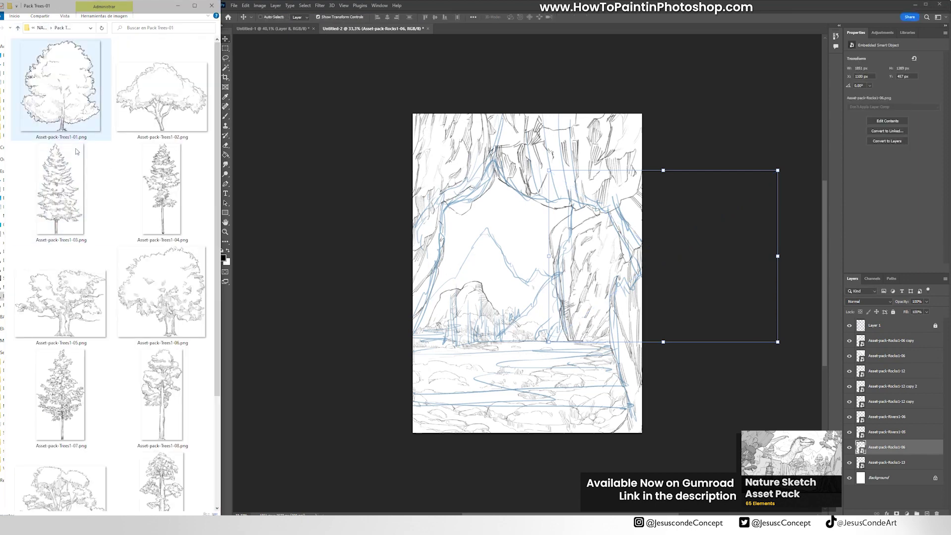
click(162, 89)
ctrl+click(142, 259)
scroll(134, 262, down, 2)
ctrl+click(61, 354)
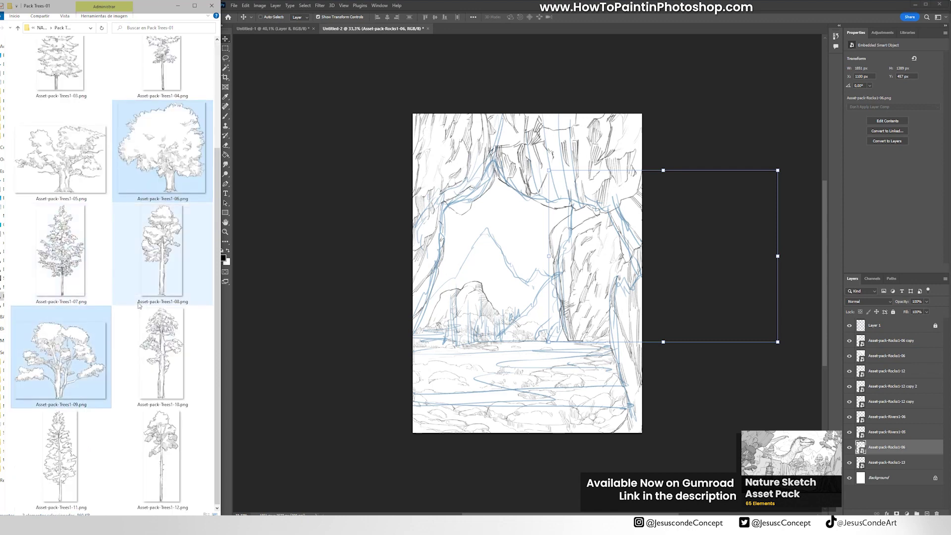
scroll(139, 305, up, 2)
ctrl+click(67, 92)
drag(66, 92, 503, 336)
- Shrink the Asset-pack-Trees1-01 tree onto the left part of the far shore and move its layer above the river layers
drag(440, 298, 556, 317)
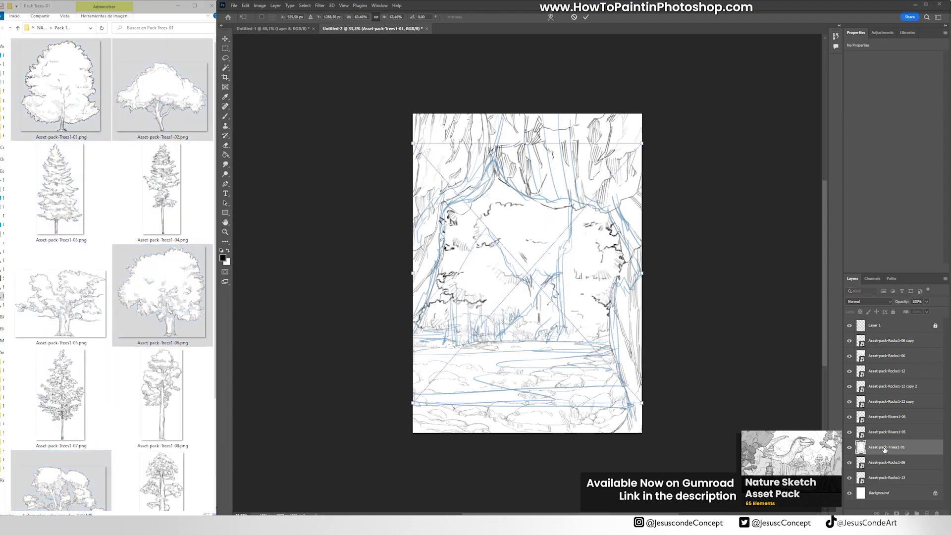
drag(617, 172, 446, 308)
drag(426, 333, 448, 308)
key(Return)
drag(887, 446, 890, 411)
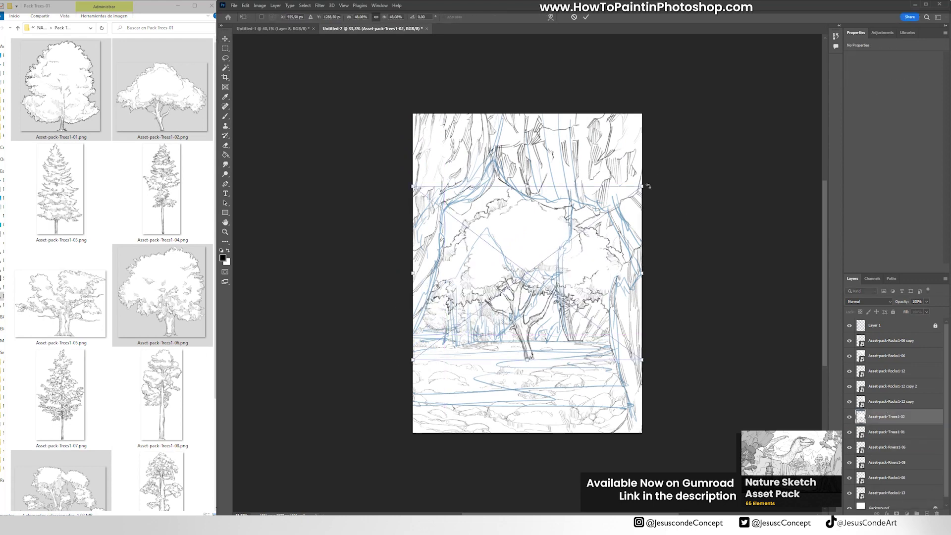
- Shrink the Asset-pack-Trees1-02 and Asset-pack-Trees1-06 trees and stand them along the far shore
drag(642, 187, 490, 301)
drag(451, 332, 513, 319)
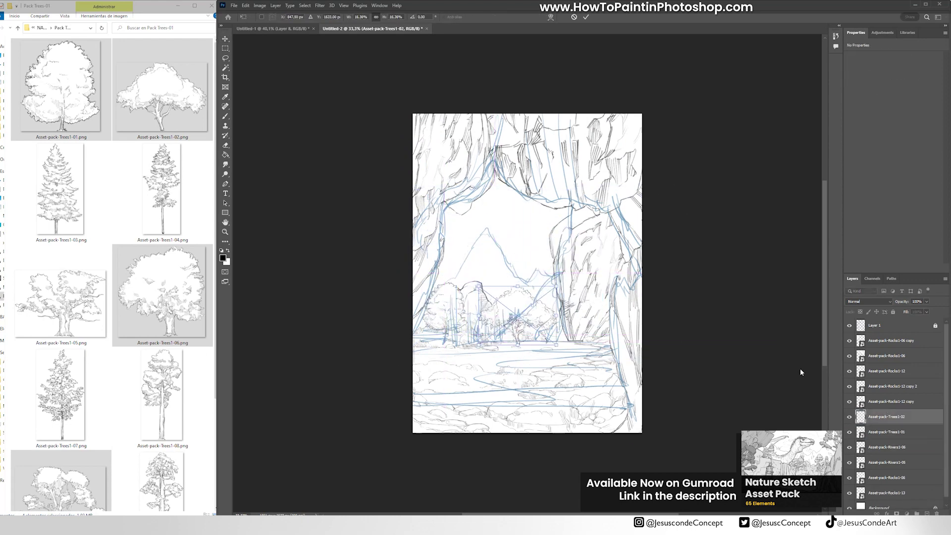
key(Return)
drag(642, 153, 477, 327)
drag(447, 367, 473, 318)
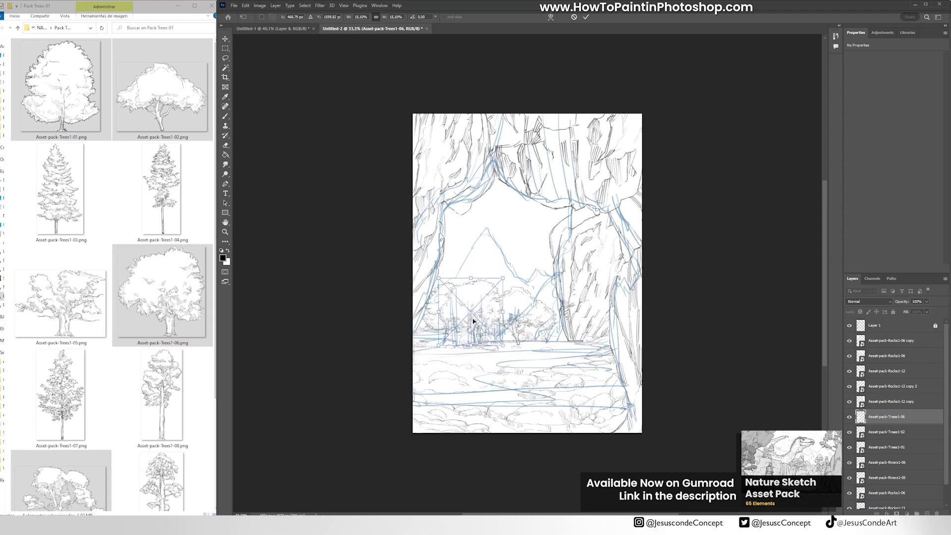
key(Return)
- Shrink the Asset-pack-Trees1-09 tree and stand it at the left end of the shore beside the cave wall
drag(642, 178, 518, 281)
drag(467, 319, 422, 299)
key(Return)
- Duplicate the distant Asset-pack-Rocks1-13 rock toward the right of the opening and delete the Asset-pack-Trees1-06 tree
click(913, 436)
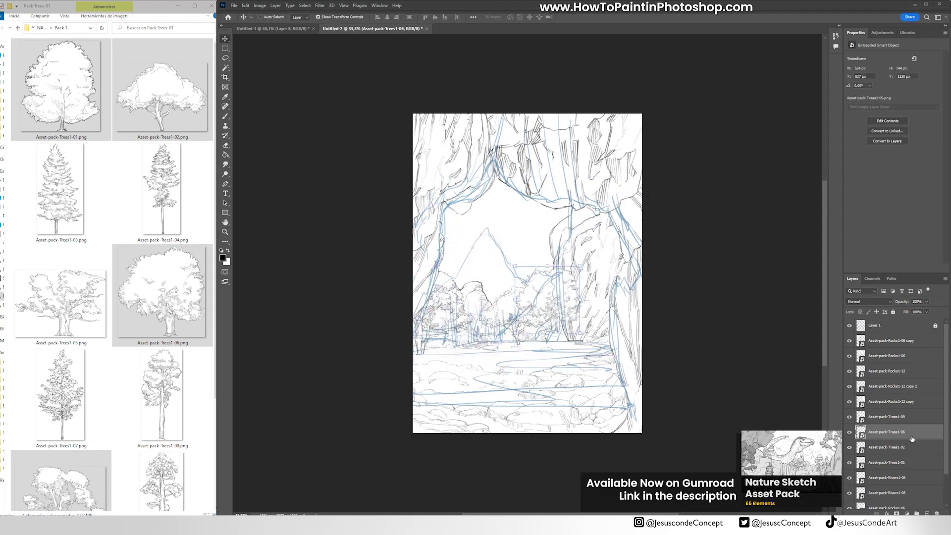
drag(913, 439, 904, 499)
drag(478, 296, 576, 299)
drag(541, 287, 539, 241)
key(Delete)
- Hide the blue guide sketch briefly to check the assembled cave scene, and show it again
scroll(883, 357, up, 2)
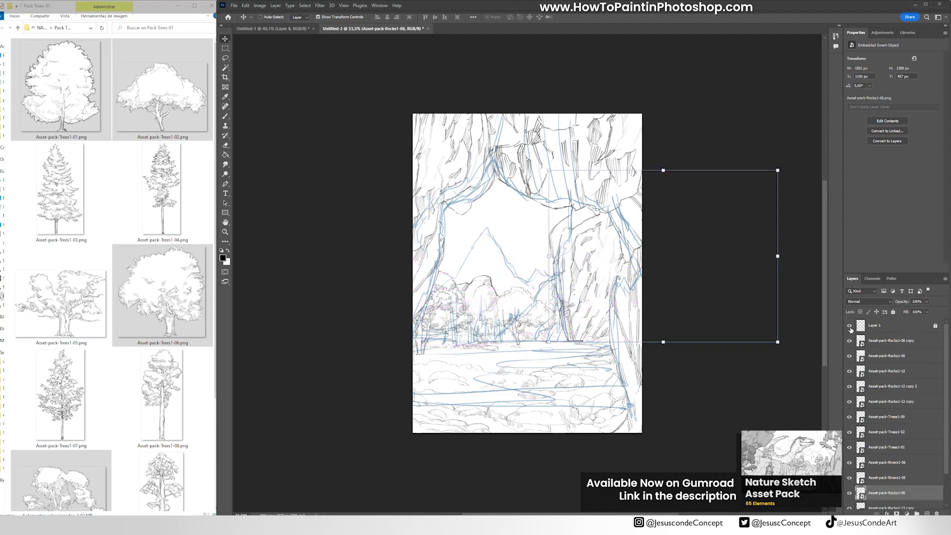
click(849, 326)
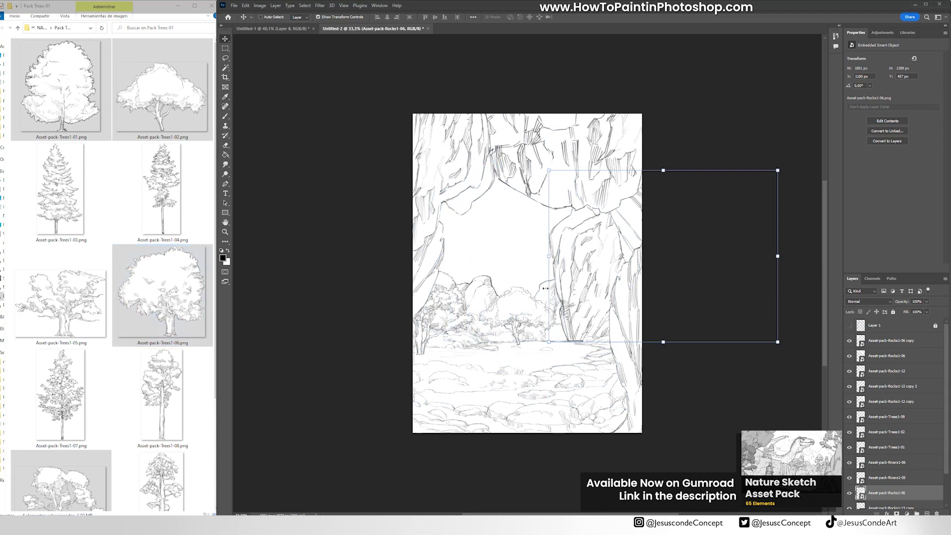
click(849, 325)
- Select the Background layer, open the Pack Mountain-01 folder in the file browser and look through its mountain assets
scroll(921, 422, down, 2)
click(894, 501)
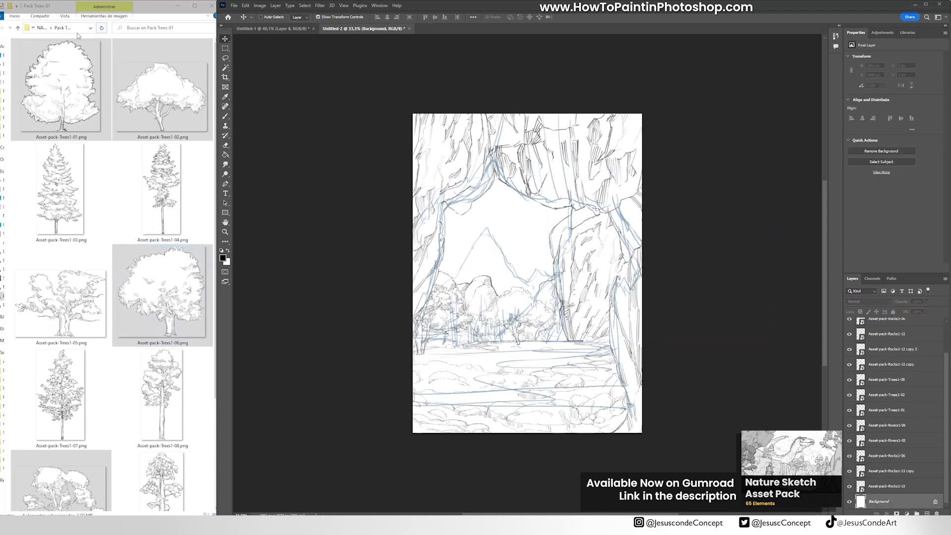
click(18, 28)
double_click(37, 59)
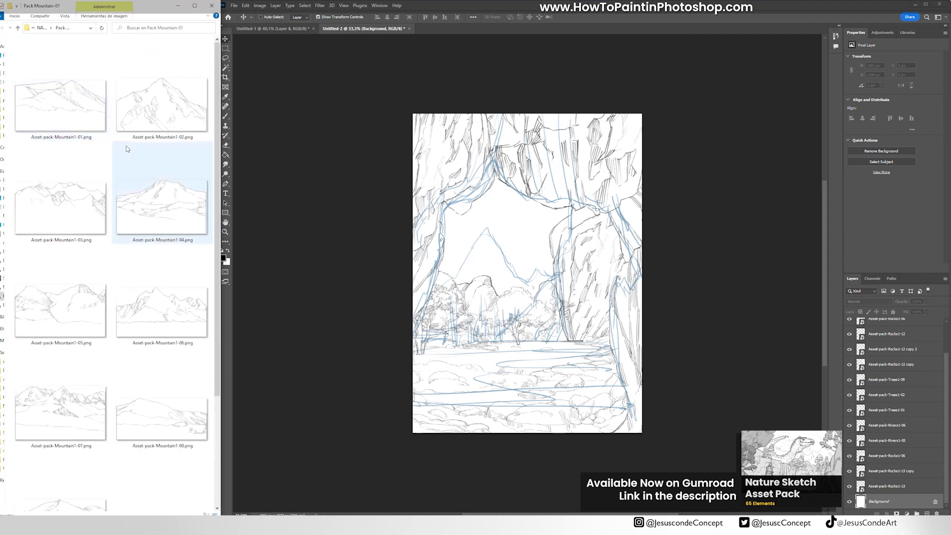
scroll(87, 303, down, 3)
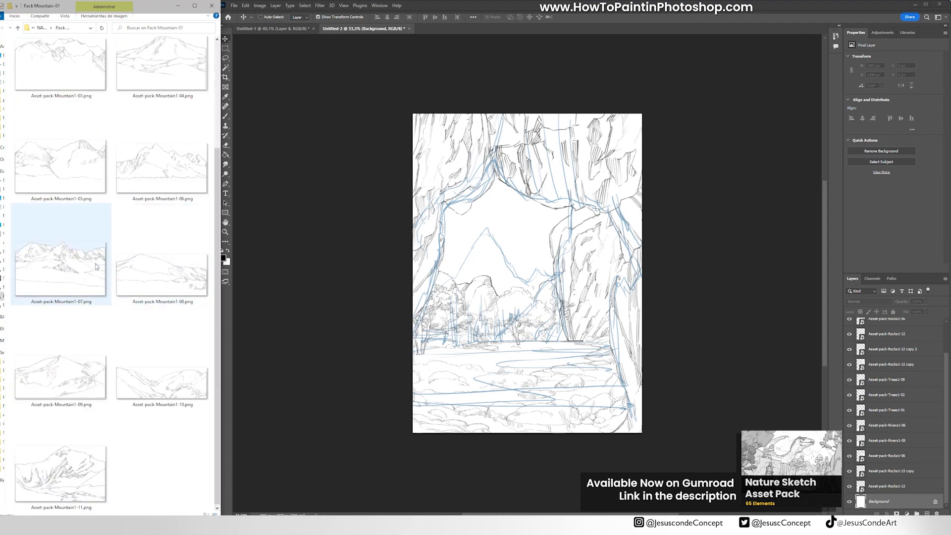
scroll(92, 416, up, 3)
- Place Asset-pack-Mountain1-06 as the distant mountains behind the trees, scaled to the cave opening and with lowered opacity
drag(162, 307, 563, 285)
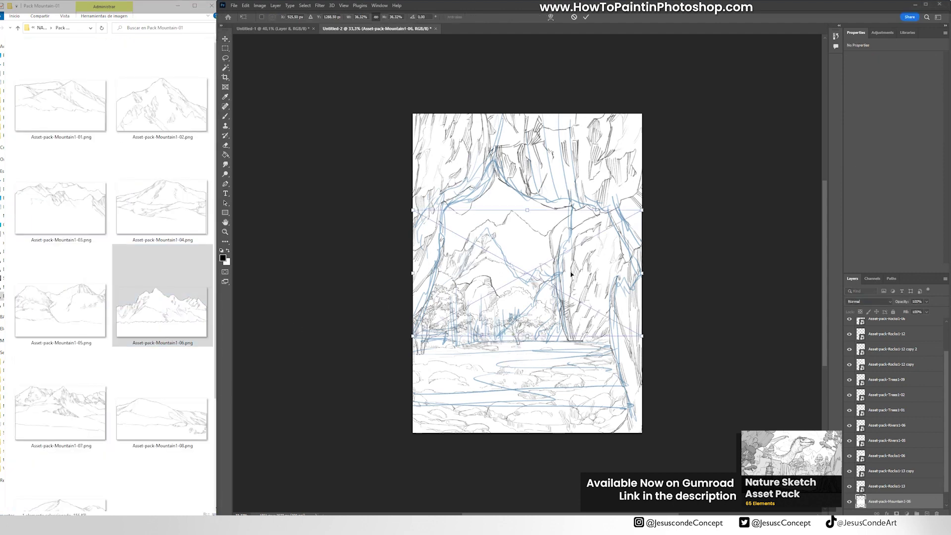
drag(642, 279, 606, 280)
drag(605, 216, 604, 249)
mouse_move(509, 233)
mouse_down()
mouse_move(500, 223)
mouse_move(508, 223)
mouse_up()
drag(412, 206, 435, 202)
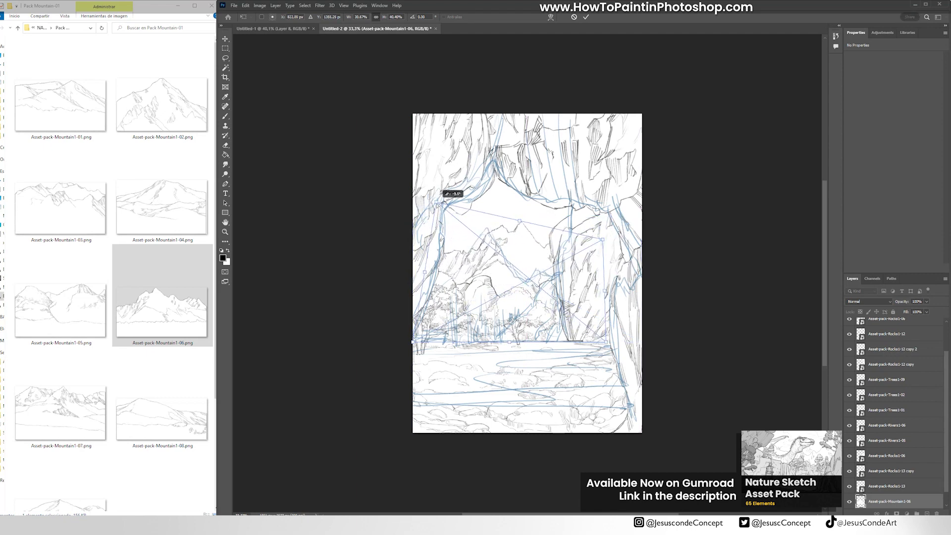
drag(471, 238, 440, 246)
key(Return)
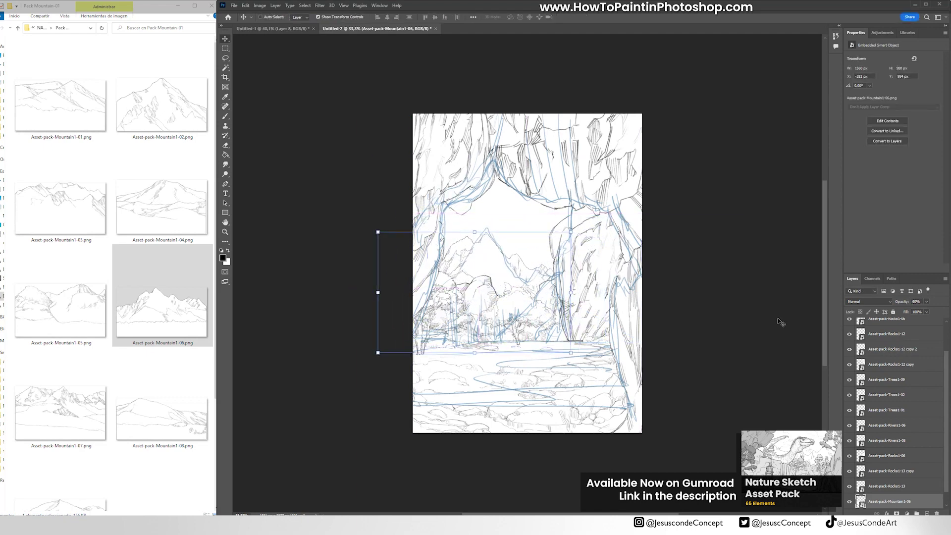
- Hide the blue guide sketch, and move the distant Asset-pack-Rocks1-13 rock up and to the right, scaled down slightly
scroll(892, 396, up, 2)
click(849, 325)
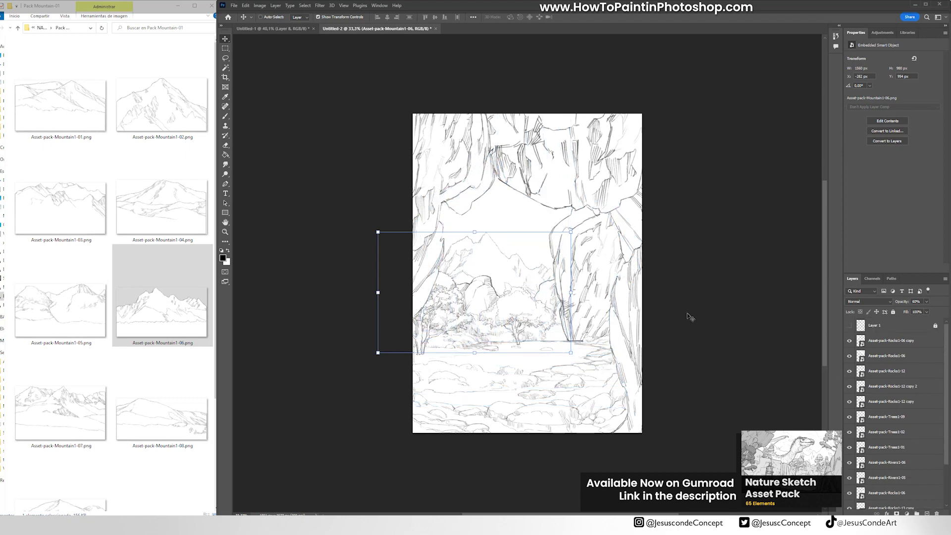
ctrl+click(486, 291)
drag(486, 292, 501, 280)
drag(579, 265, 567, 266)
key(Return)
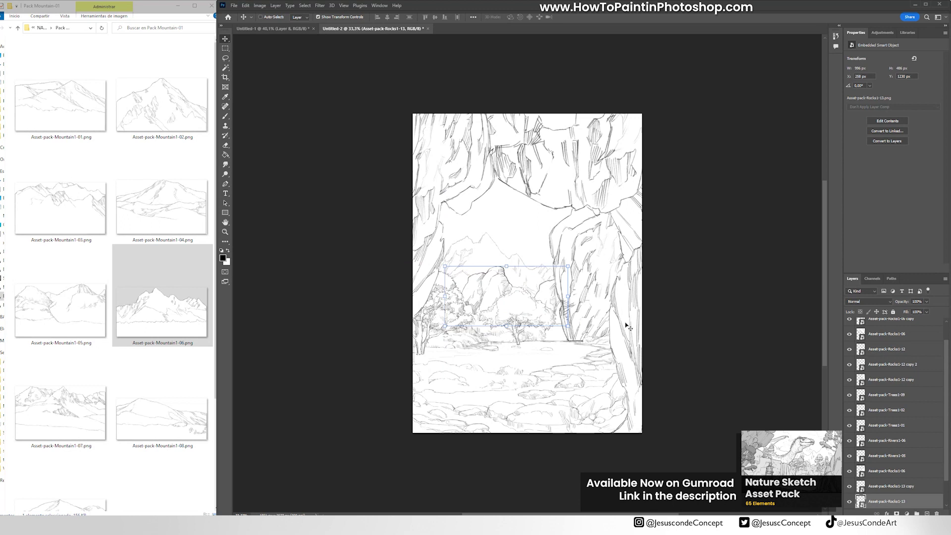
- Create a new layer above the hidden Layer 1 and brush dark outlines along the cave opening's left edge and ceiling
scroll(878, 392, up, 3)
click(884, 326)
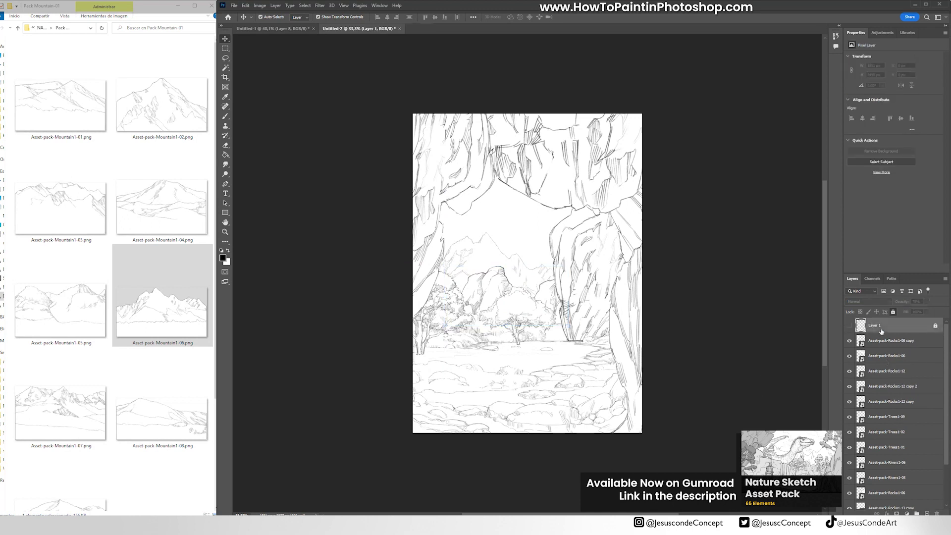
key(b)
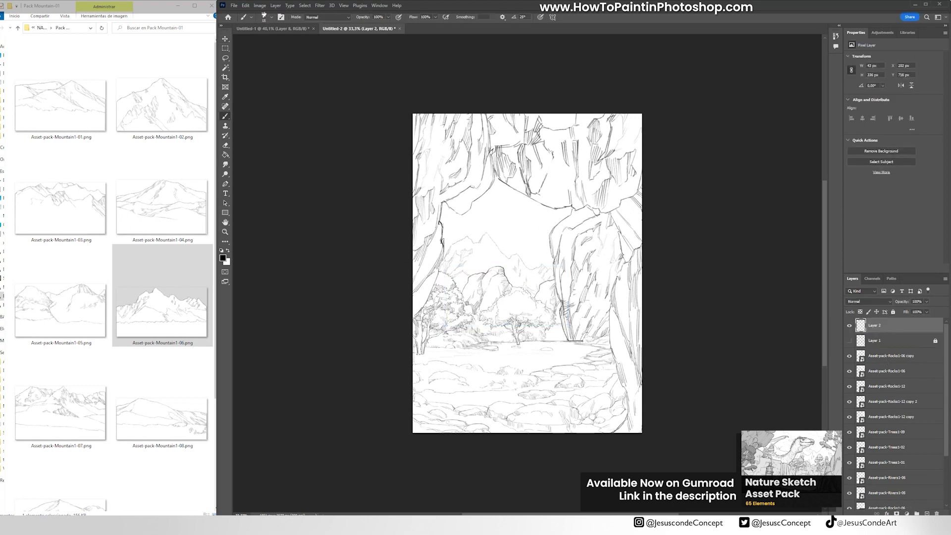
drag(443, 261, 442, 243)
key(e)
key(b)
scroll(447, 241, up, 3)
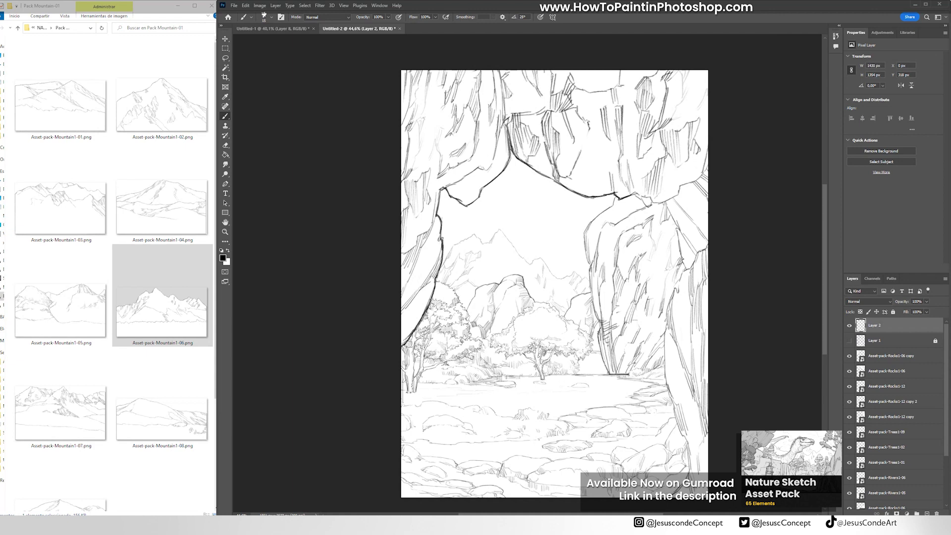
- Brush dark outlines along the right cave wall's inner edge and around the foreground rocks at its foot
drag(659, 203, 681, 186)
drag(677, 295, 665, 226)
drag(659, 232, 654, 256)
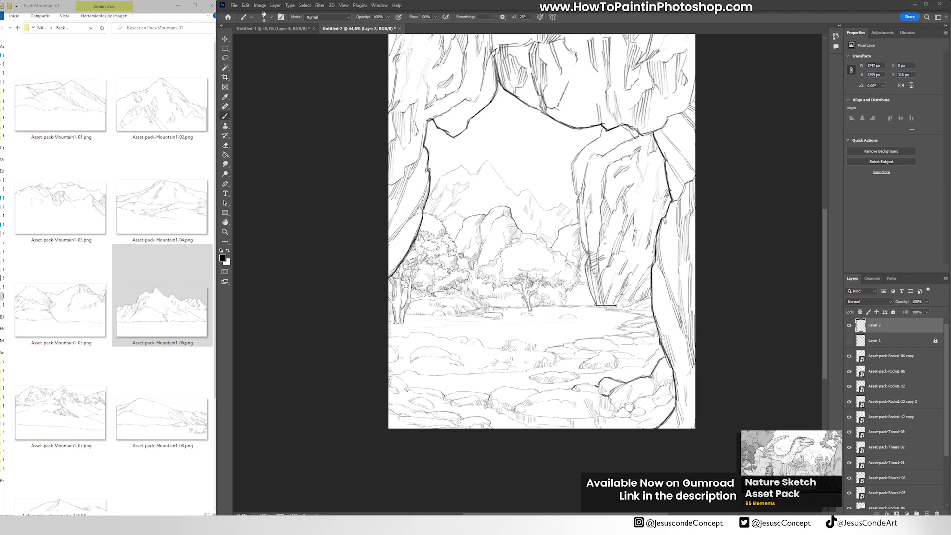
drag(589, 384, 607, 276)
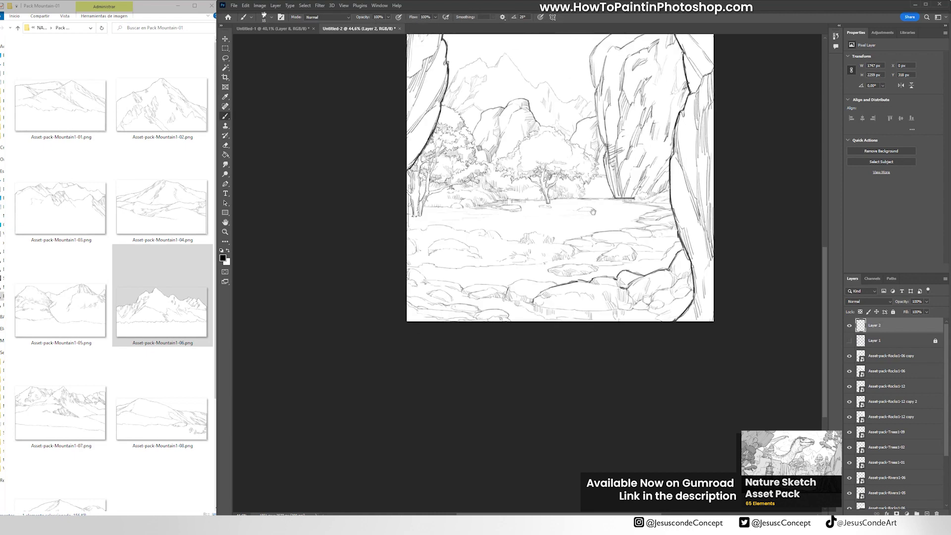
drag(593, 212, 539, 267)
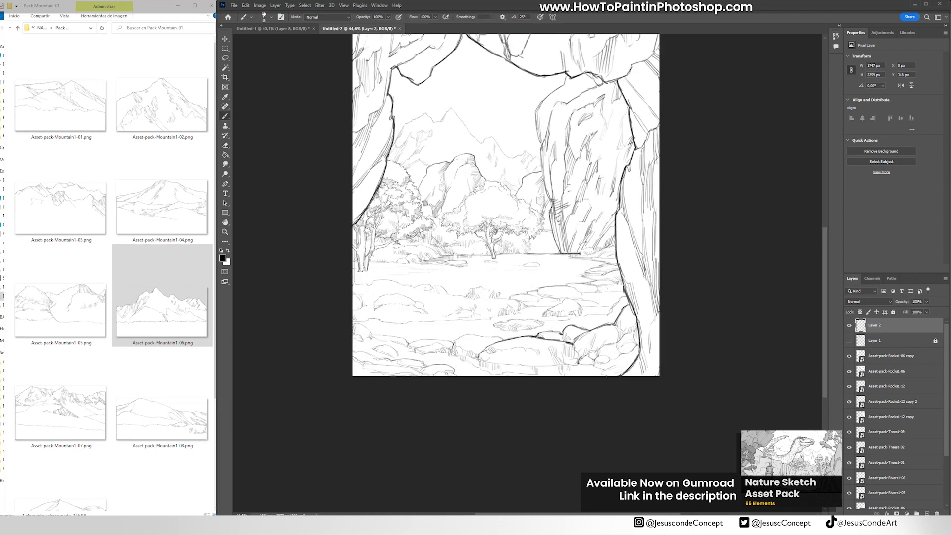
drag(635, 238, 637, 192)
- Lighten the large inner rock, Asset-pack-Rocks1-06, with Hue/Saturation at a Lightness of about +46
ctrl+click(561, 209)
key(ctrl+u)
drag(454, 211, 473, 214)
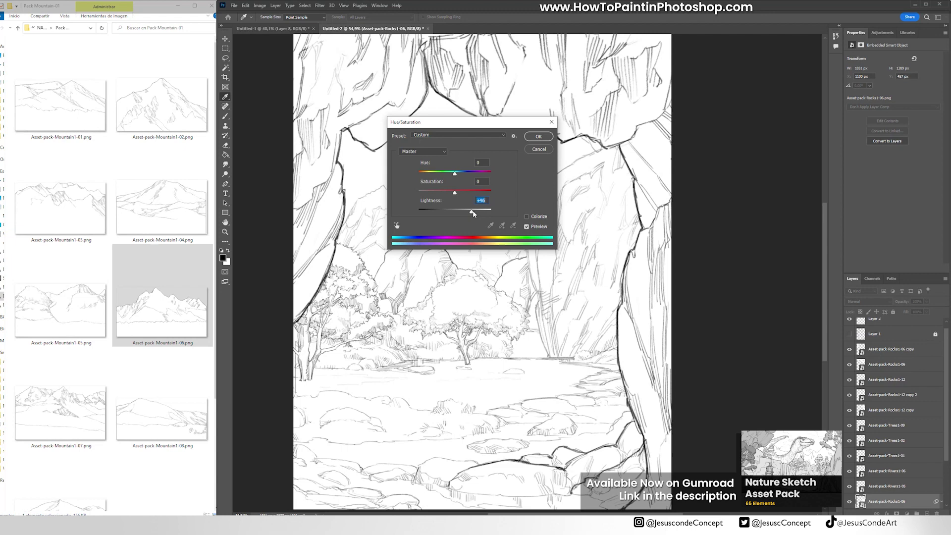
click(539, 136)
mouse_move(576, 216)
mouse_down()
mouse_move(556, 229)
mouse_move(565, 223)
mouse_up()
- Lighten the distant Asset-pack-Rocks1-13 rock by raising its Lightness in Hue/Saturation
ctrl+click(477, 248)
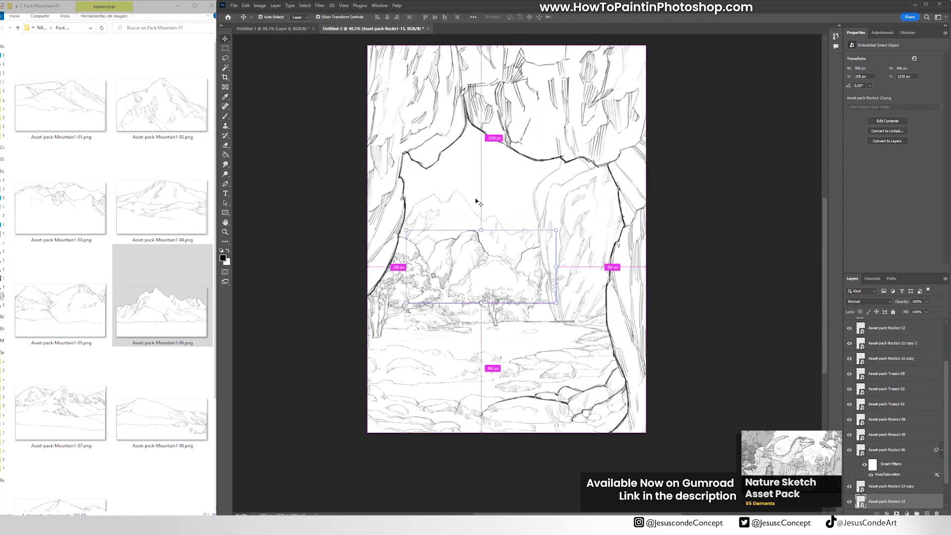
key(ctrl+u)
drag(454, 212, 467, 212)
click(534, 138)
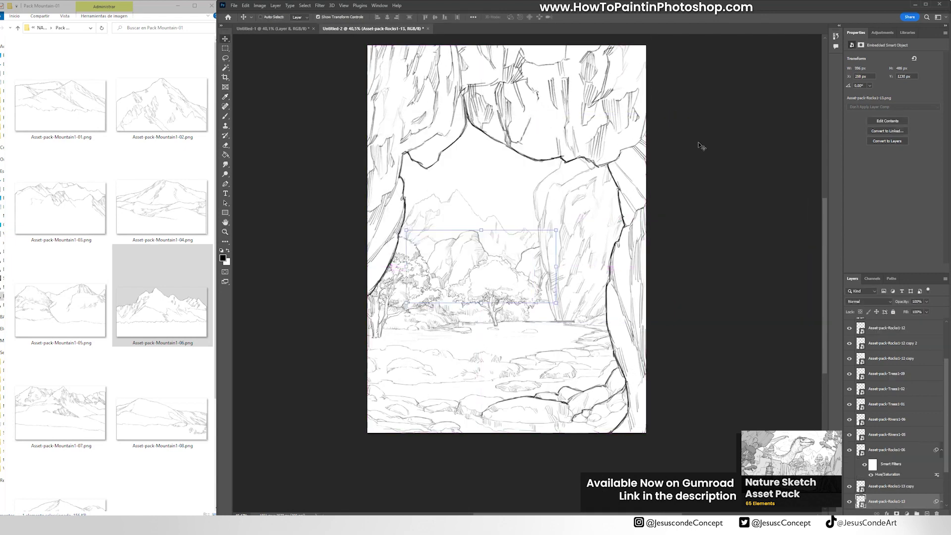
key(ctrl+shift+n)
key(Return)
key(ctrl+z)
- Add a new layer above Layer 2 and brush a thinner outline around the large inner rock beside the right cave wall
drag(944, 383, 945, 367)
click(891, 329)
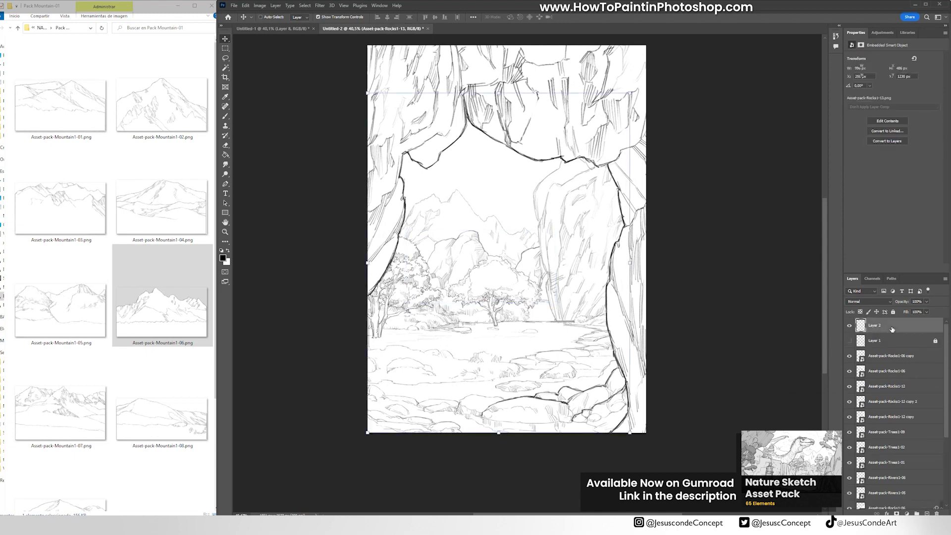
key(ctrl+shift+n)
key(Return)
key(b)
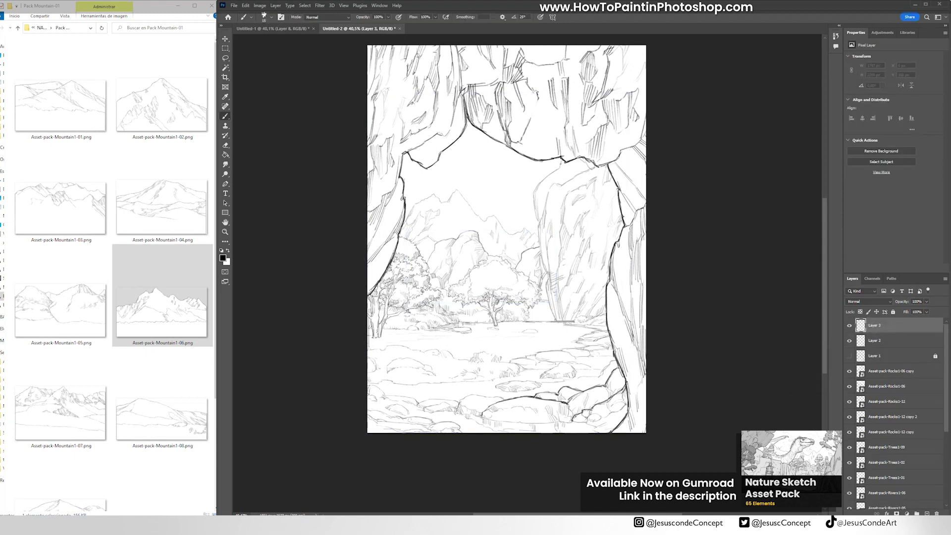
mouse_move(556, 169)
mouse_down()
mouse_move(537, 184)
mouse_move(534, 219)
mouse_move(550, 316)
mouse_up()
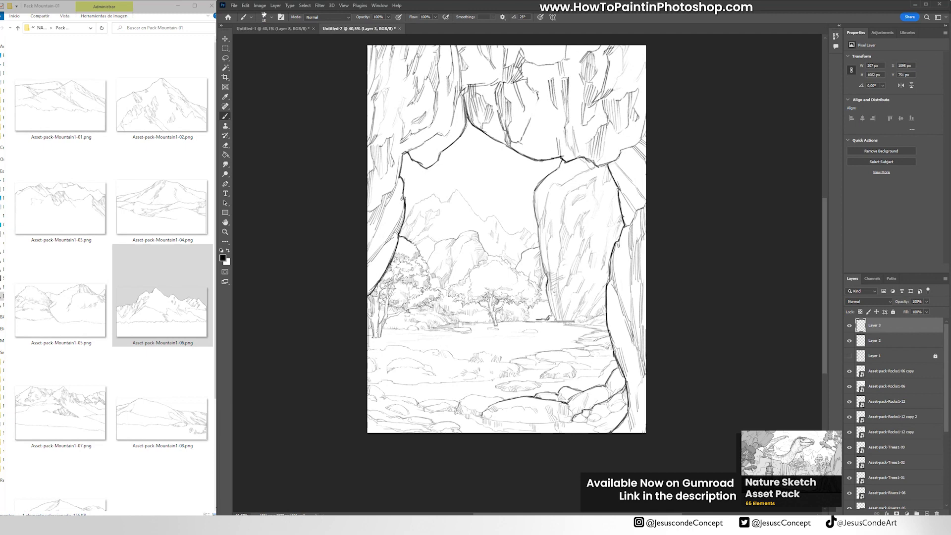
- Outline the left tree's foliage and trace the riverbank edges and rocks across the middle ground
drag(428, 281, 437, 289)
mouse_move(385, 319)
mouse_down()
mouse_move(387, 331)
mouse_move(442, 338)
mouse_move(406, 348)
mouse_up()
drag(470, 357, 614, 361)
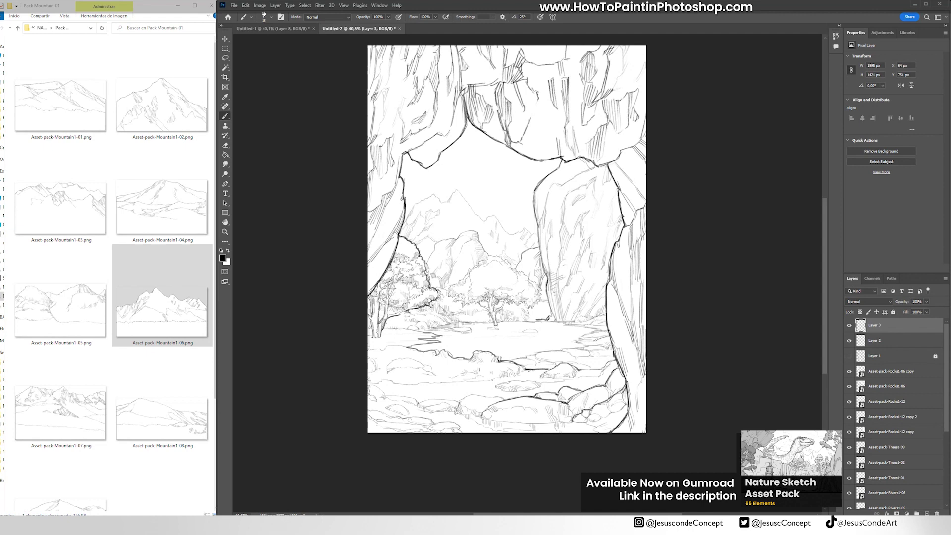
mouse_move(384, 325)
mouse_down()
mouse_move(407, 329)
mouse_move(396, 348)
mouse_move(414, 351)
mouse_up()
mouse_move(368, 344)
mouse_down()
mouse_move(402, 347)
mouse_move(423, 333)
mouse_move(384, 337)
mouse_move(416, 346)
mouse_up()
mouse_move(577, 362)
mouse_down()
mouse_move(612, 353)
mouse_move(596, 336)
mouse_up()
- Add shading strokes along the left cave wall's edge and outline the foreground rocks across the bottom of the scene
drag(402, 154, 374, 210)
drag(402, 182, 398, 223)
drag(396, 235, 381, 275)
drag(383, 248, 367, 293)
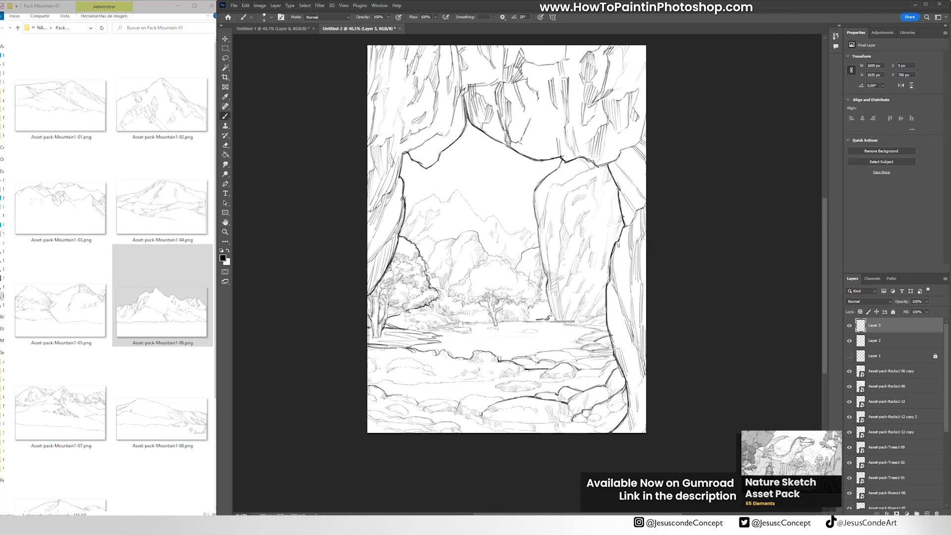
drag(392, 399, 498, 396)
drag(563, 228, 573, 221)
- Toggle Layer 2's visibility to compare the outlines, and lower that layer's opacity to 60%
click(849, 341)
click(850, 340)
click(874, 341)
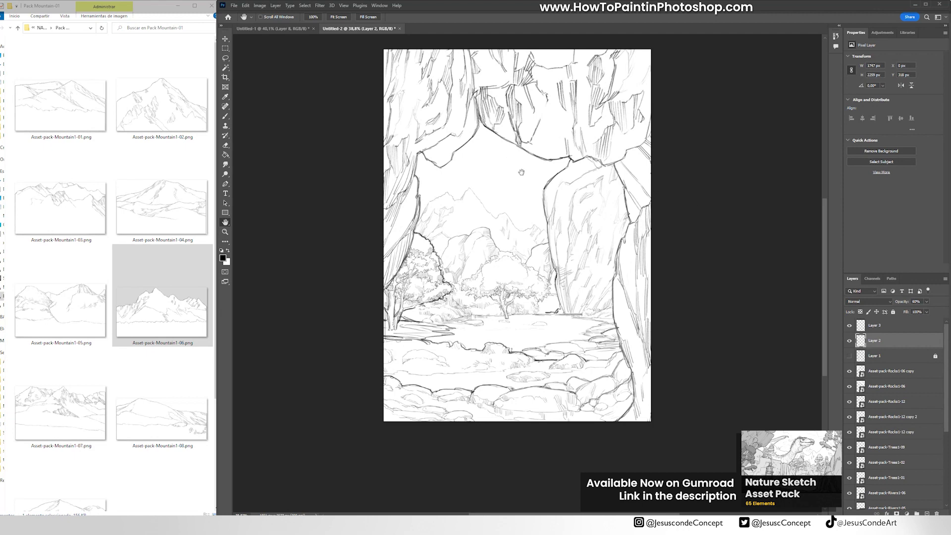
- Add a new layer above Layer 2 and brush the outline of the central tree's crown, undoing a misplaced stroke
key(z)
key(ctrl+shift+alt+n)
key(b)
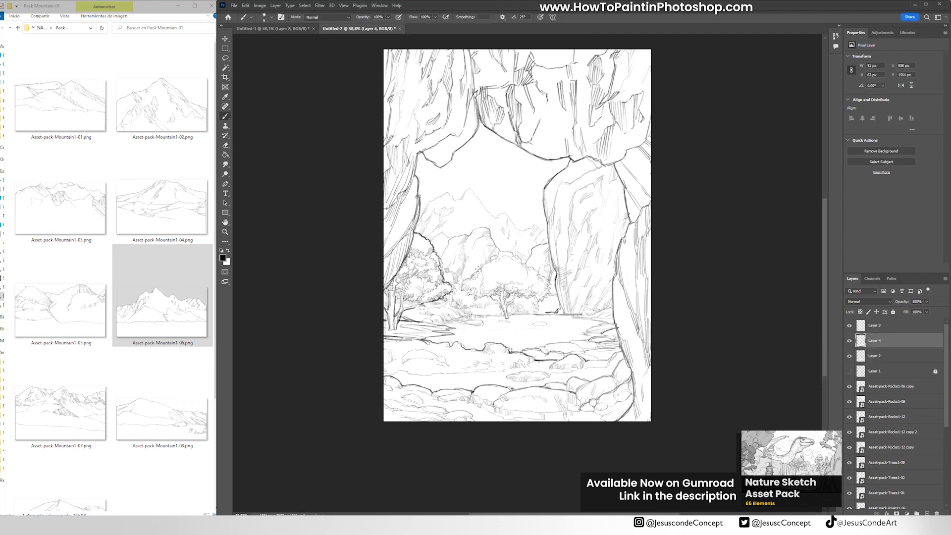
drag(537, 272, 544, 292)
drag(471, 296, 493, 300)
key(ctrl+z)
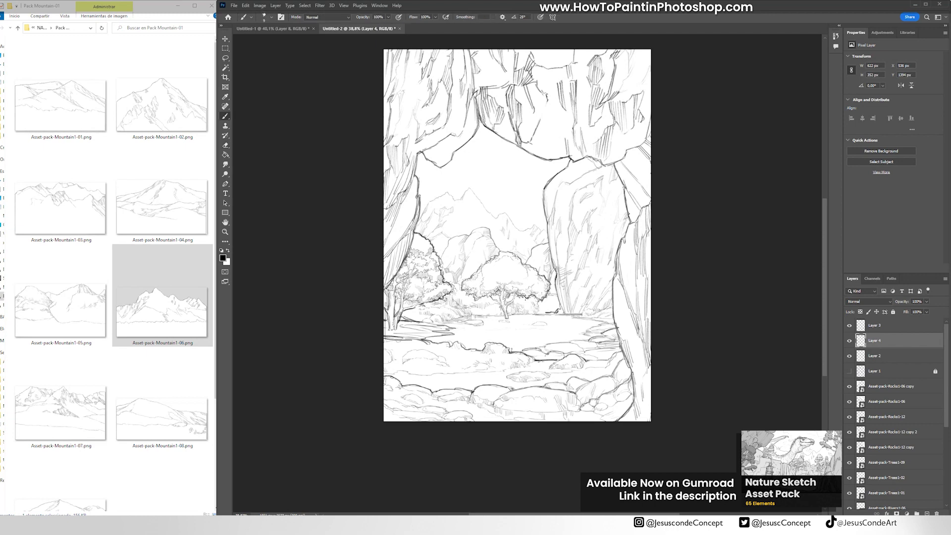
- Draw the central tree's base and the grassy far riverbank around it with short brush strokes
key(x)
key(x)
mouse_move(497, 318)
mouse_down()
mouse_move(540, 313)
mouse_move(438, 317)
mouse_move(487, 311)
mouse_up()
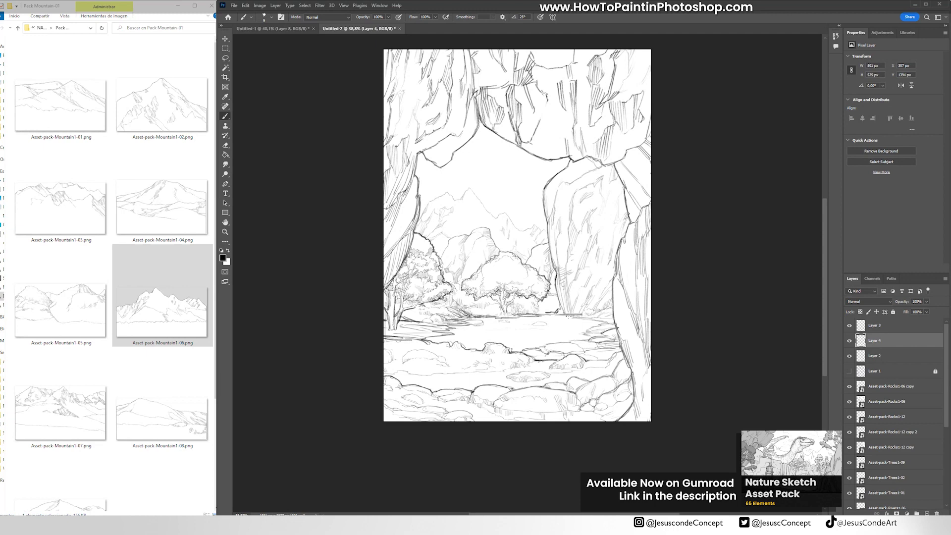
mouse_move(562, 314)
mouse_down()
mouse_move(614, 304)
mouse_move(589, 320)
mouse_move(557, 311)
mouse_move(602, 303)
mouse_move(536, 297)
mouse_up()
- Blend the inner rock's base into the ground with grass strokes, swapping the brush colours, and touch up the outlines on Layer 3
key(x)
key(x)
click(875, 325)
key(x)
key(x)
key(x)
key(x)
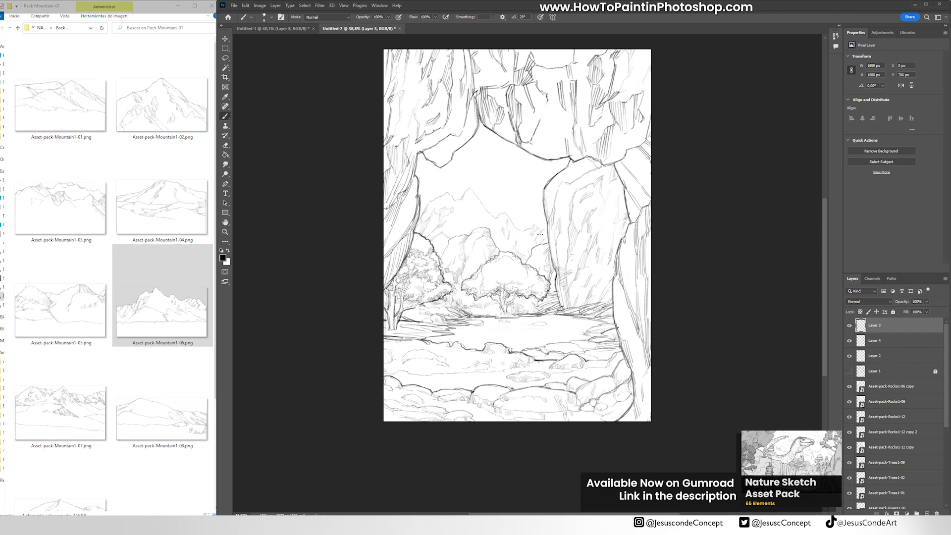
key(ctrl+space)
mouse_move(565, 278)
mouse_down()
mouse_move(525, 278)
mouse_move(567, 278)
mouse_up()
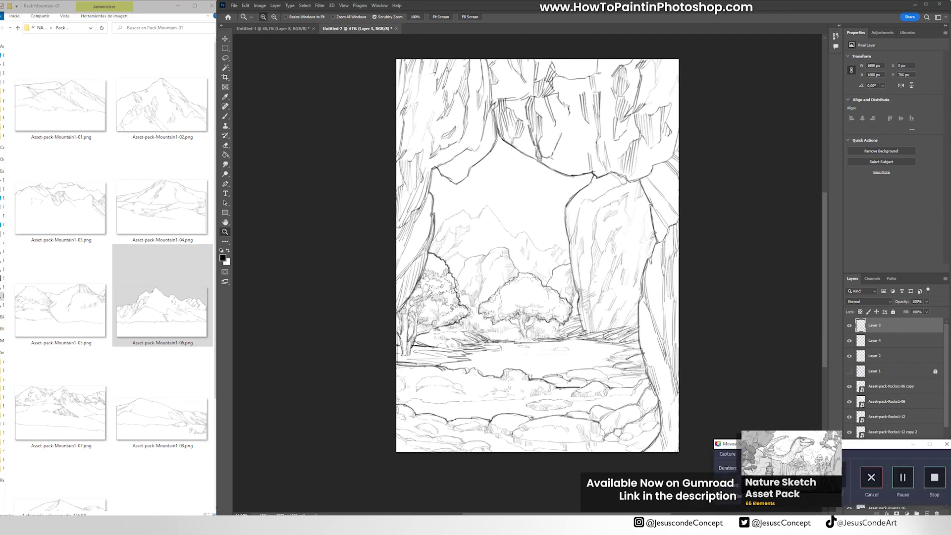